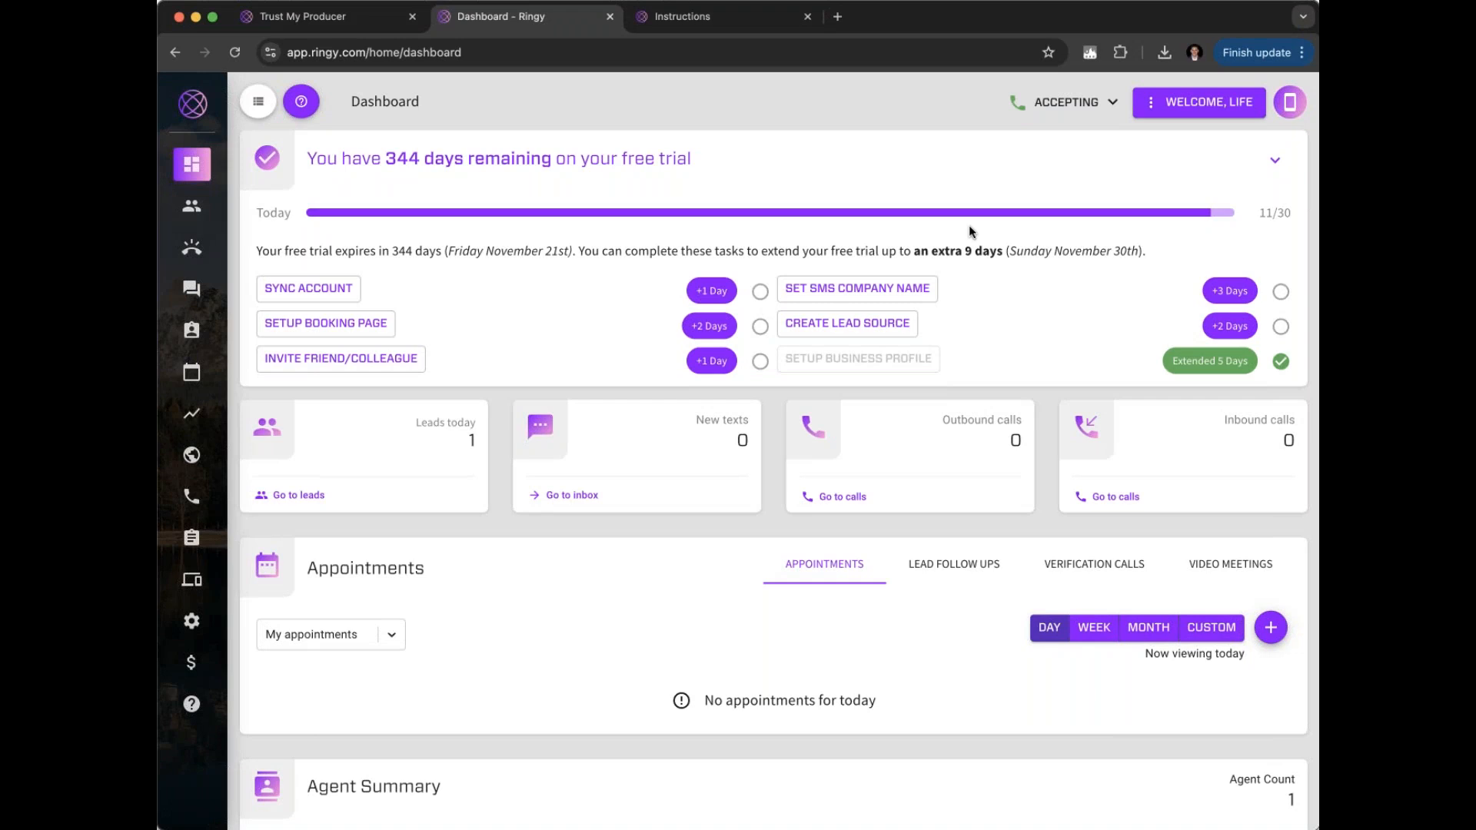
drag(990, 18, 861, 22)
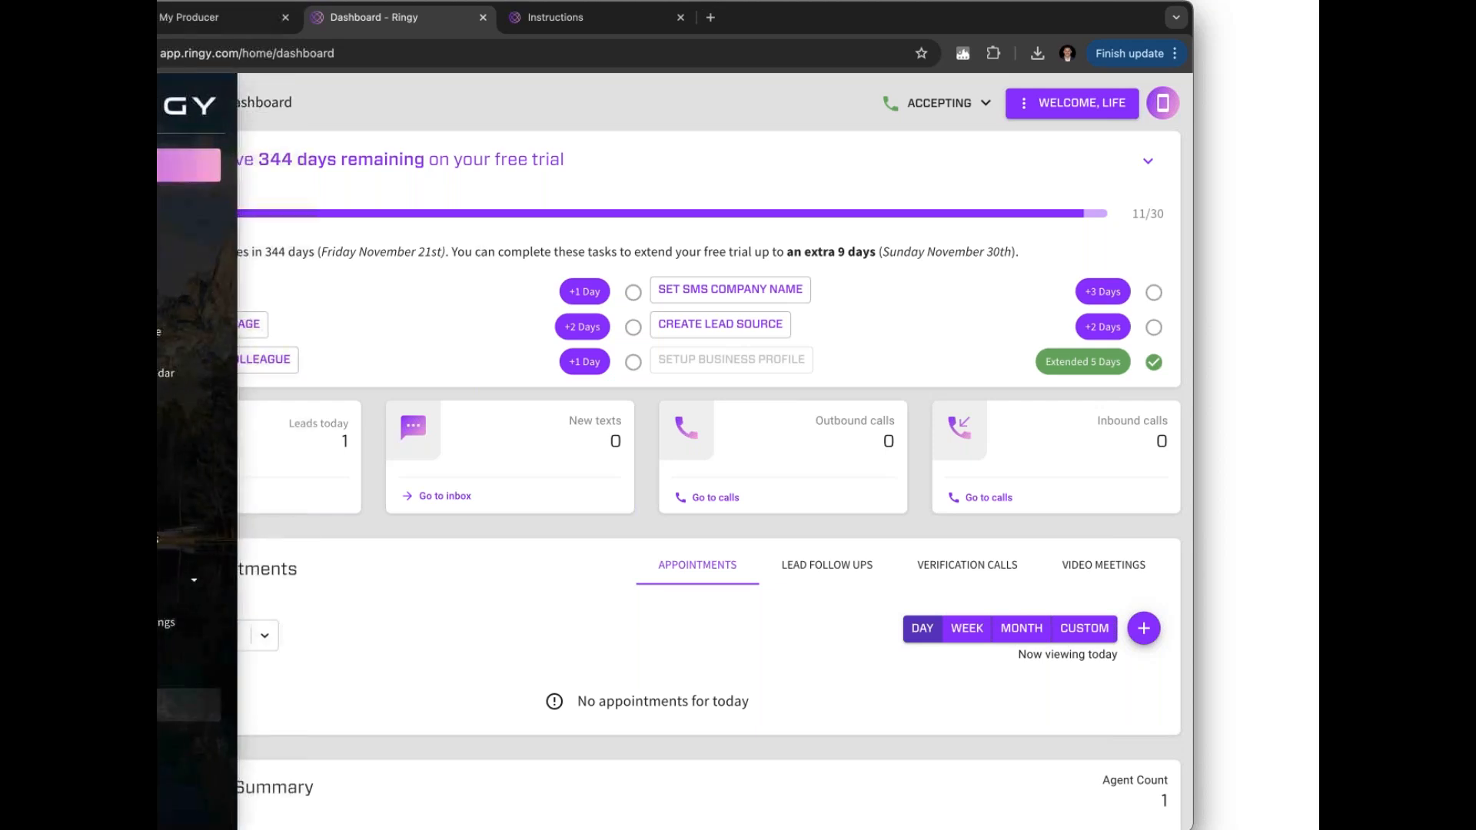
Open the Support Center's Feedback & Feature Requests form, with the request type set to Feedback
click(189, 705)
click(713, 151)
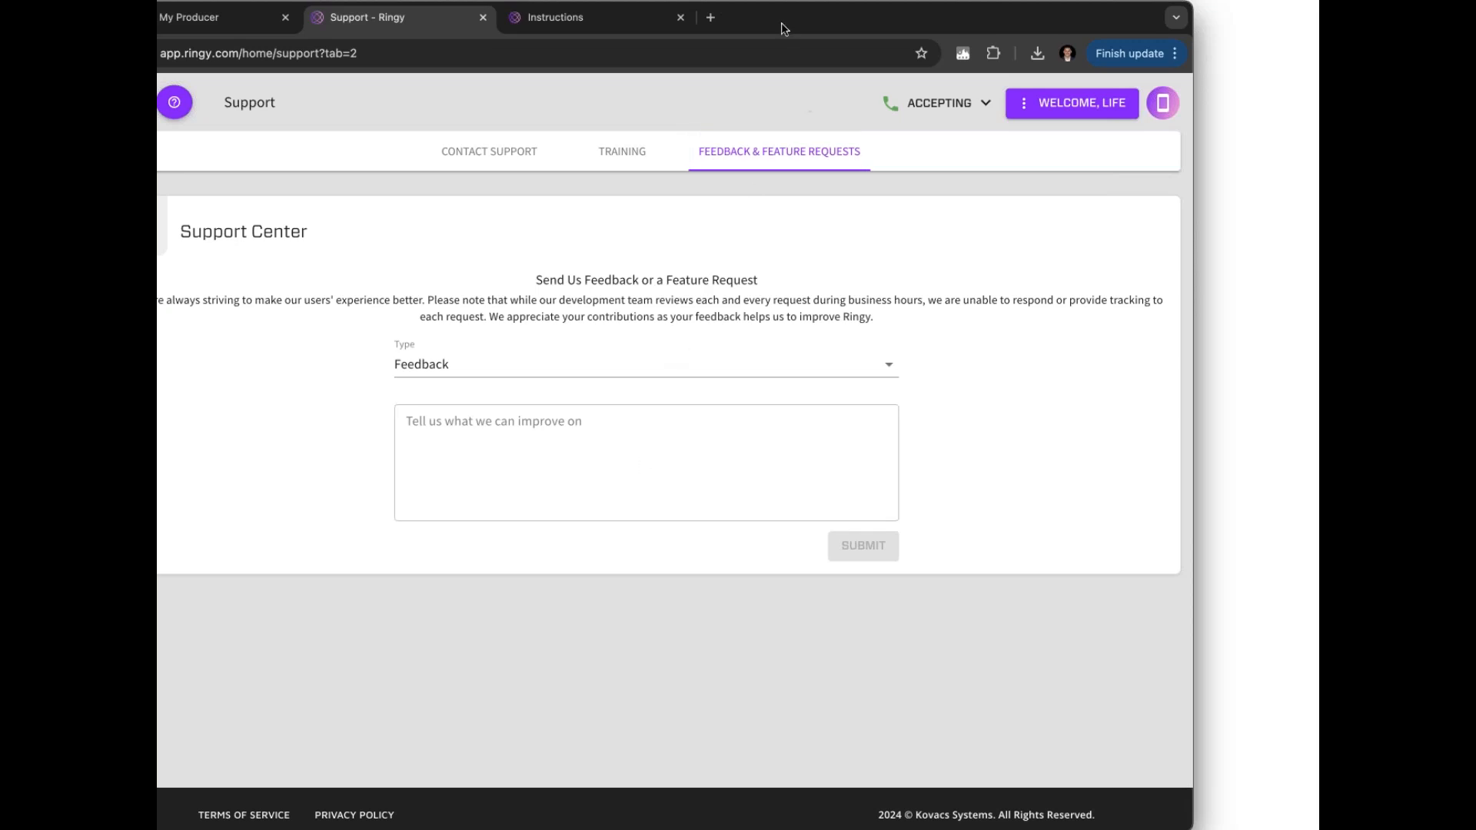
drag(784, 28, 809, 28)
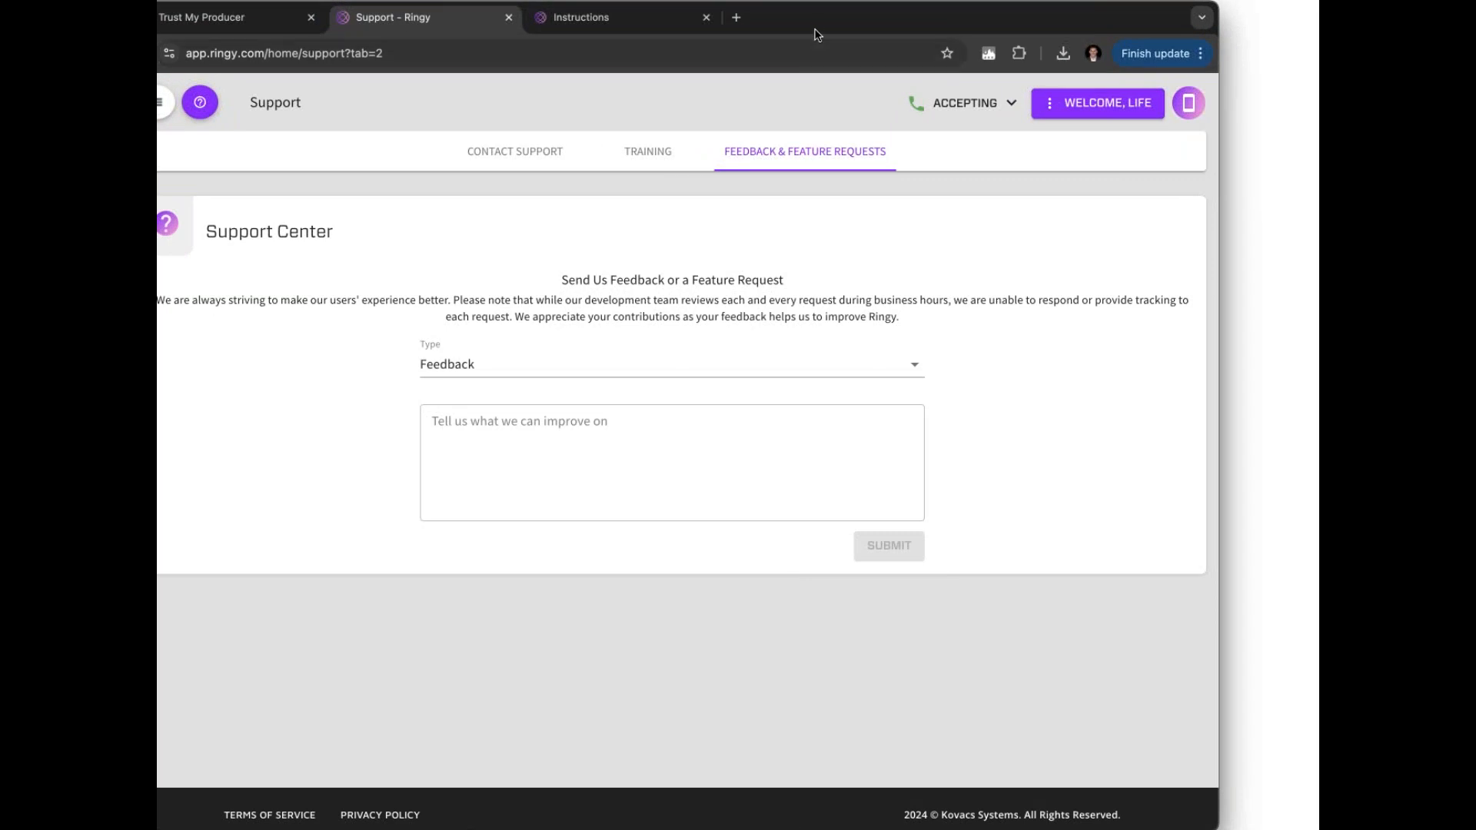
drag(833, 27, 876, 26)
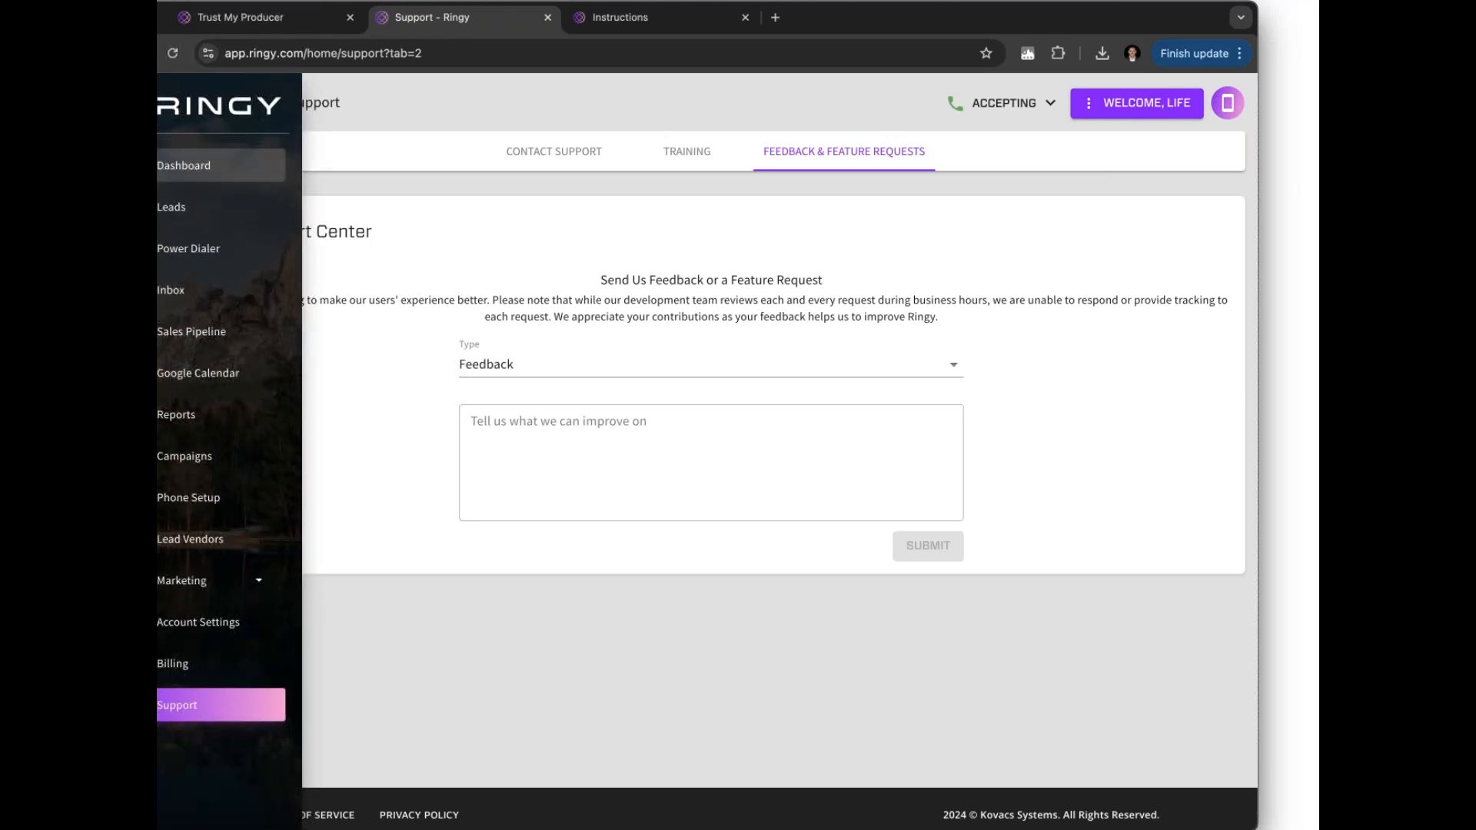
Return to the Dashboard showing 344 trial days remaining and one lead today
click(162, 165)
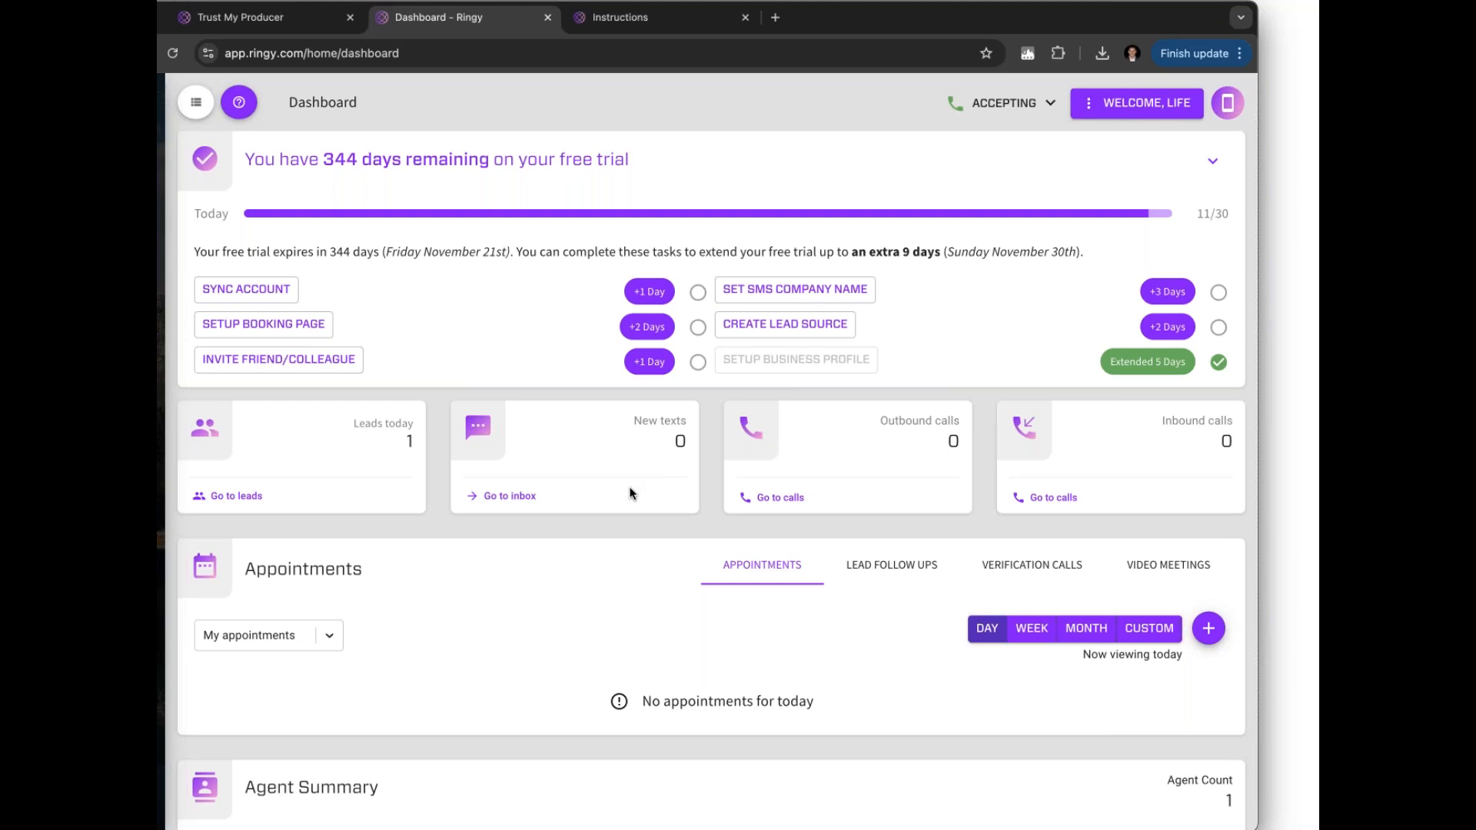
Open Marketing > SMS and look through the four Initial Preset Texts for new leads
mouse_move(161, 501)
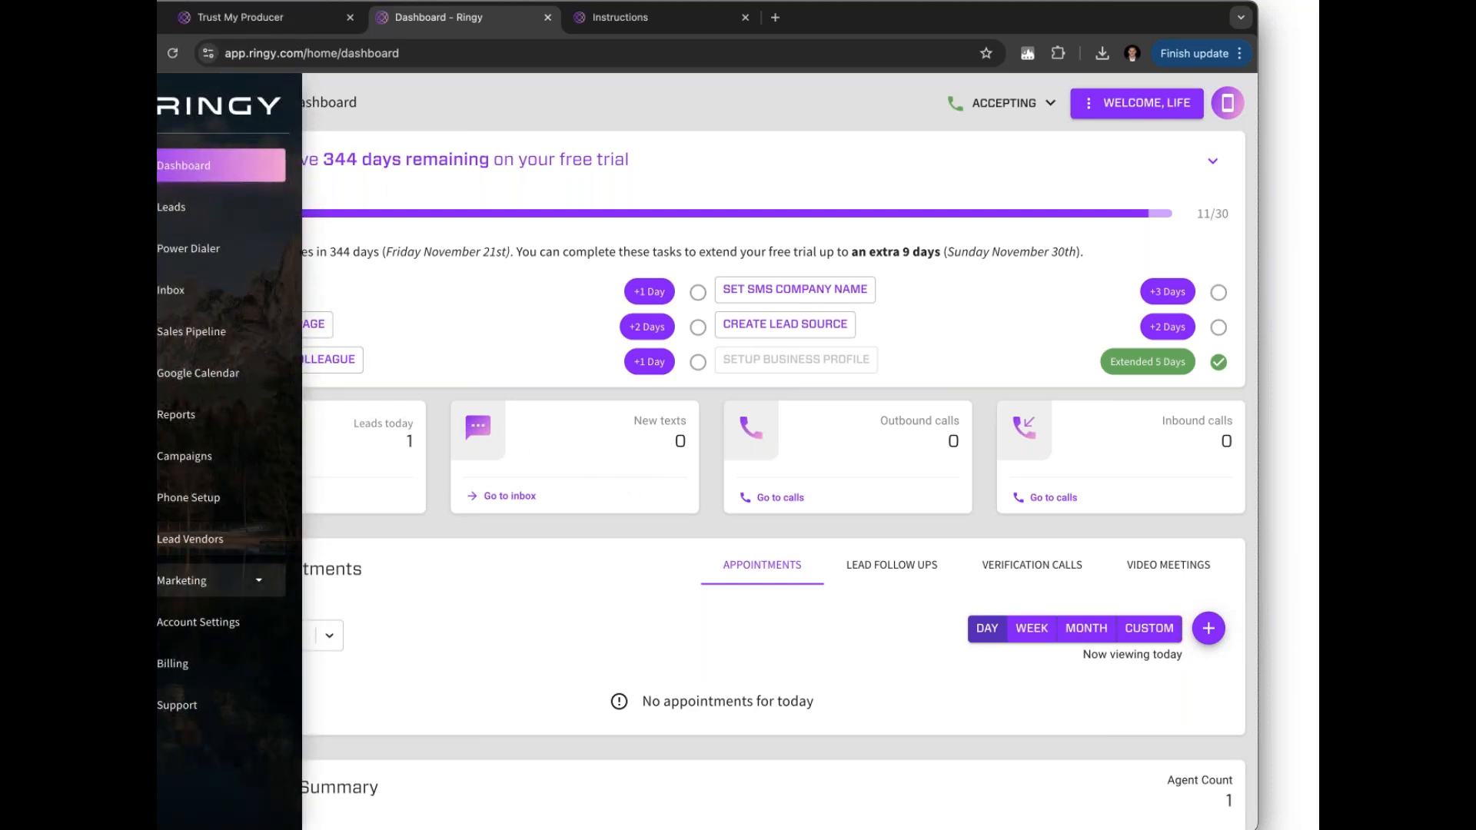
click(208, 580)
click(181, 618)
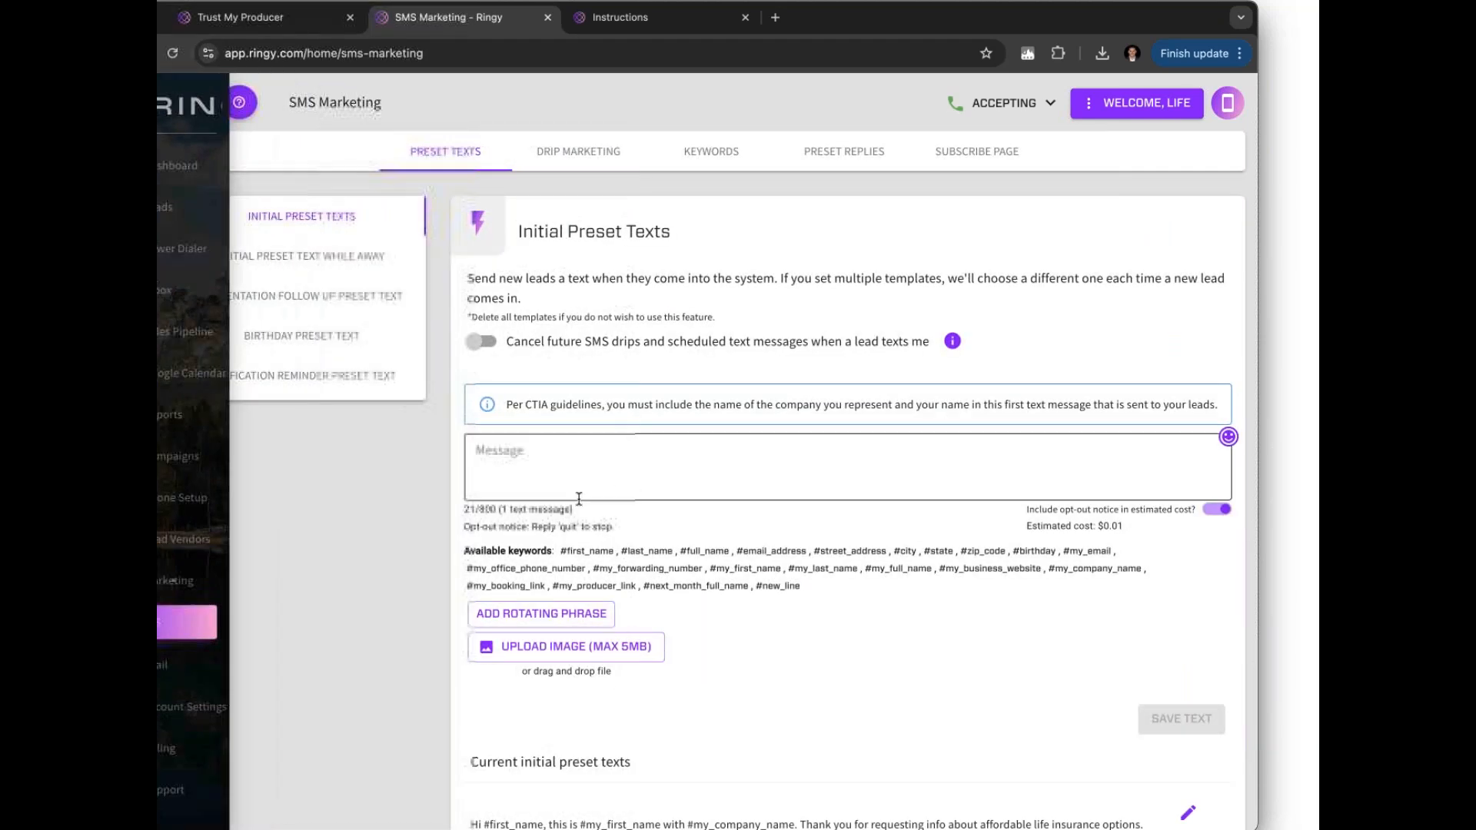
scroll(579, 499, down, 6)
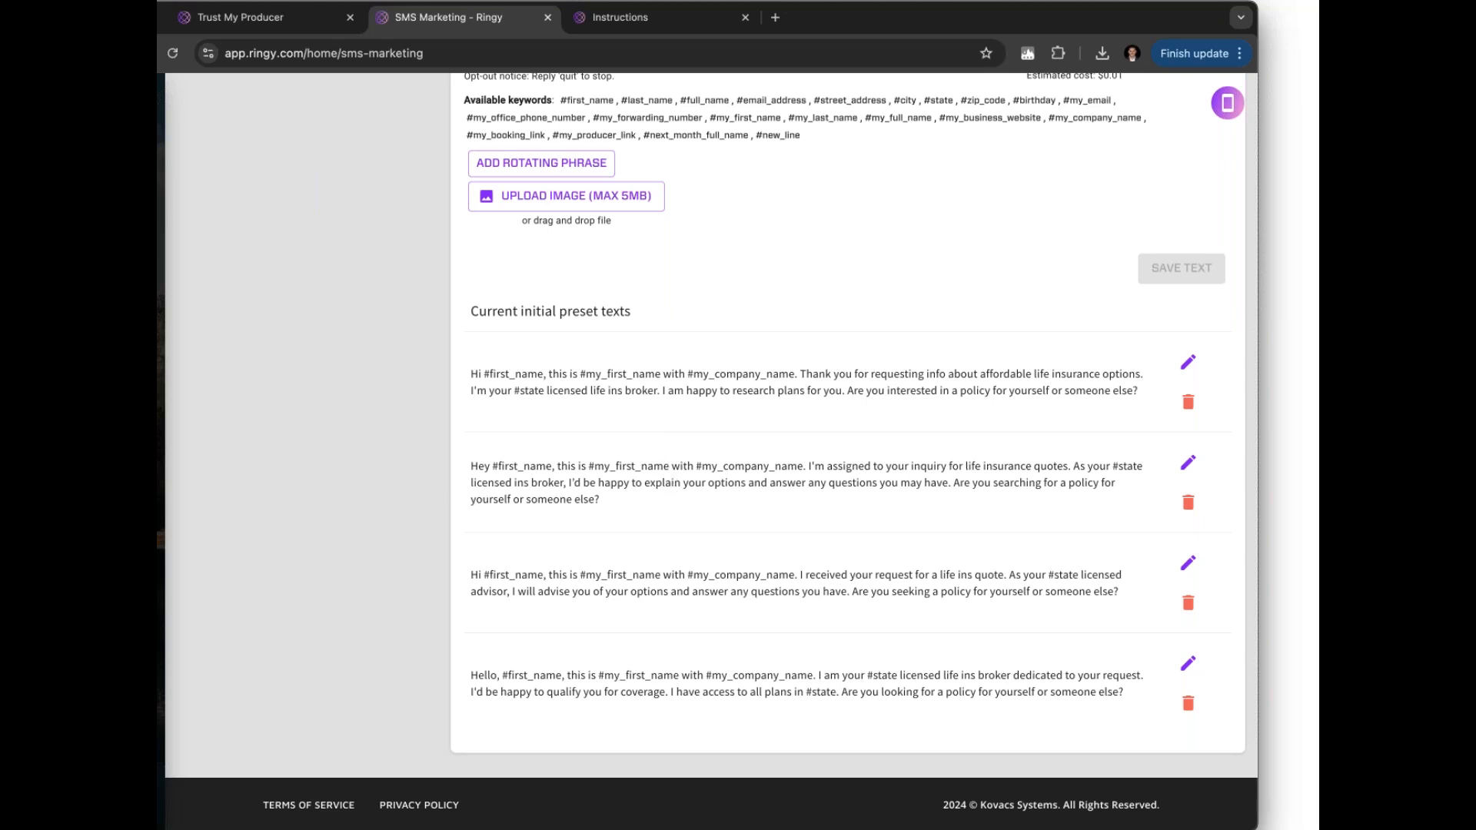
scroll(777, 365, up, 6)
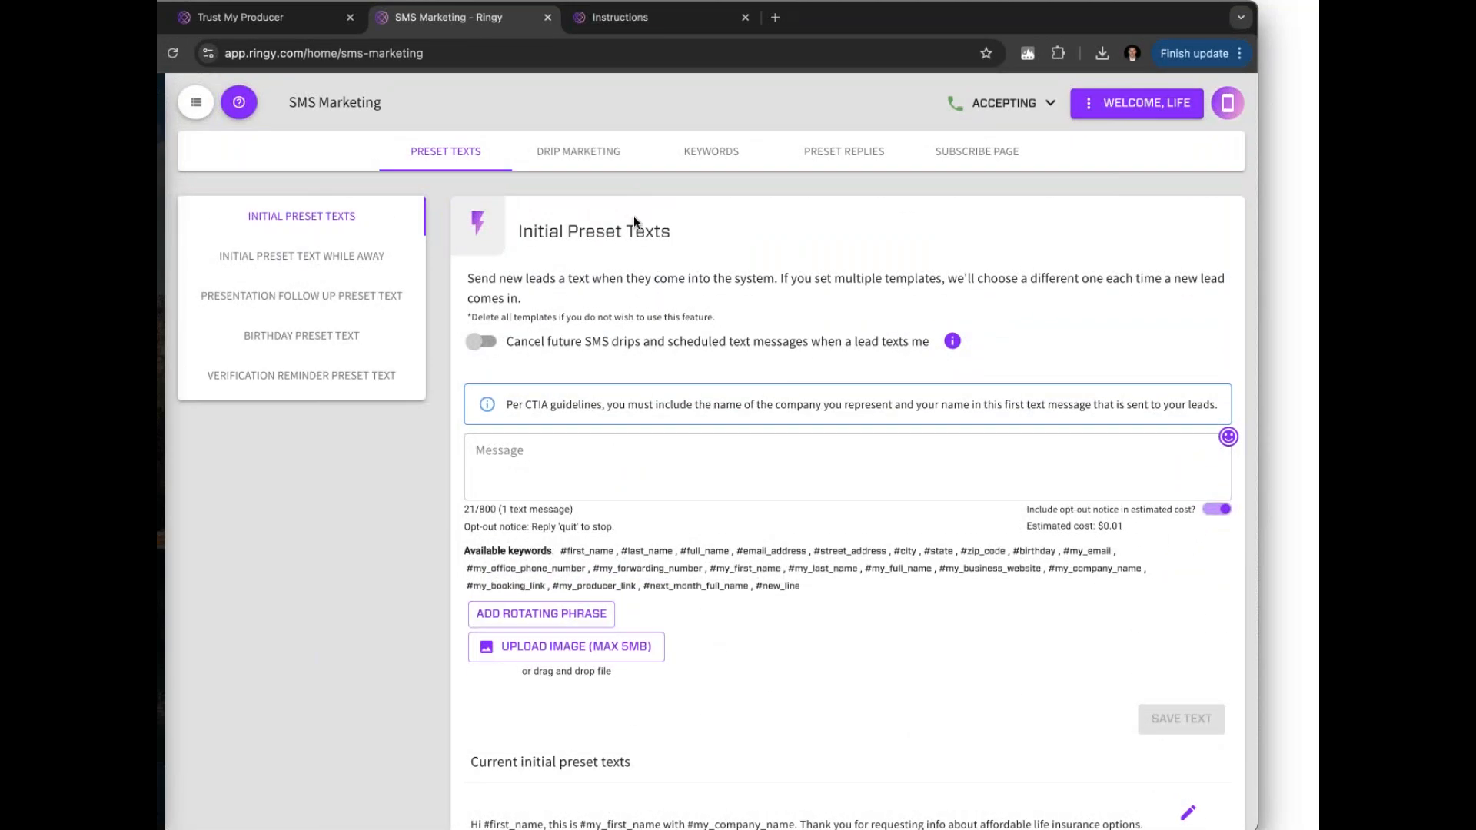
Review the SMS Follow Up Drips scheduled 1 to 21 days after a lead arrives, then switch to Email marketing
click(584, 155)
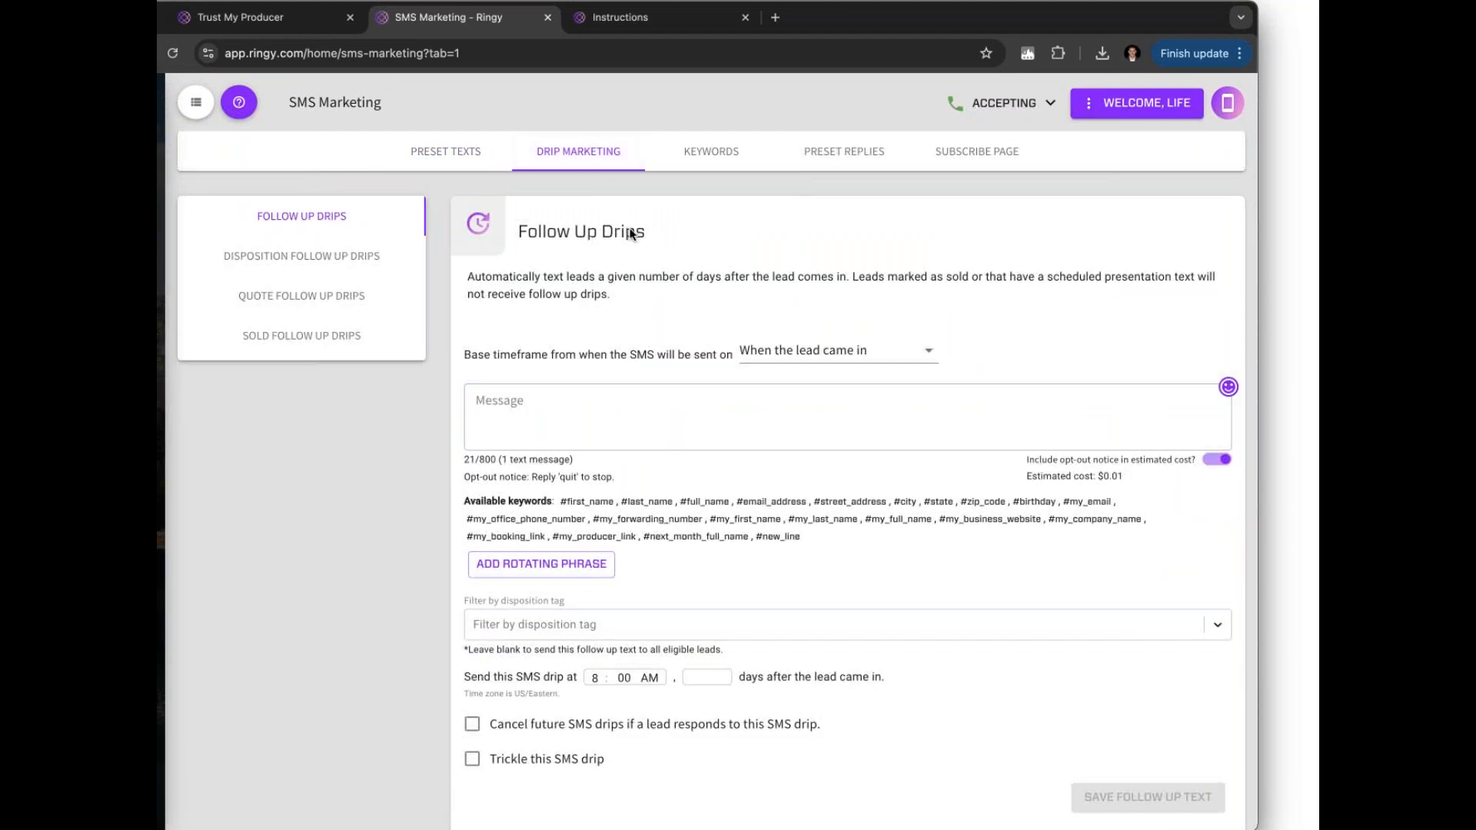
scroll(631, 235, down, 3)
scroll(845, 445, down, 8)
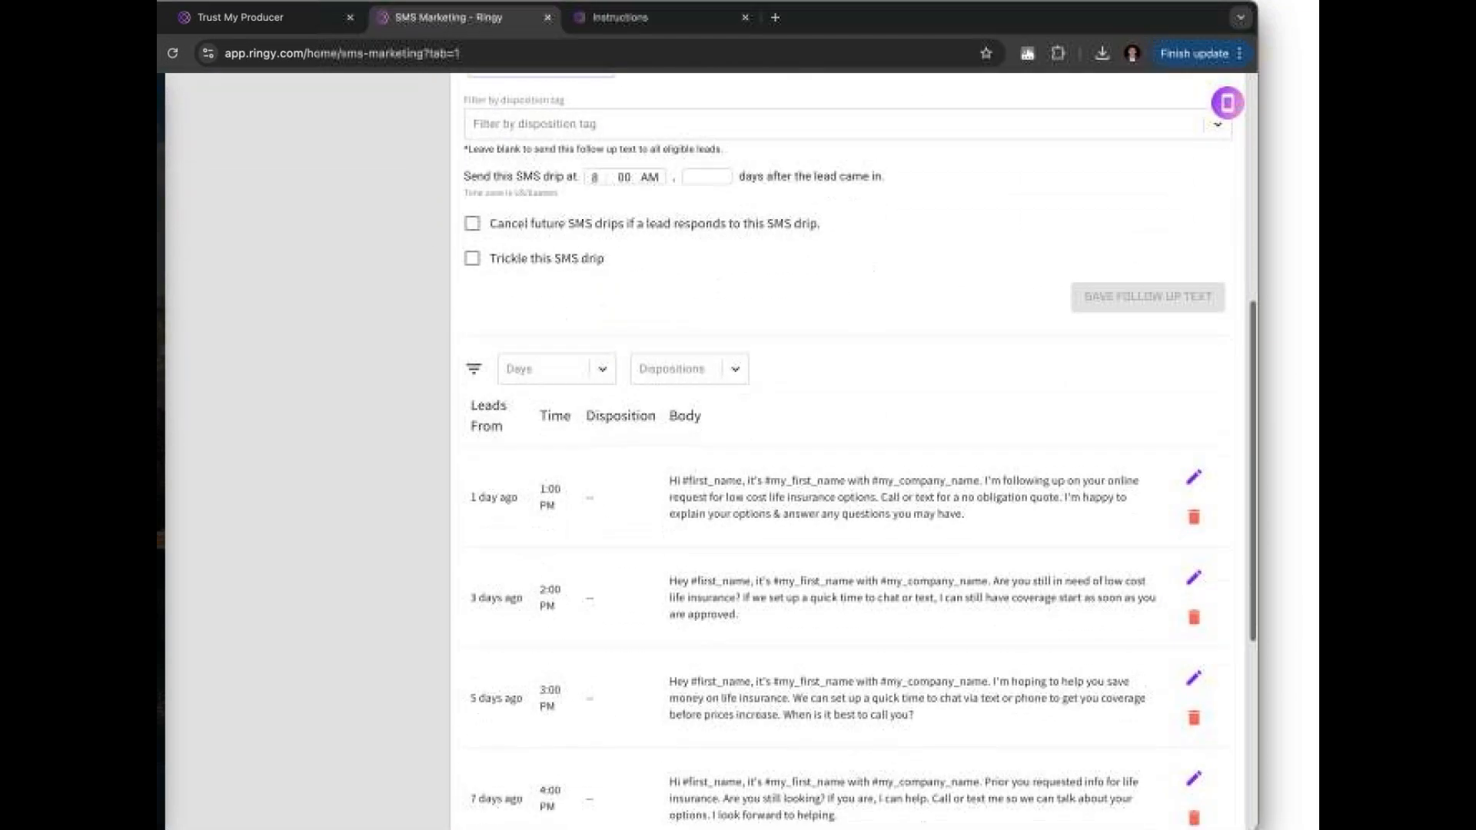
scroll(845, 446, down, 2)
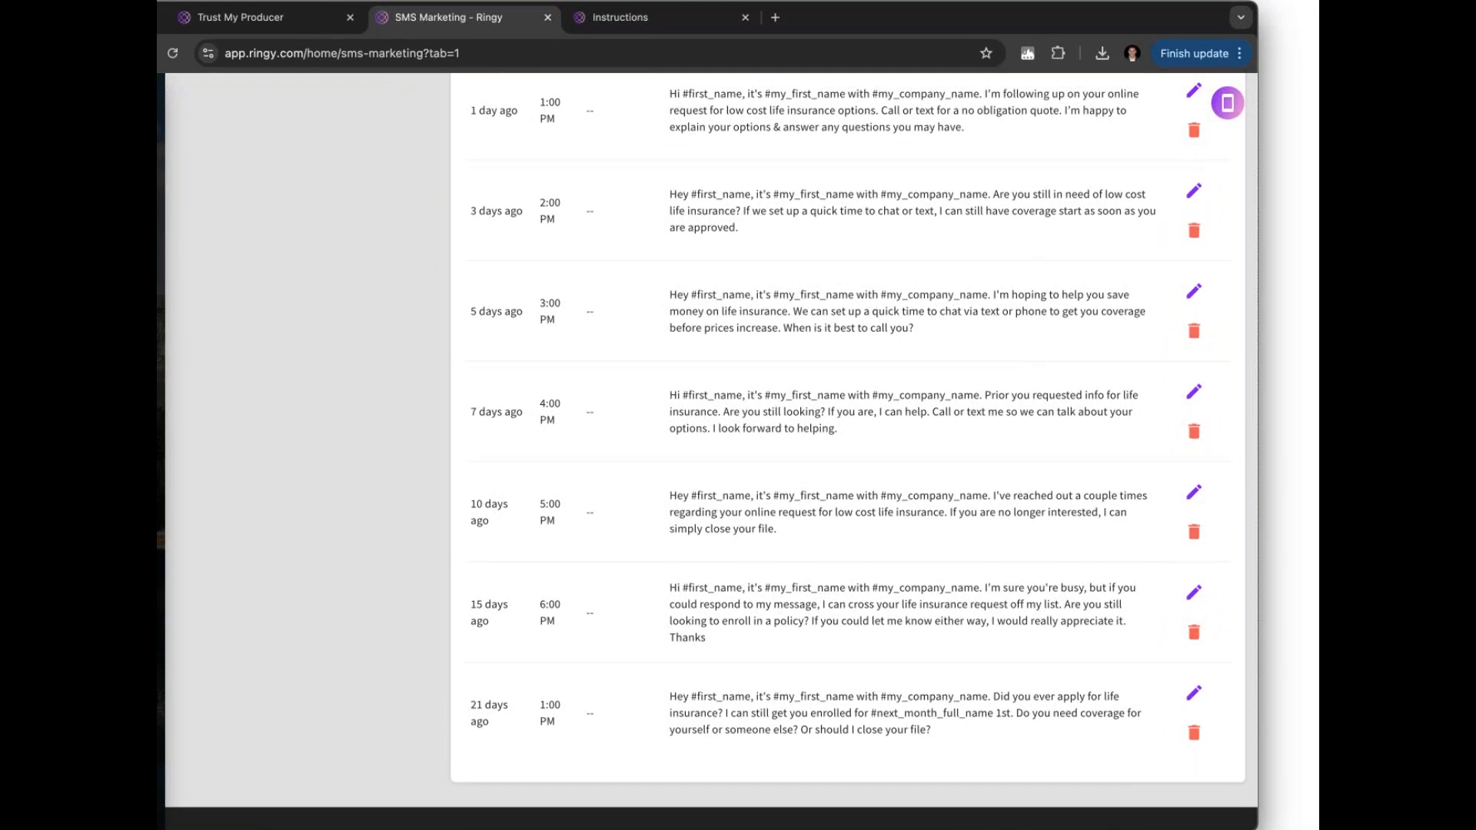
scroll(846, 446, up, 1)
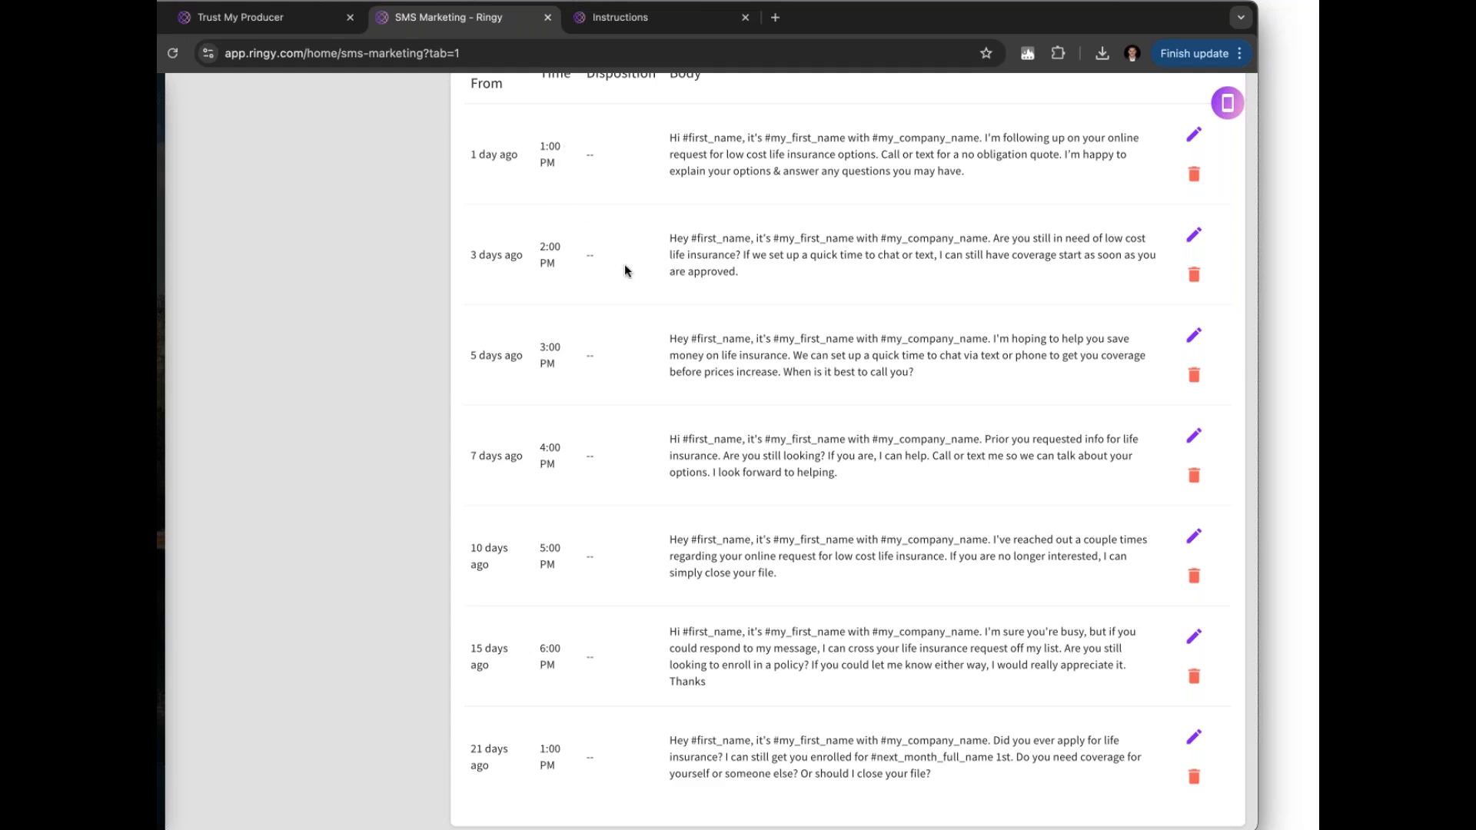
scroll(624, 265, down, 2)
scroll(624, 265, up, 2)
scroll(625, 265, down, 1)
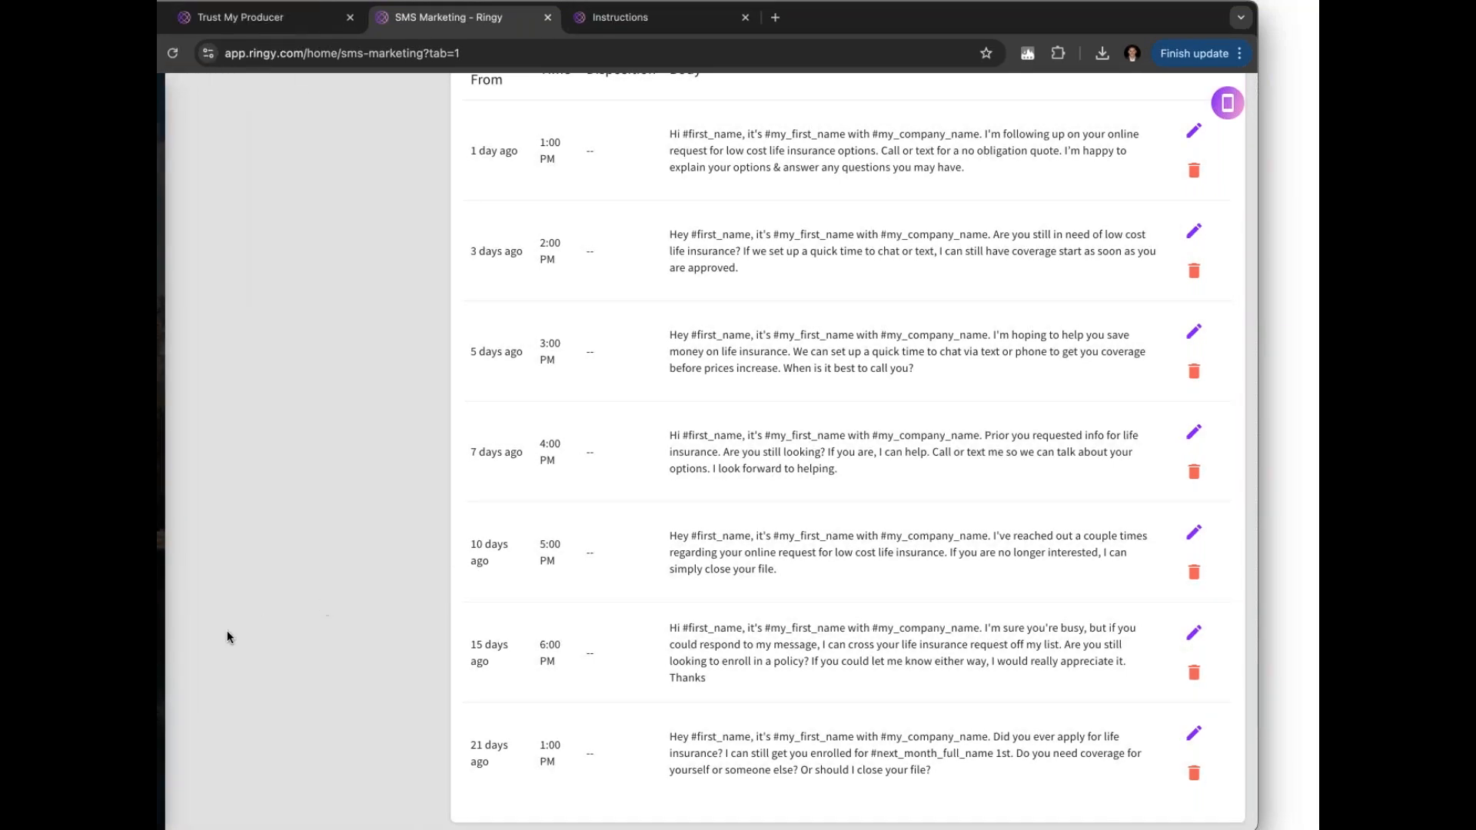
click(219, 664)
Check the email follow-up drips, then return to the SMS Drip Marketing tab
click(655, 153)
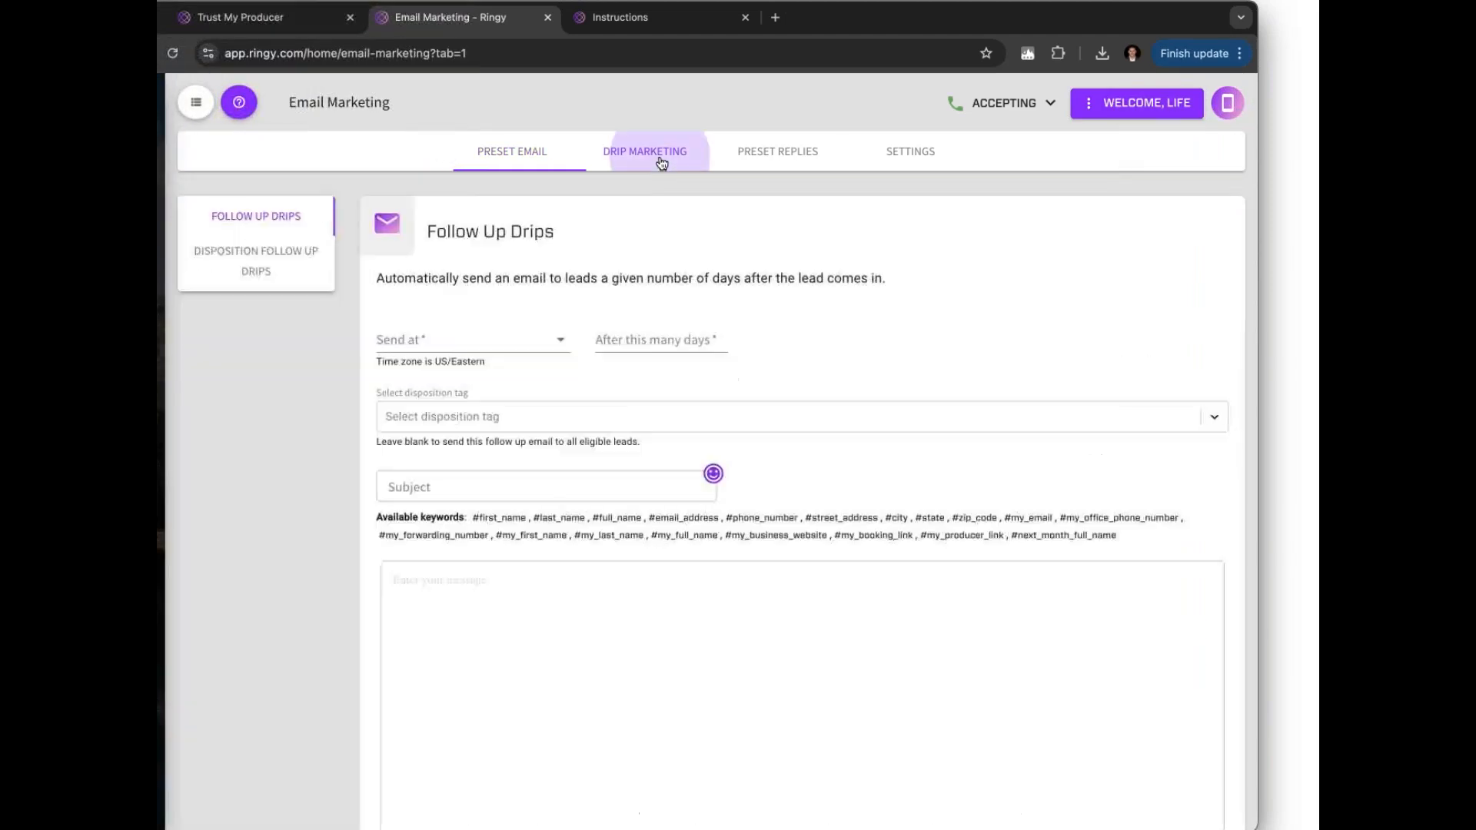
click(219, 621)
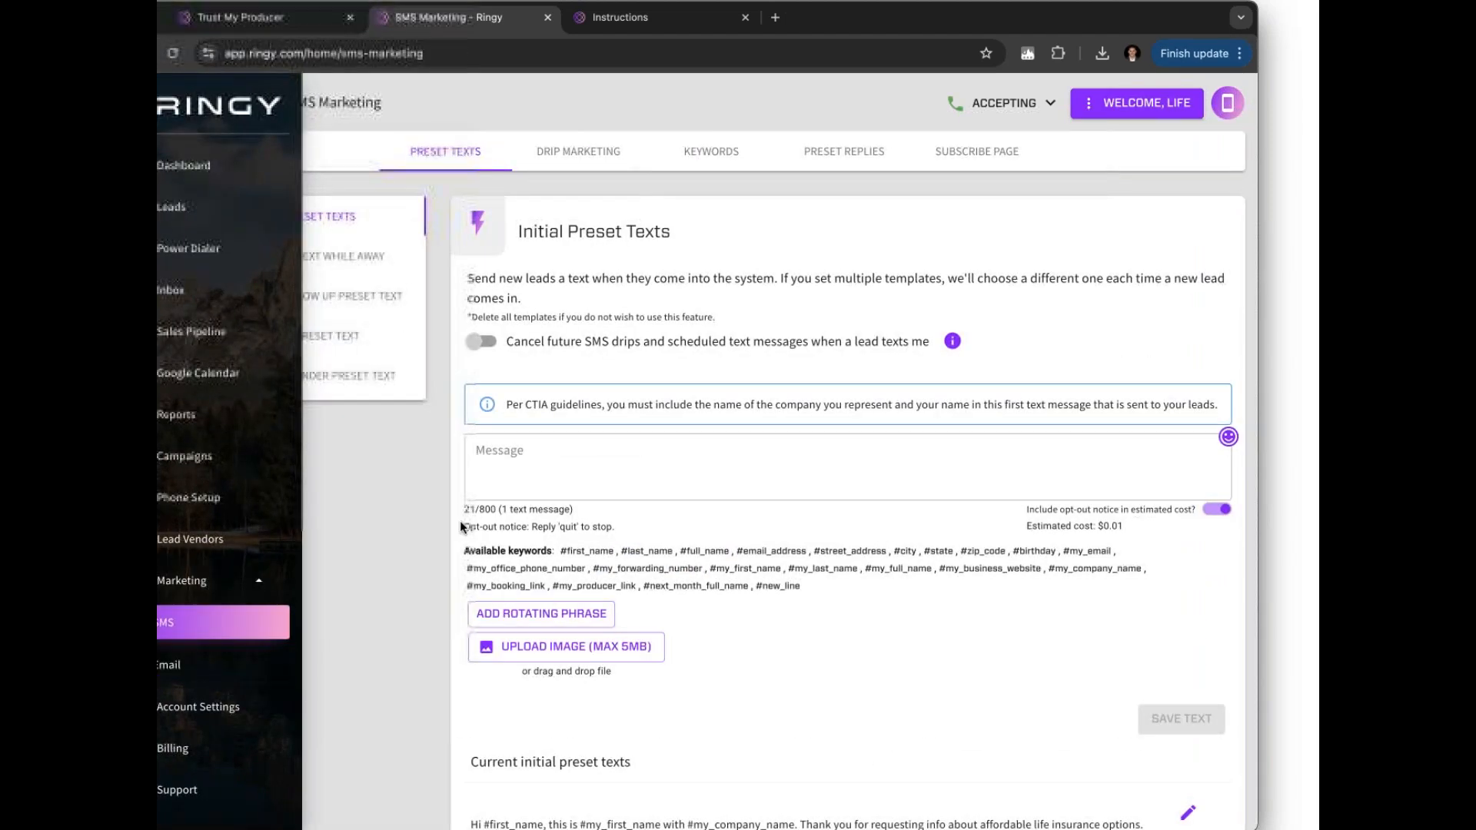
click(578, 151)
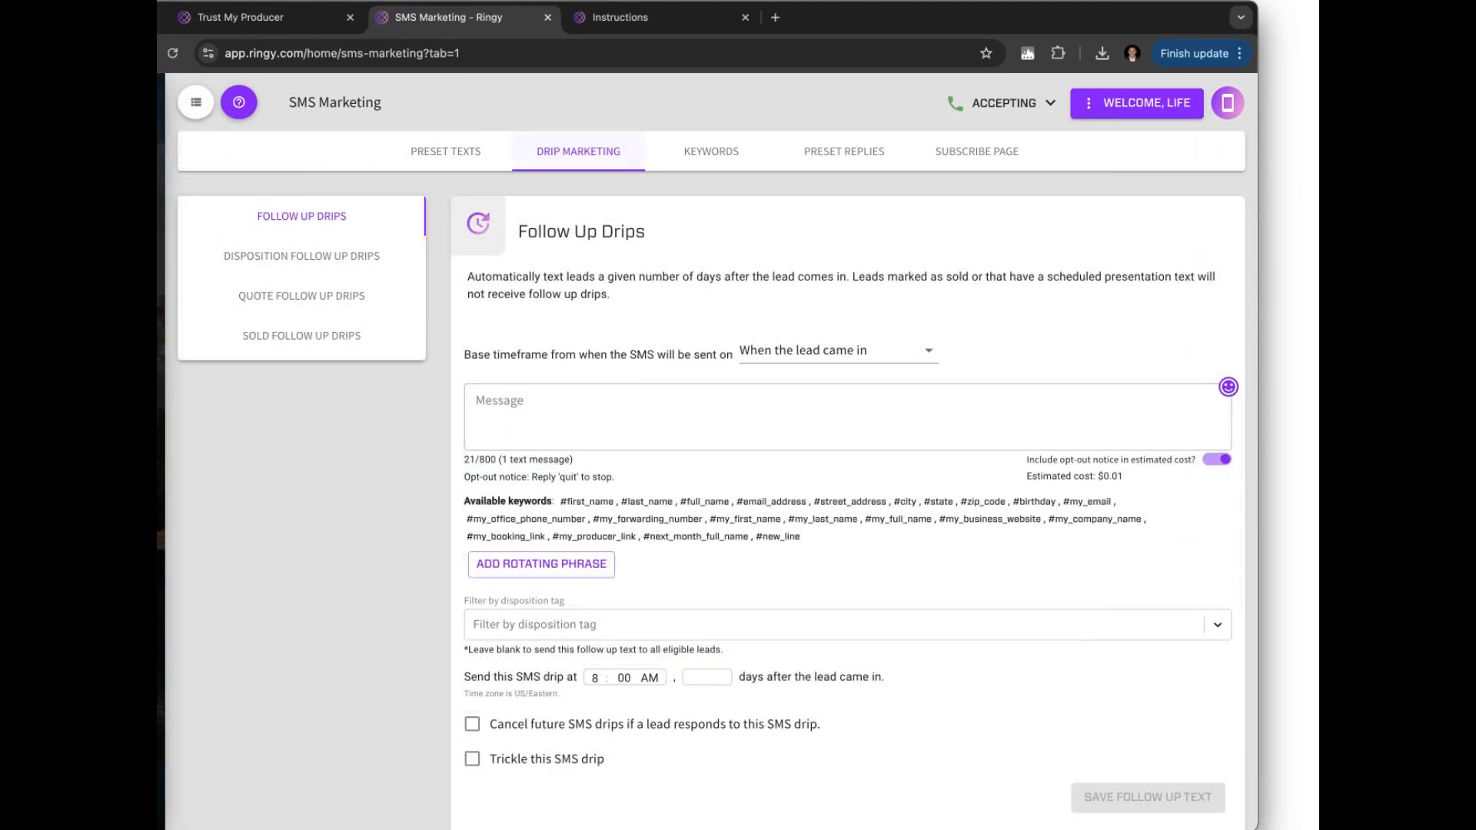
Scroll through the SMS Follow Up Drips table and go to the Sales Pipeline page
scroll(765, 421, down, 7)
scroll(767, 426, down, 5)
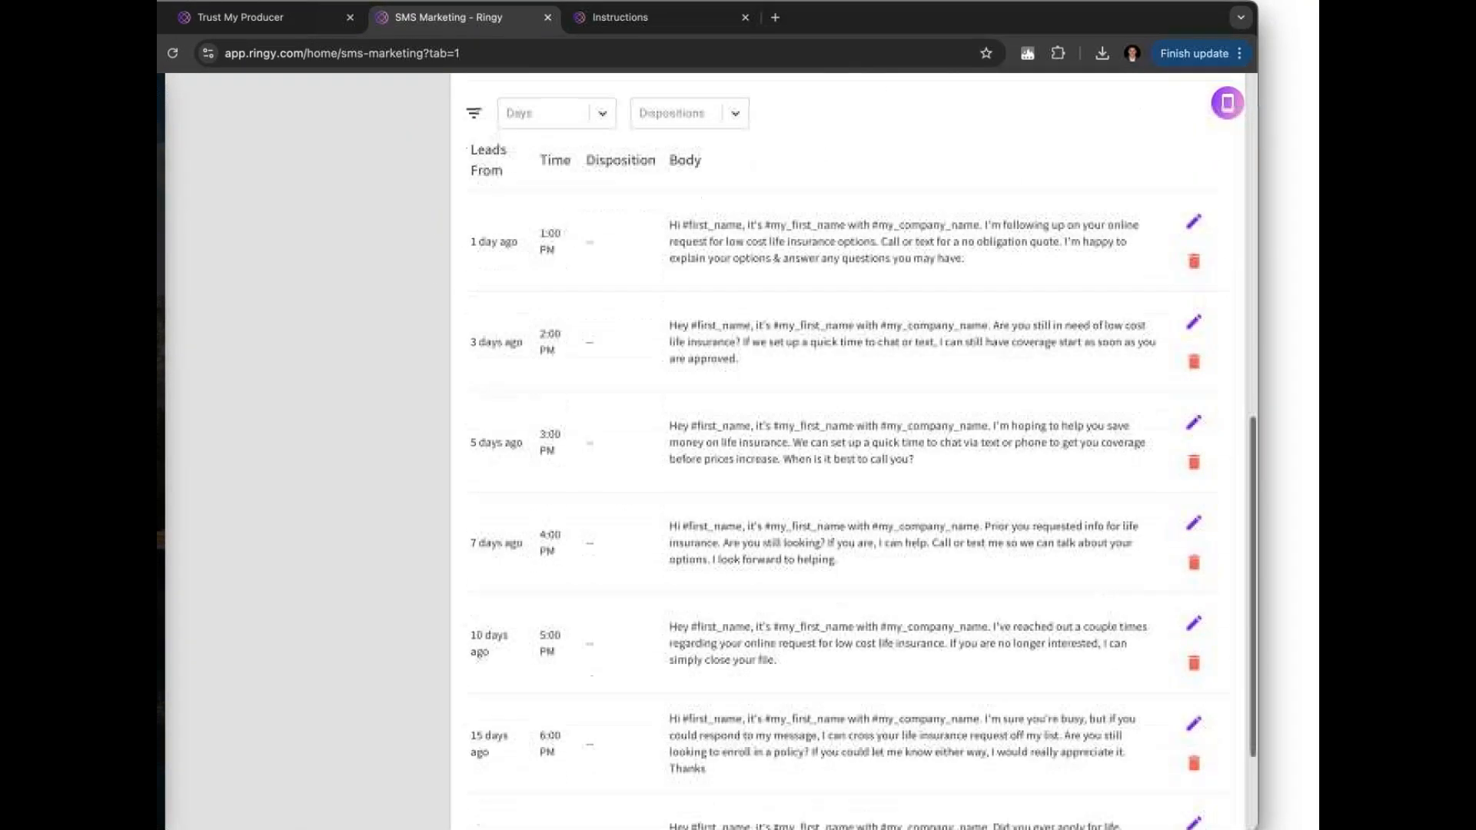
scroll(755, 263, down, 2)
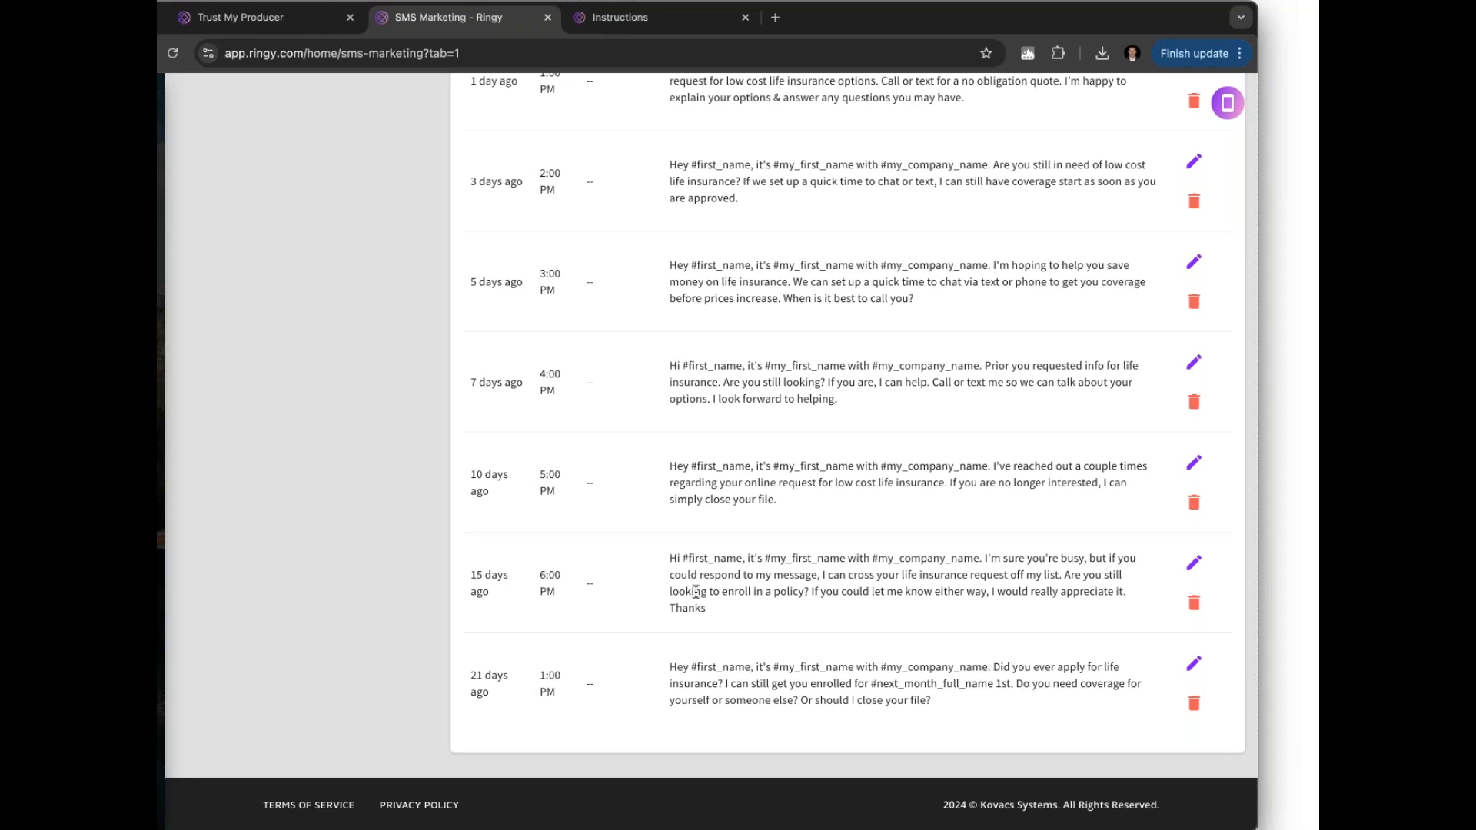
scroll(705, 636, up, 3)
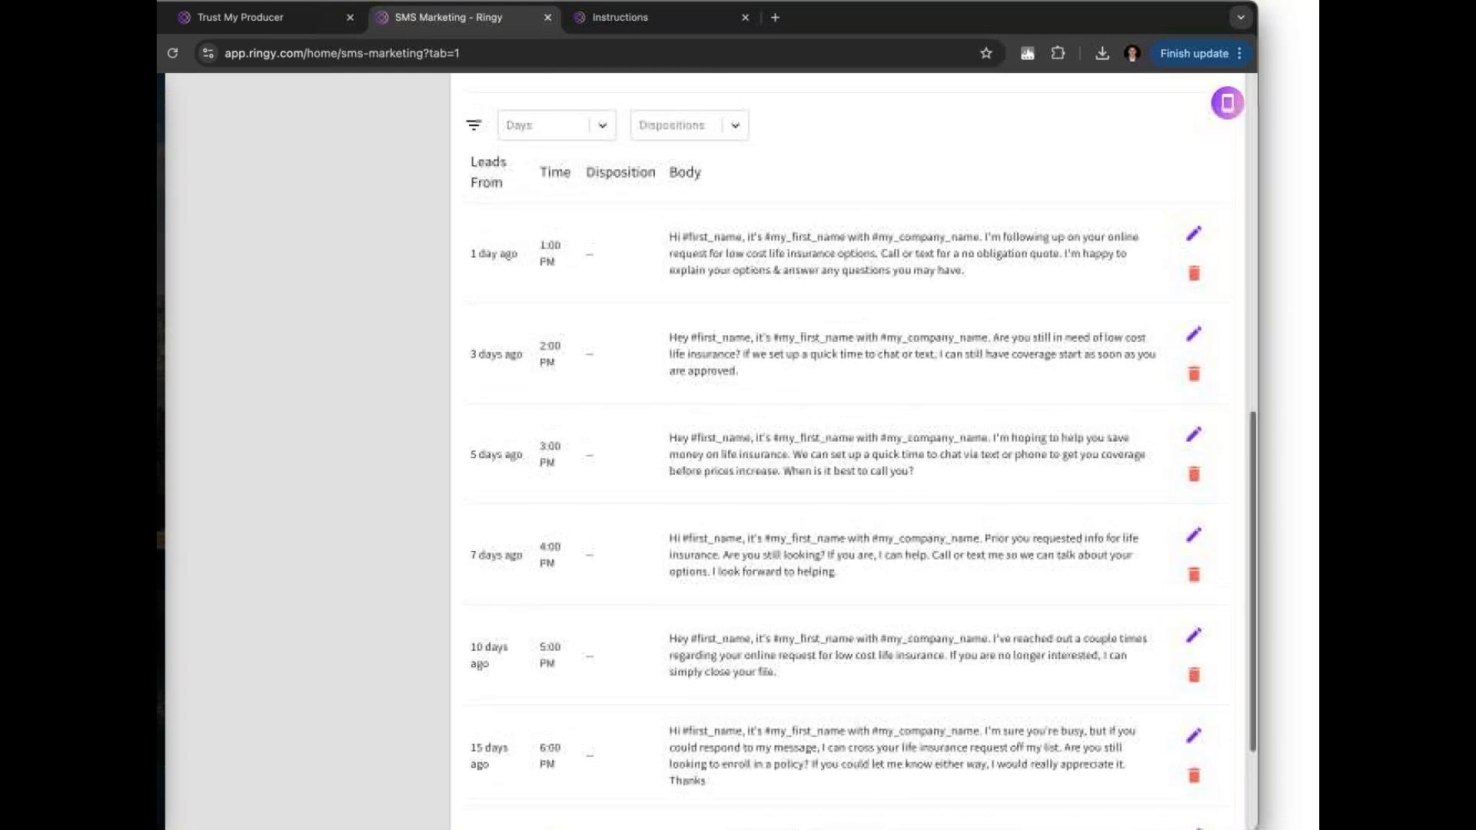
scroll(860, 453, up, 1)
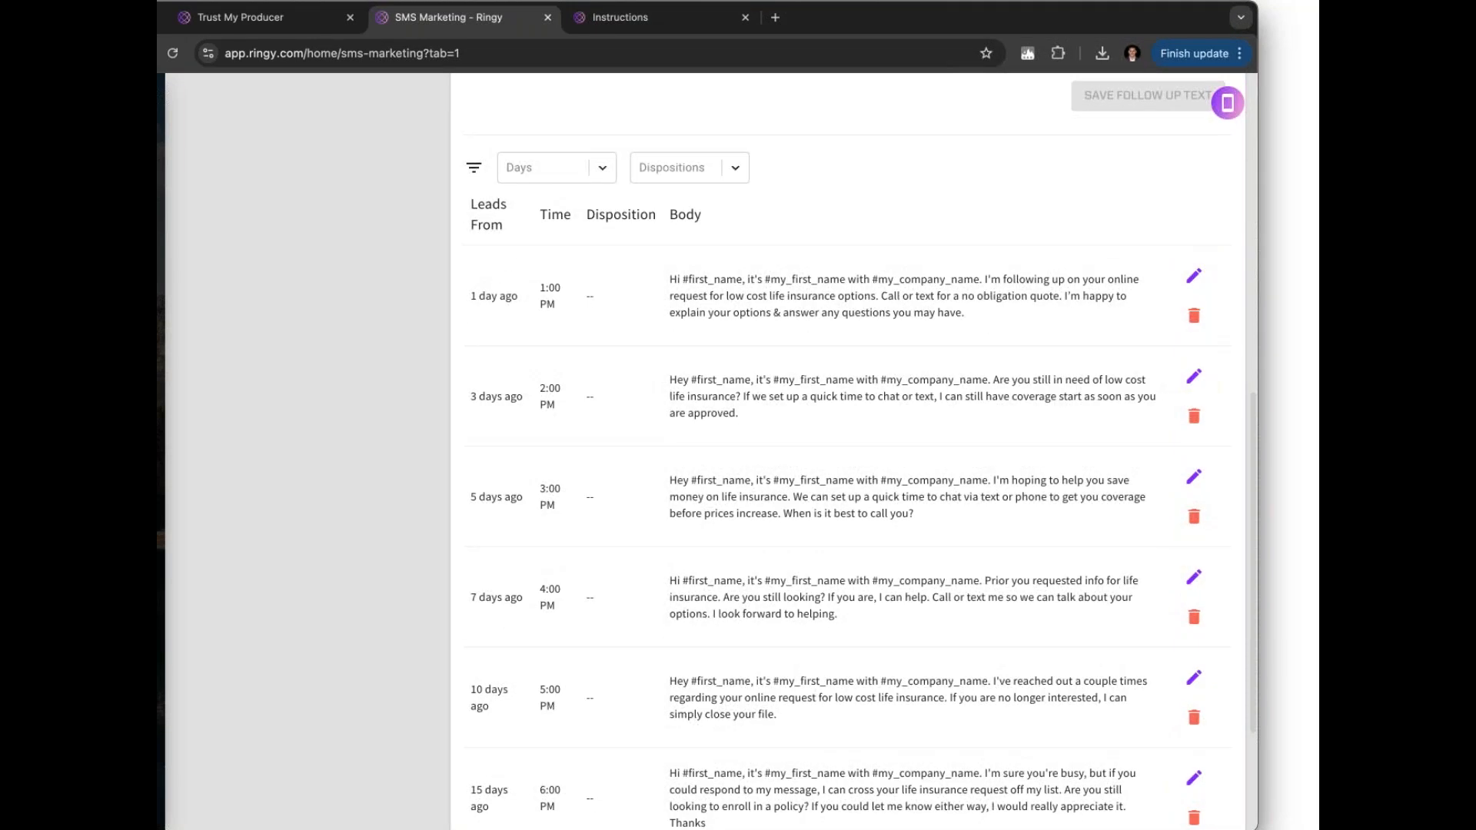
scroll(617, 274, down, 3)
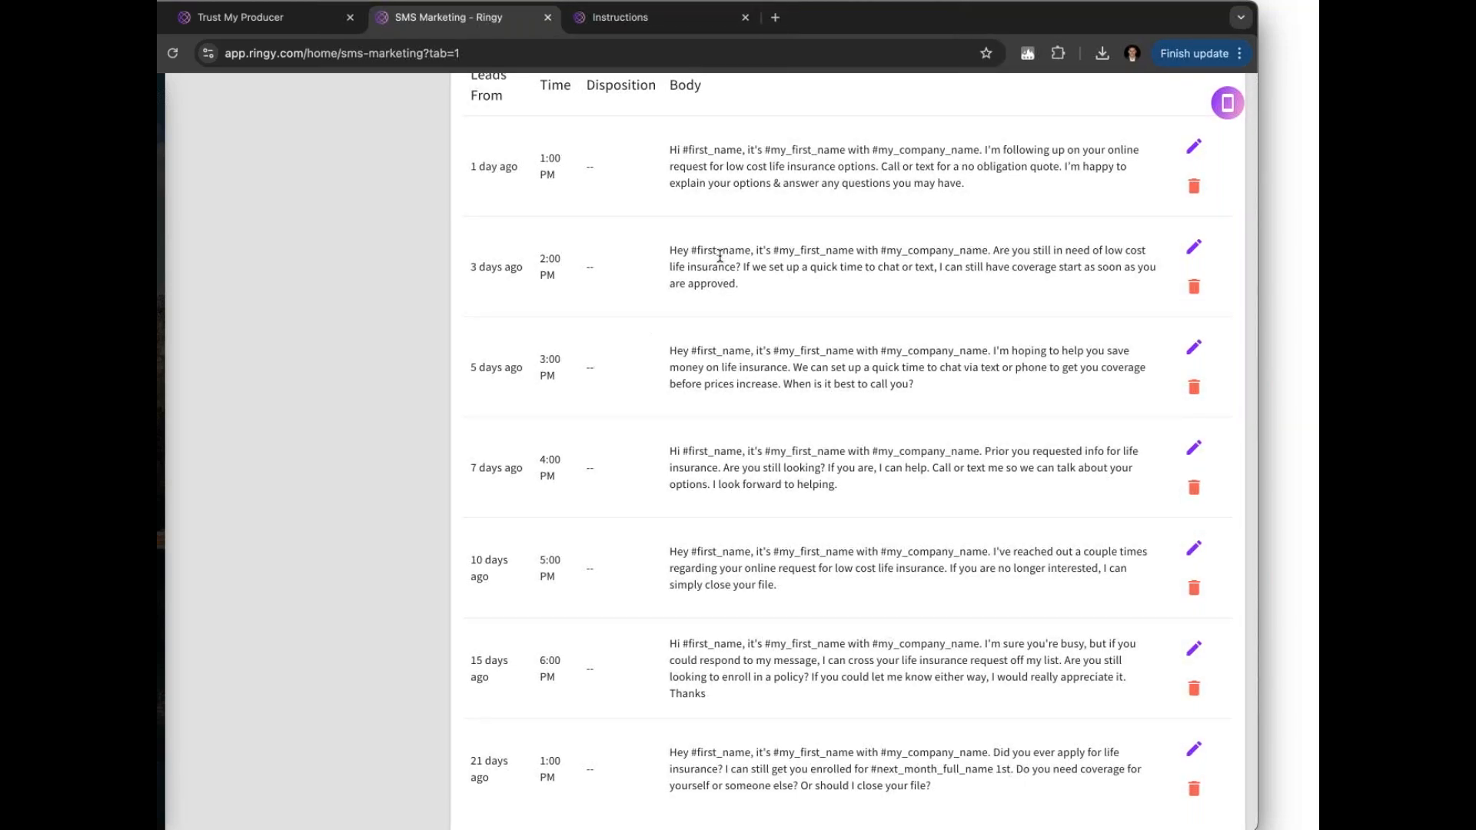
scroll(719, 256, up, 10)
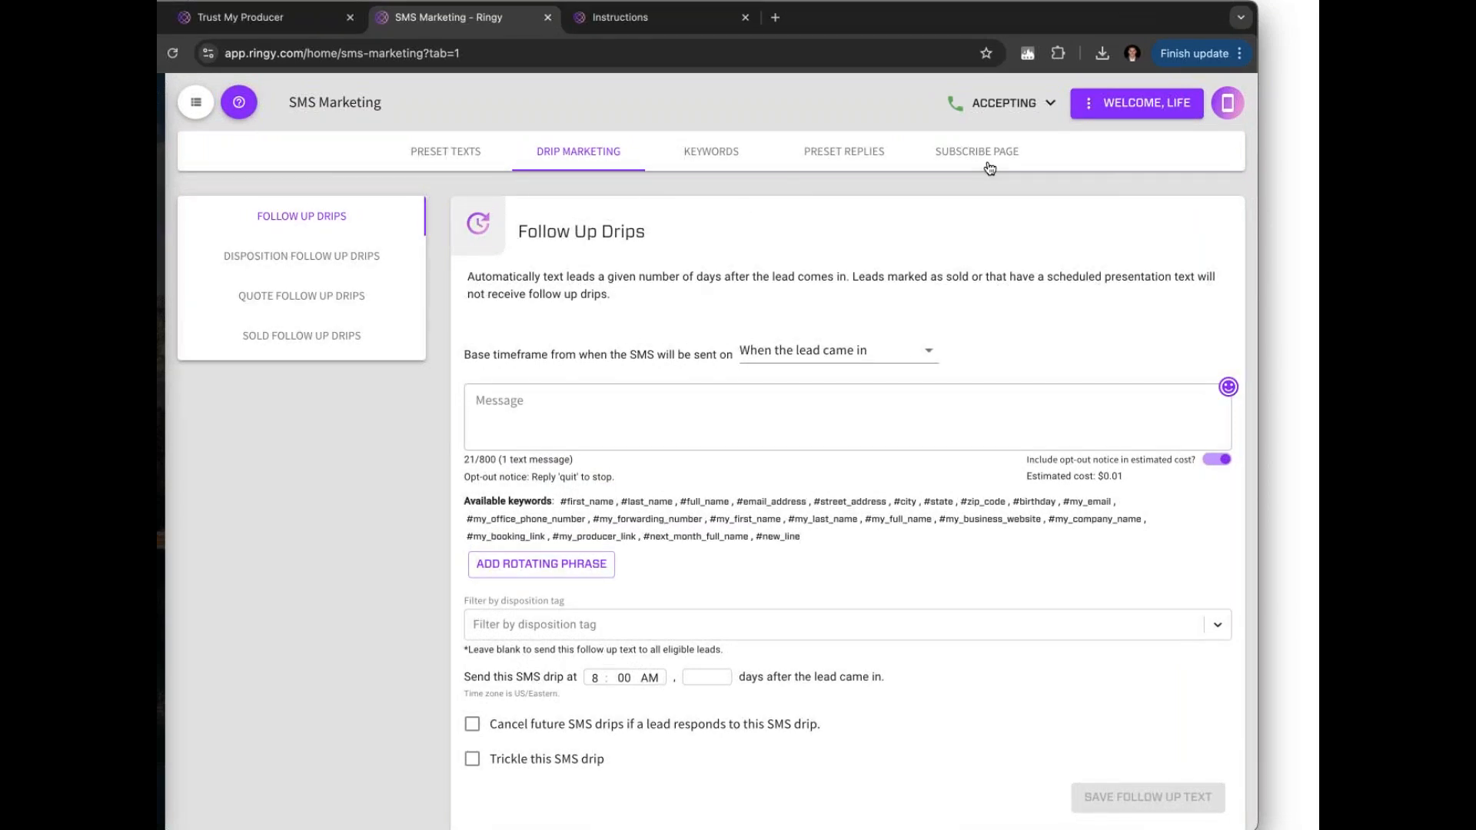
mouse_move(188, 250)
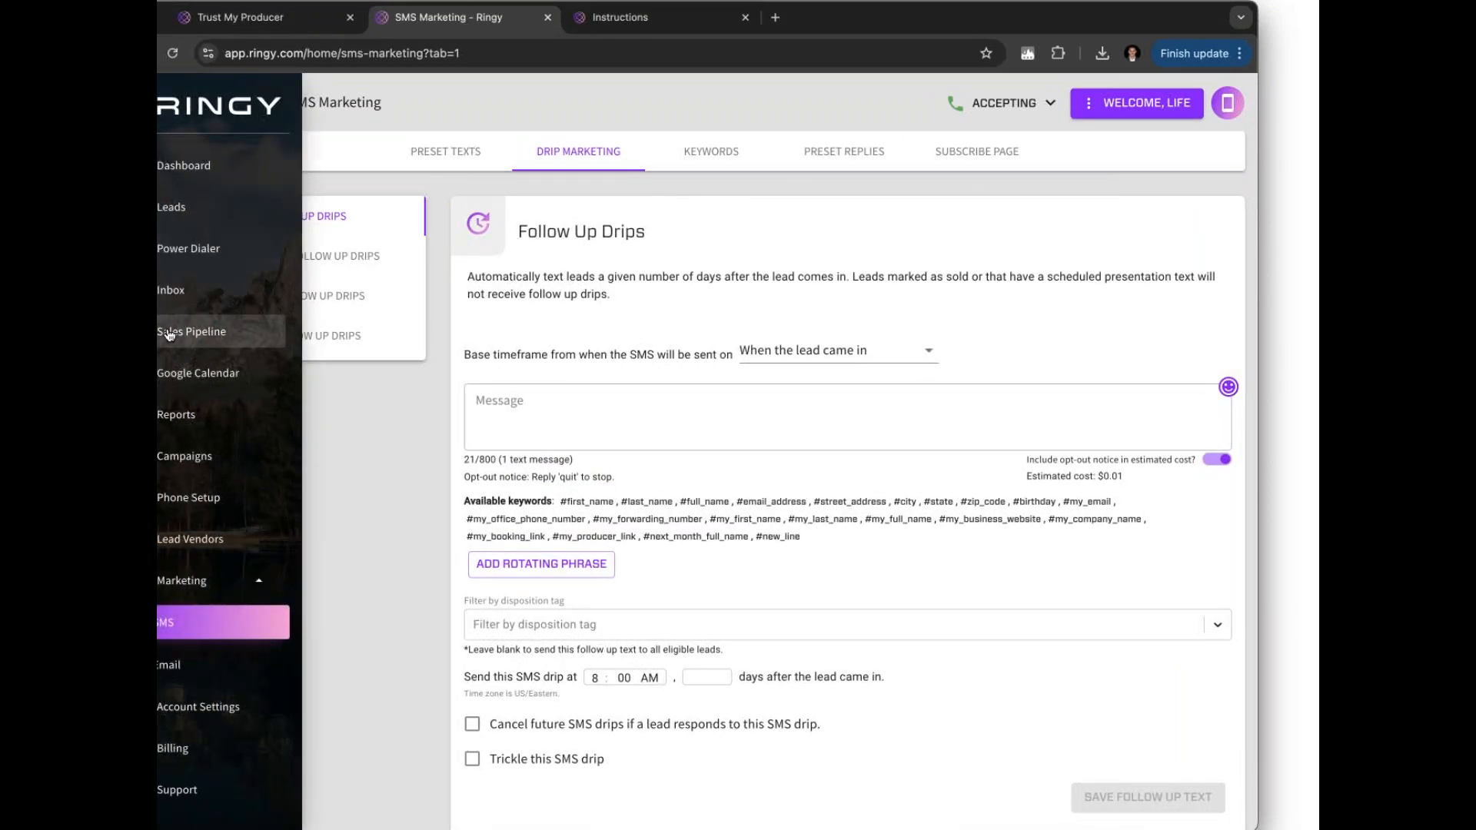
click(170, 334)
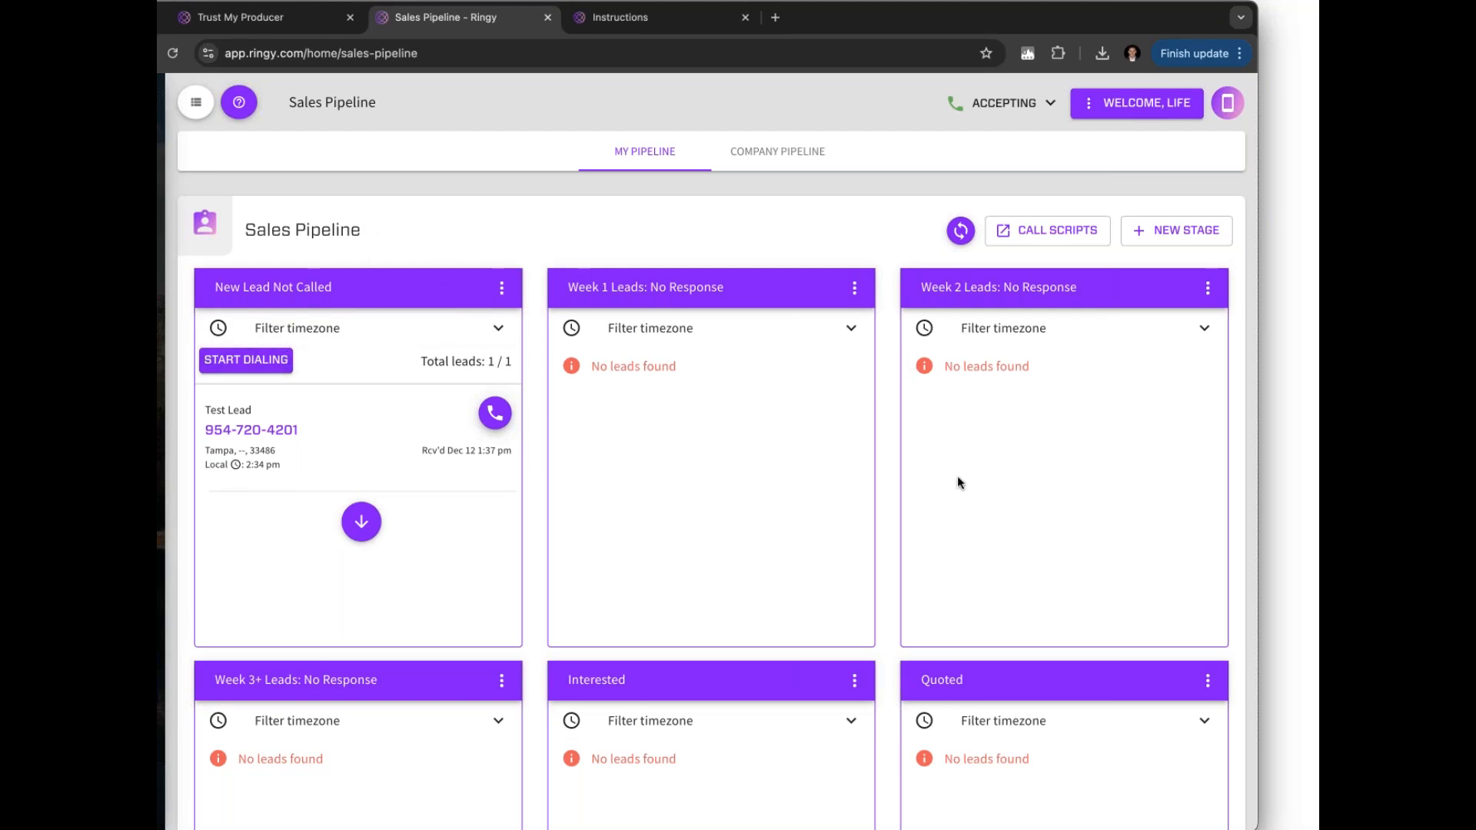
scroll(813, 692, down, 2)
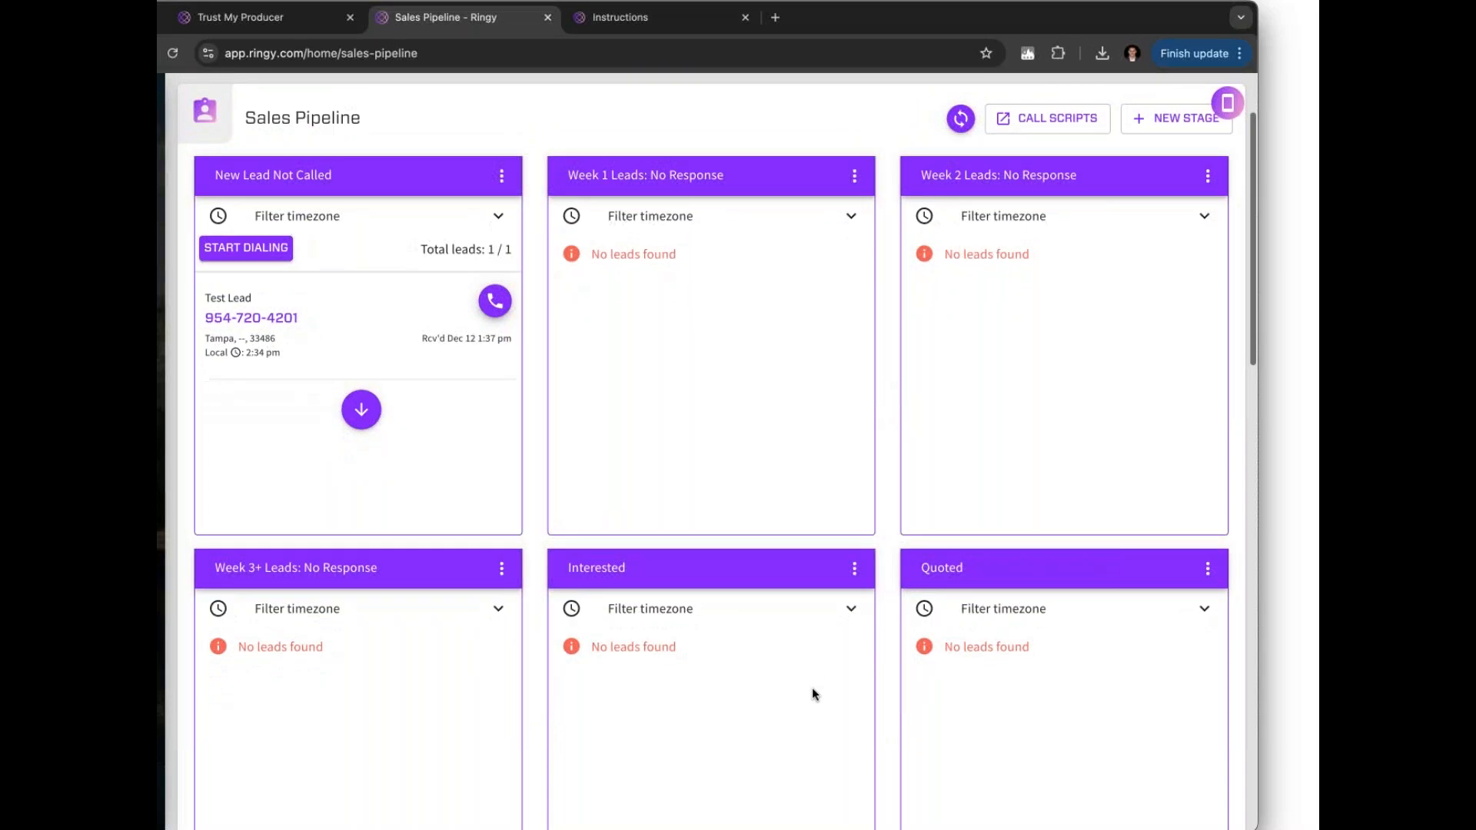
scroll(797, 671, down, 2)
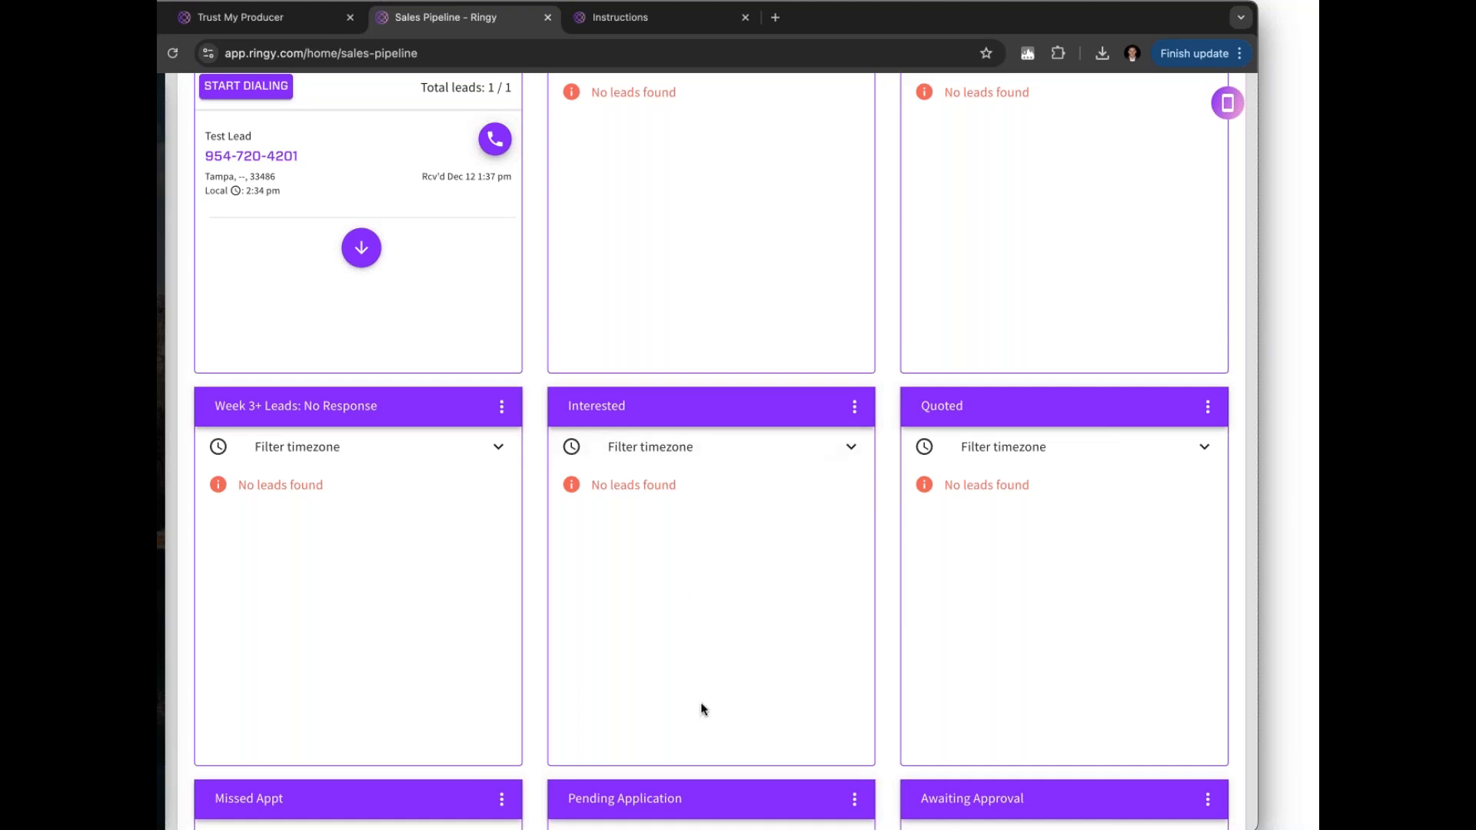
scroll(573, 443, up, 3)
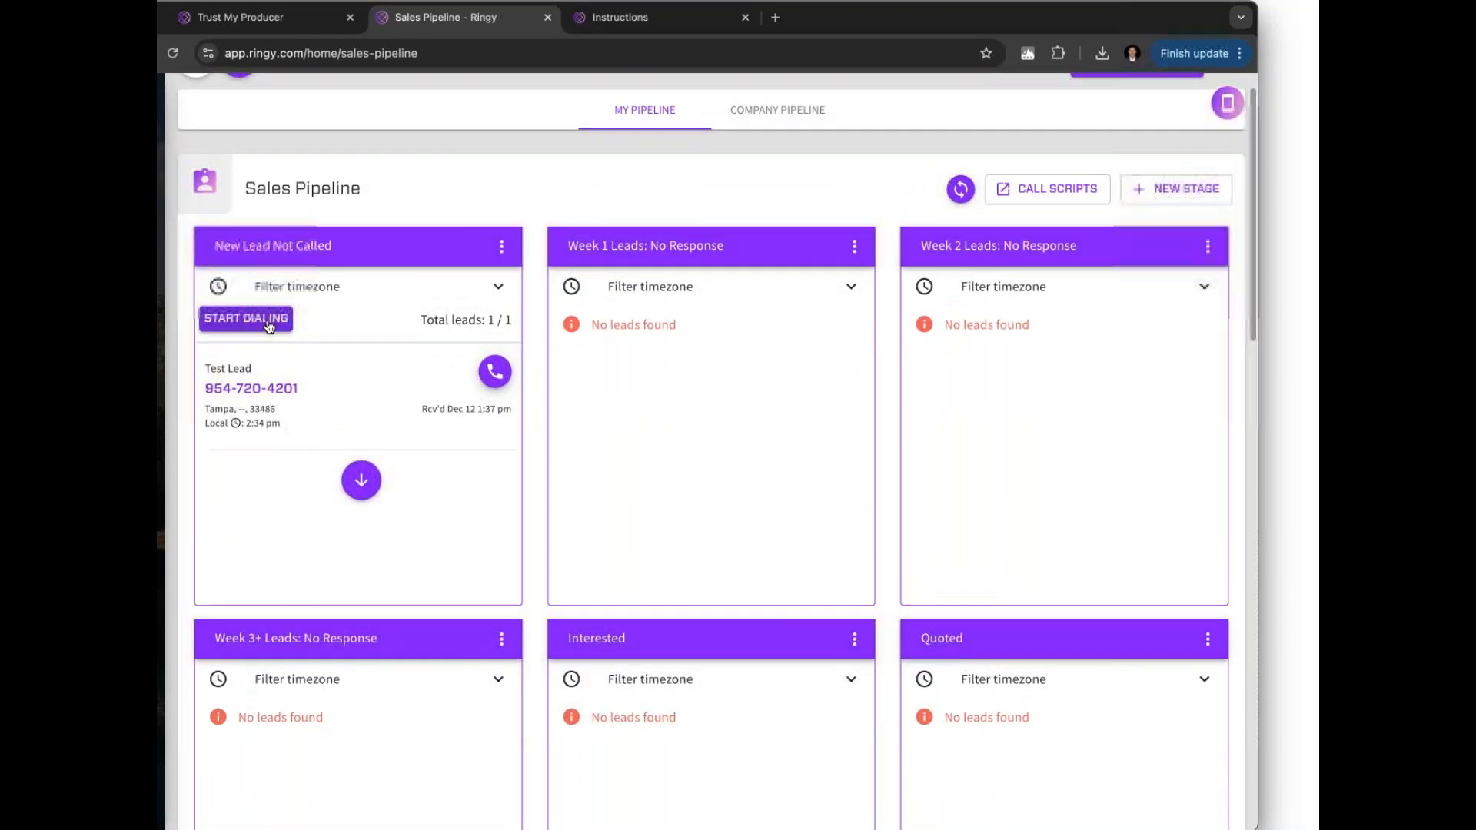
Start dialing the New Lead Not Called stage with 3 calls per lead
click(269, 326)
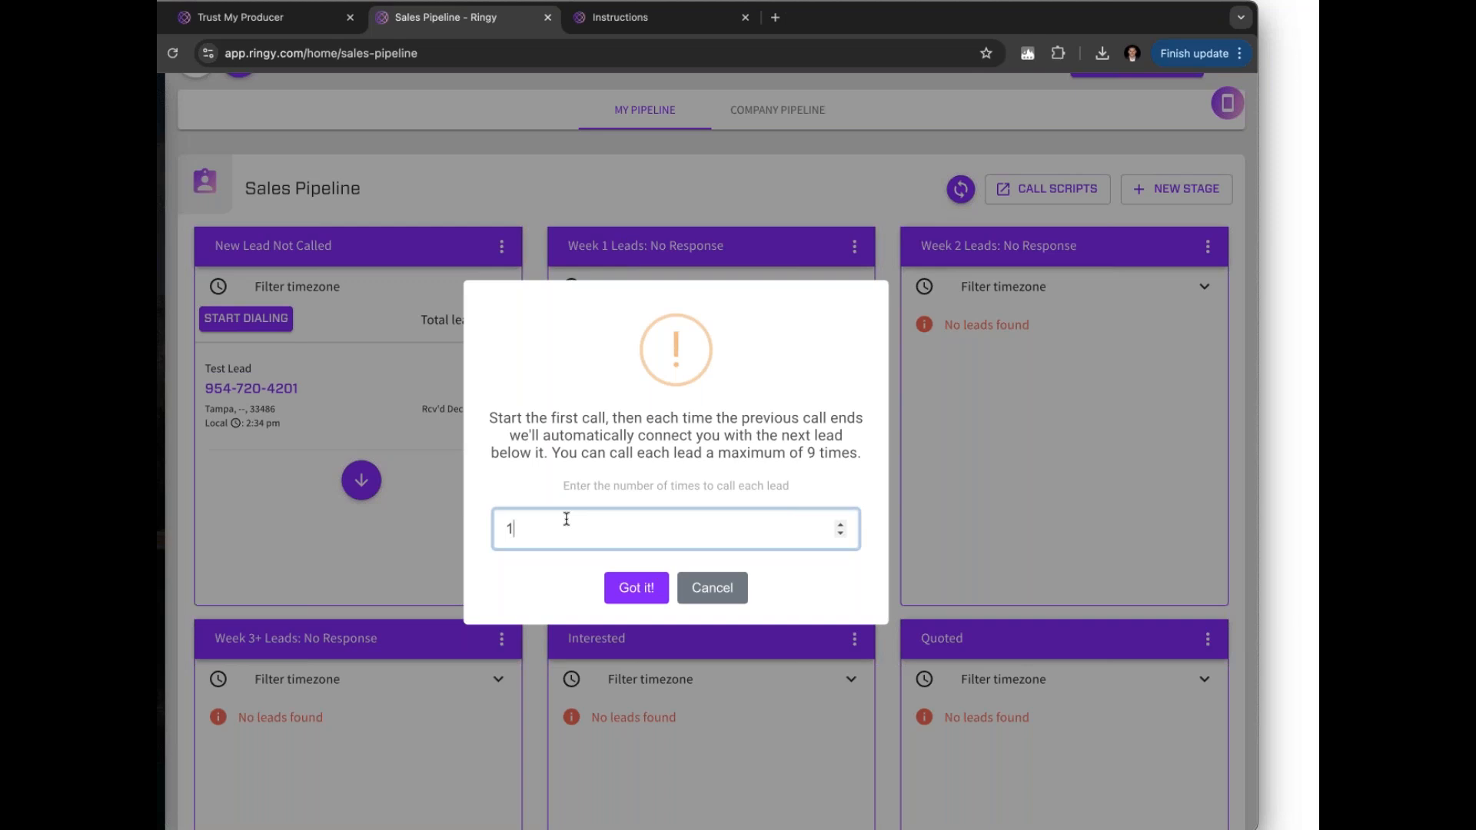
key(BackSpace)
text(2)
key(BackSpace)
text(3)
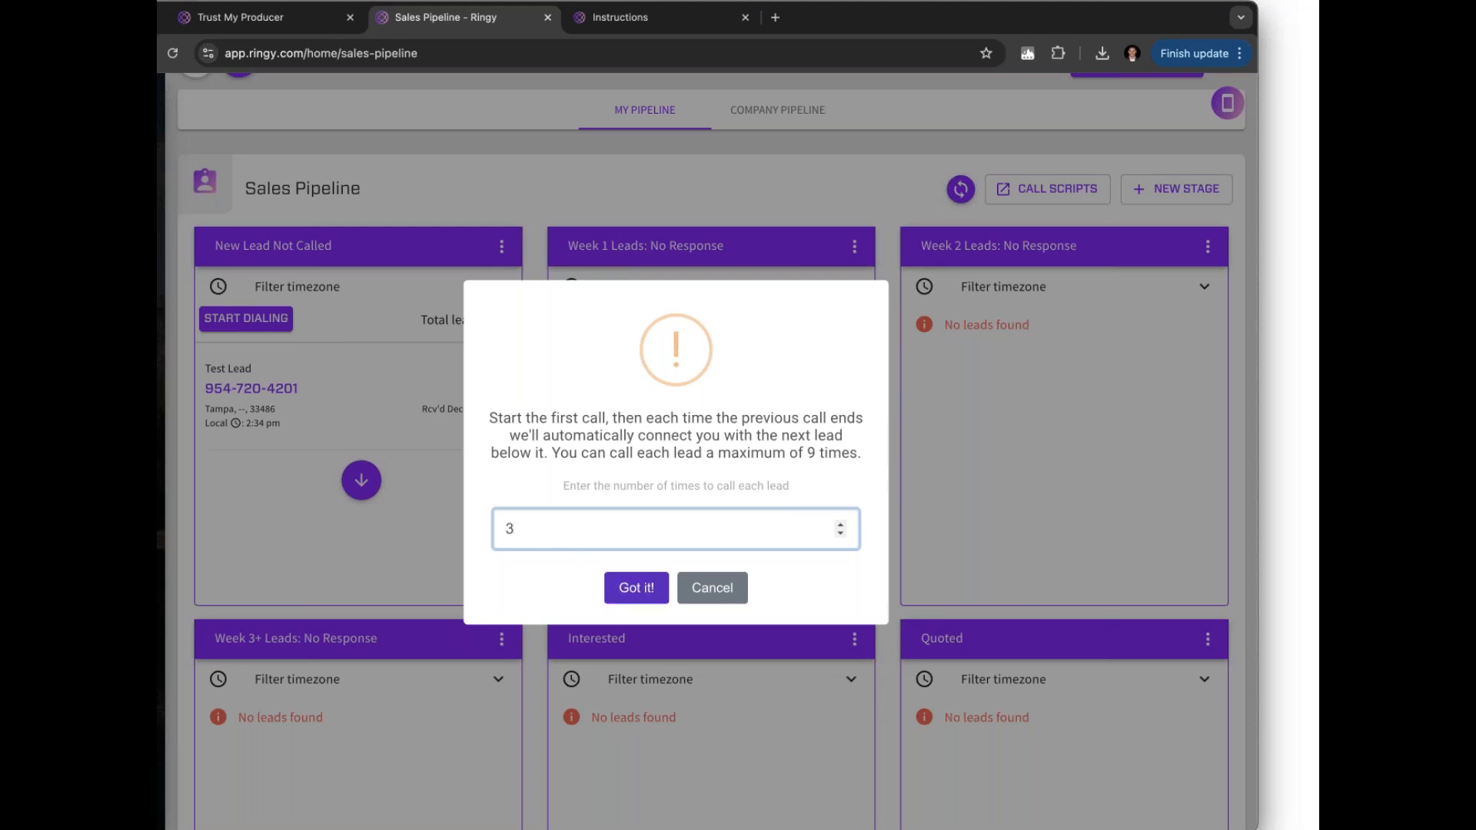
click(635, 586)
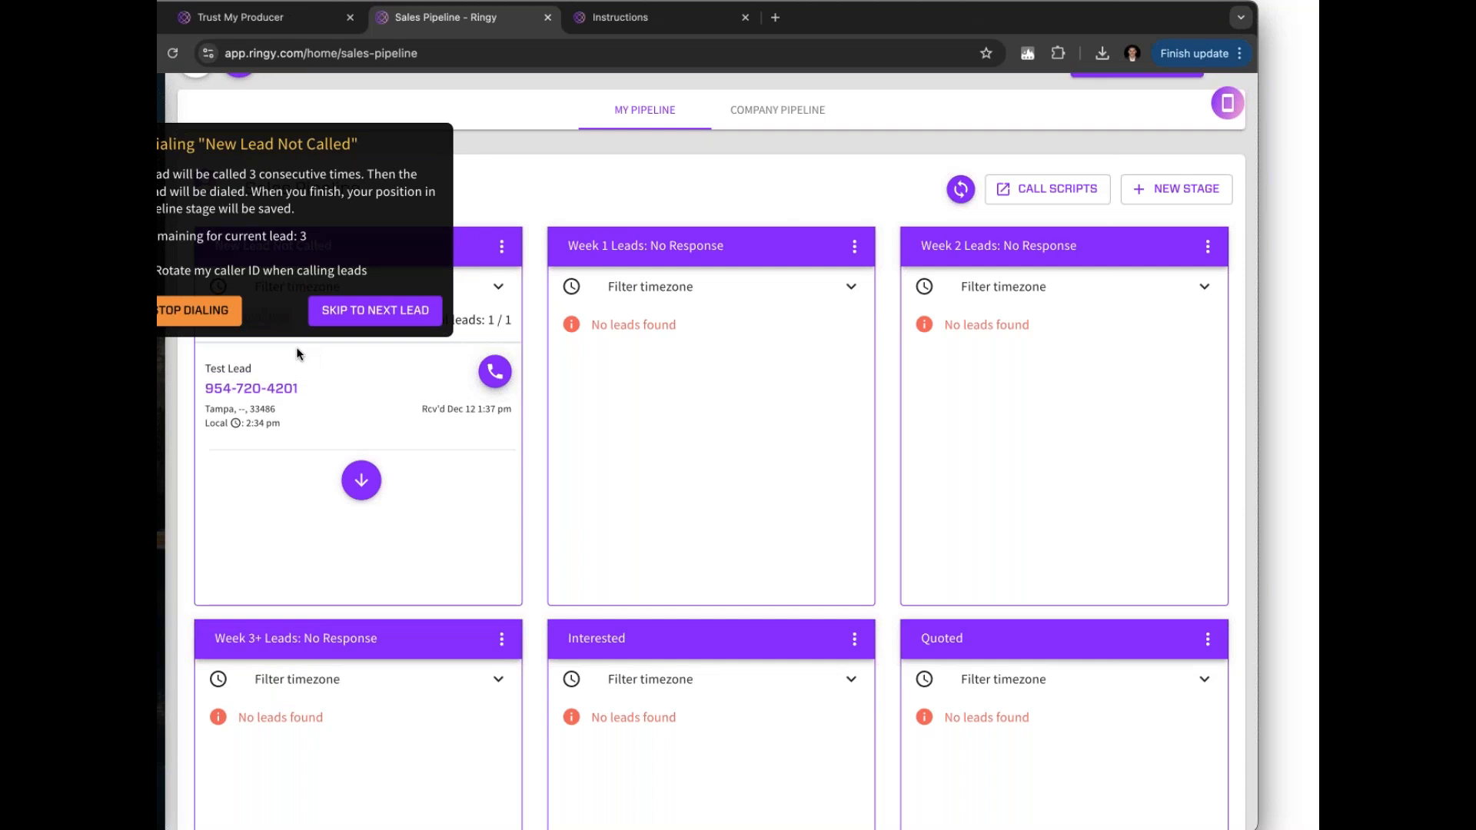
Stop the dialing session for the New Lead Not Called stage
click(214, 314)
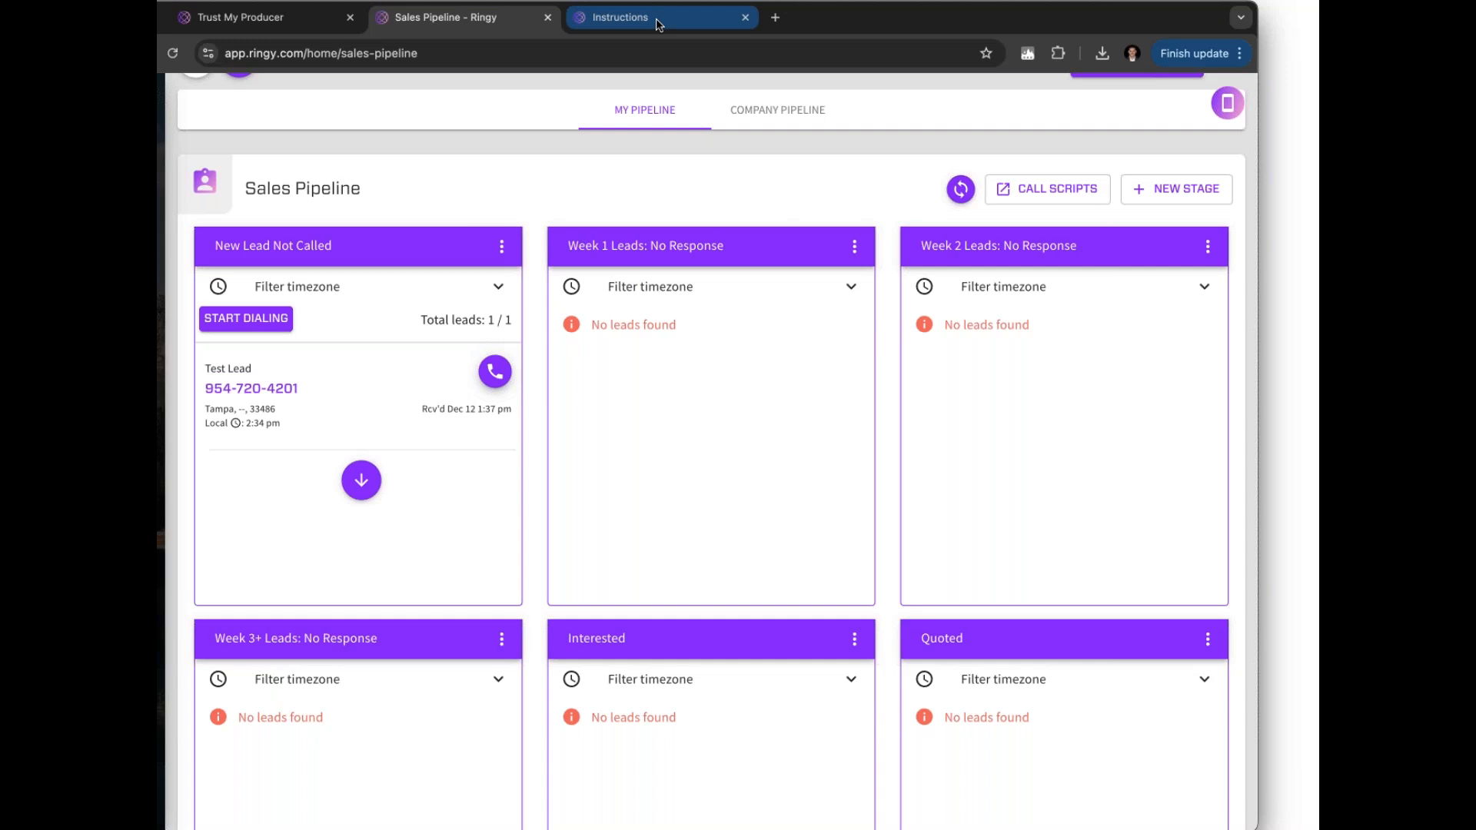
click(658, 25)
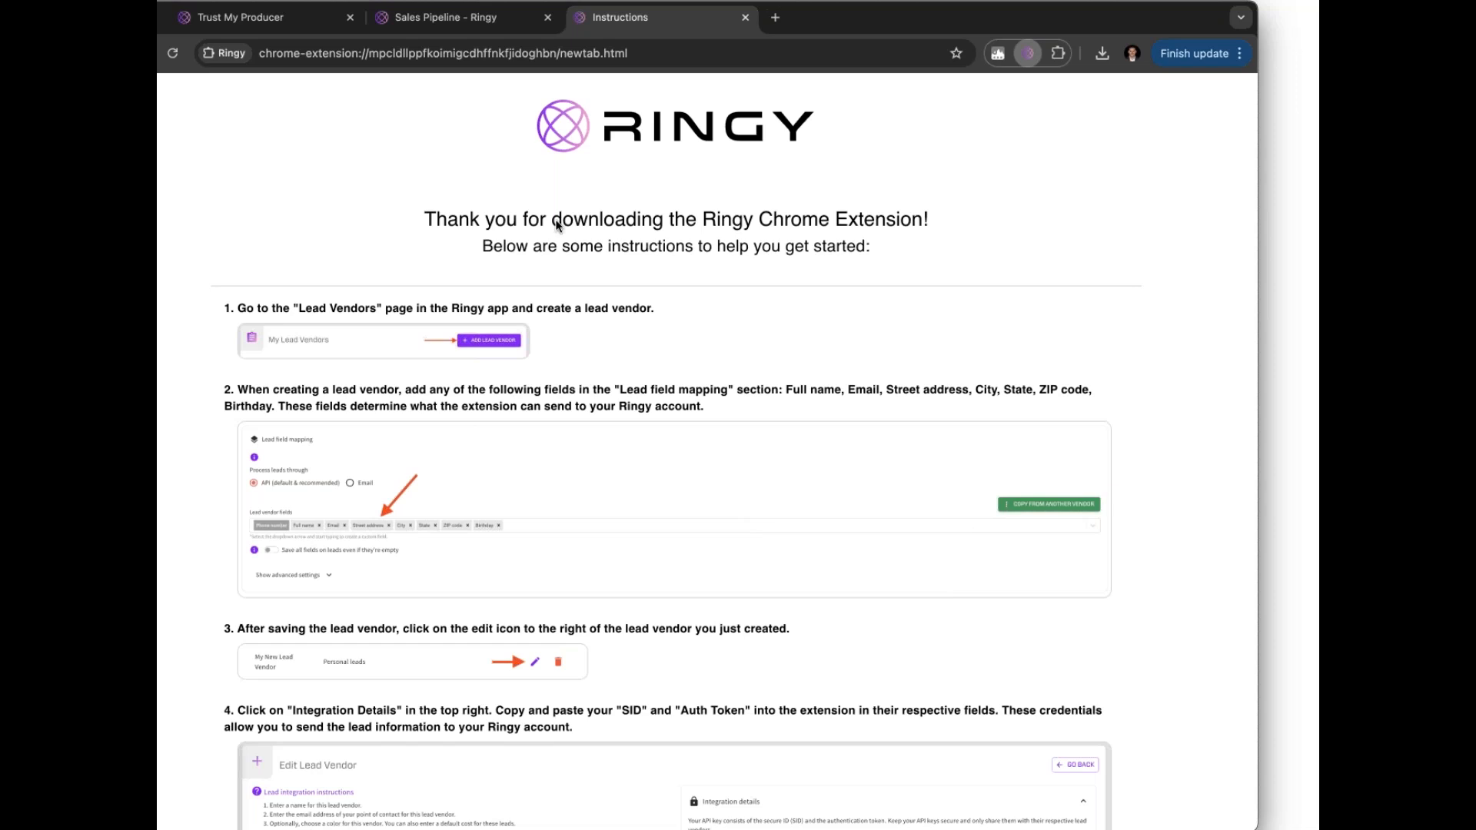
click(421, 21)
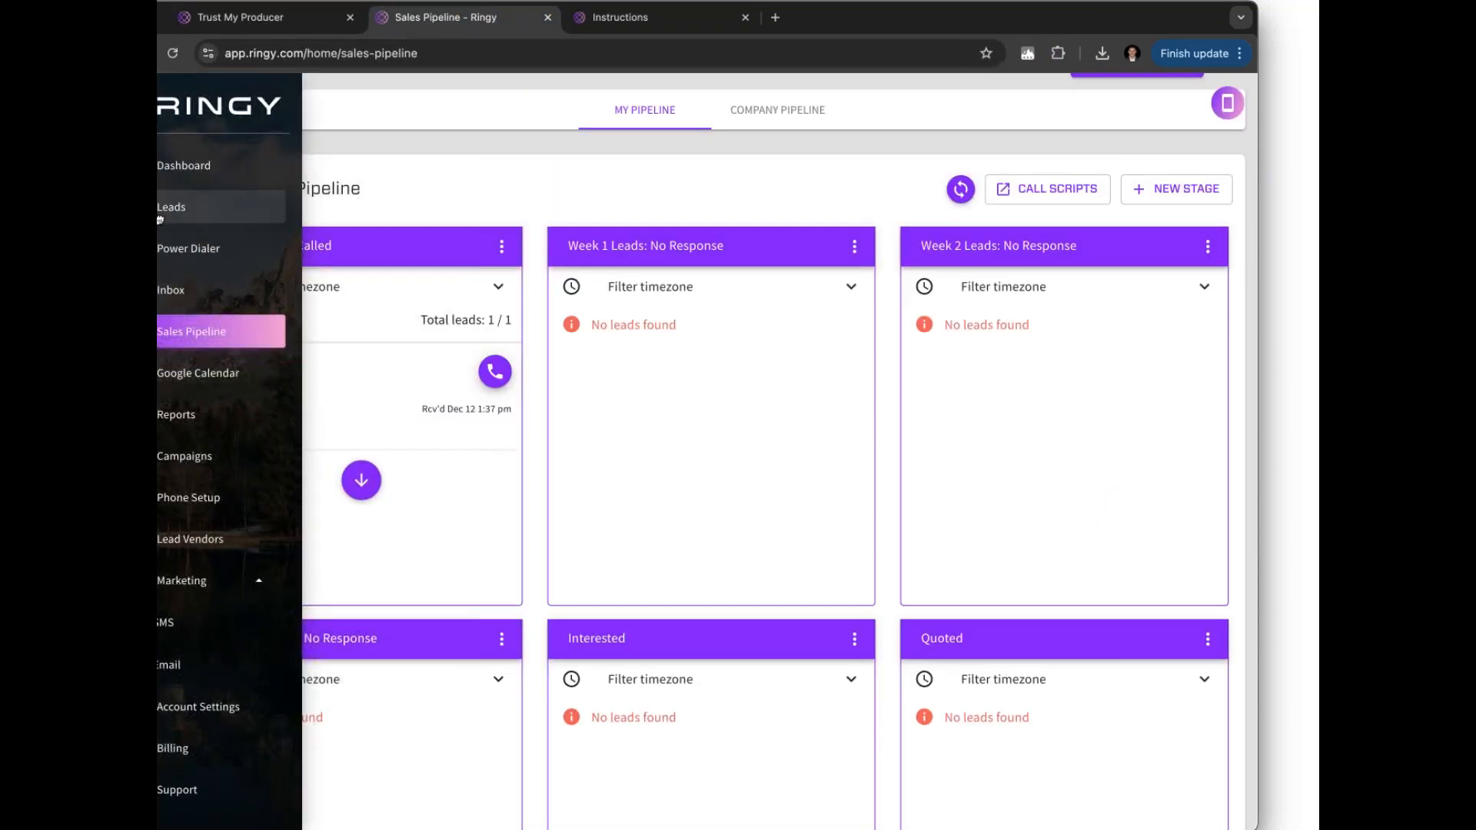
Show the Leads page listing 4 leads, peek at the Create Lead form, then return to View Leads
click(185, 207)
scroll(543, 453, down, 5)
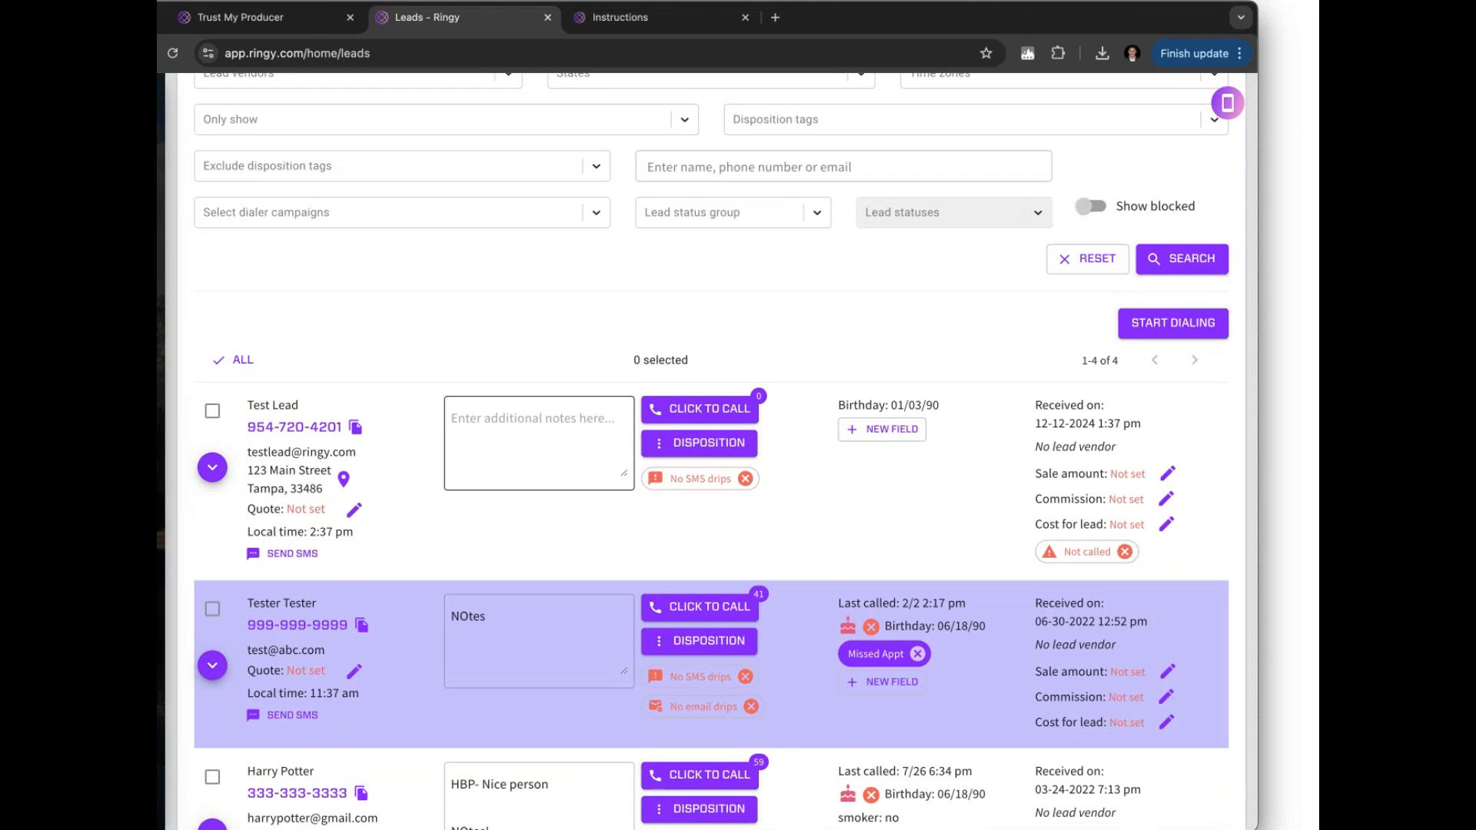
scroll(1048, 338, up, 3)
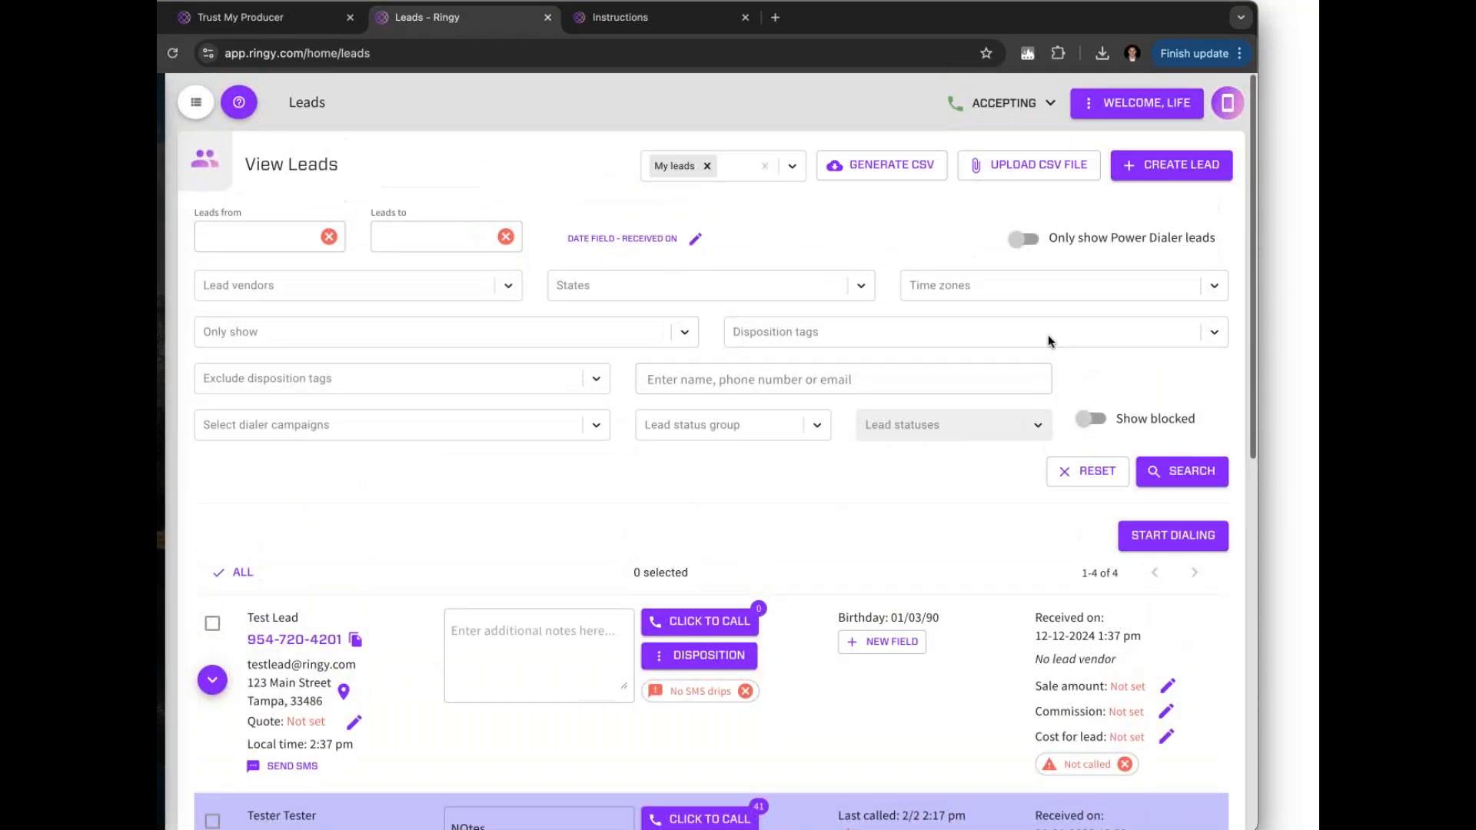
drag(1032, 23, 1008, 23)
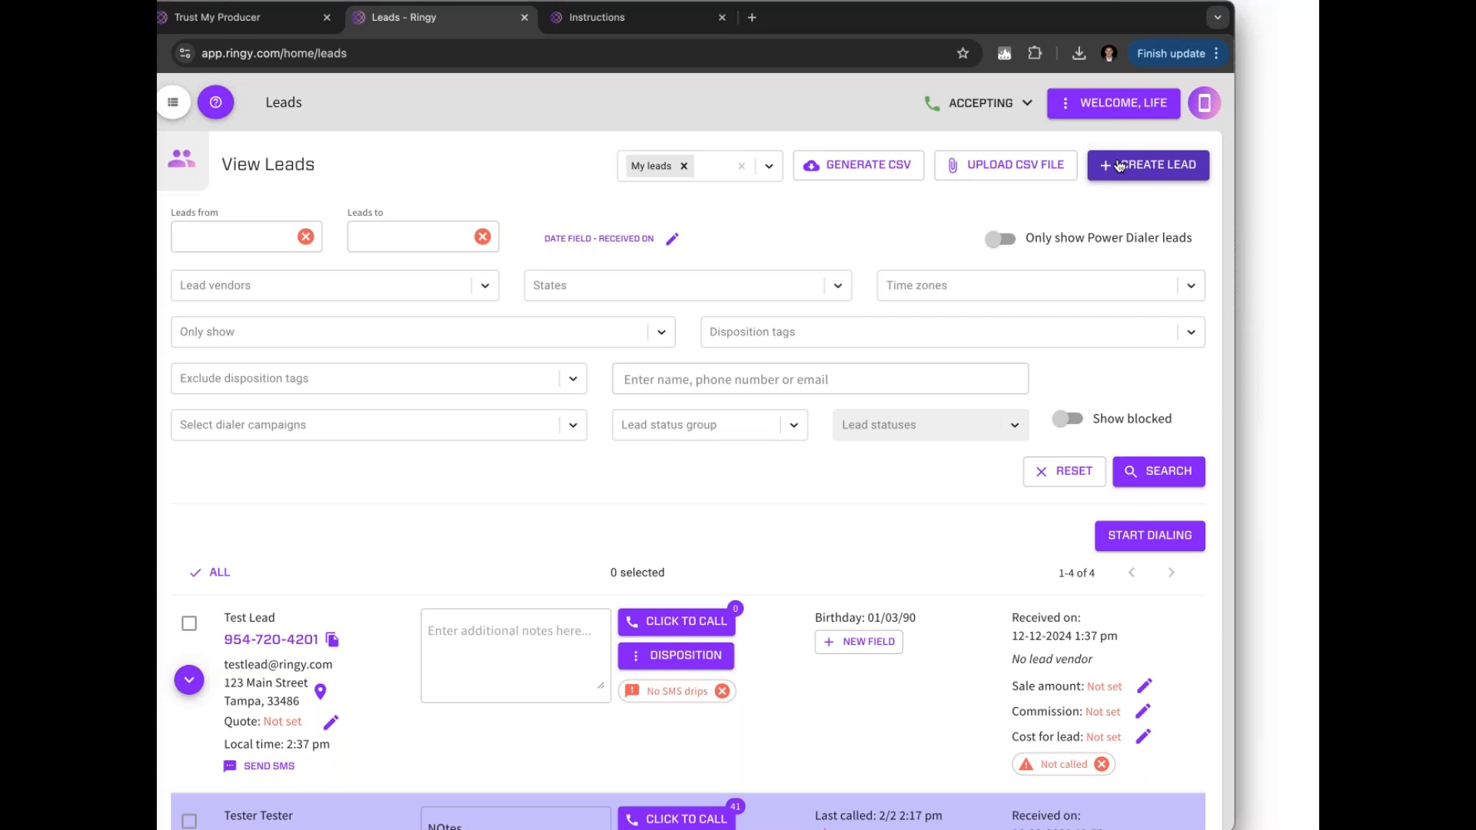
click(1119, 166)
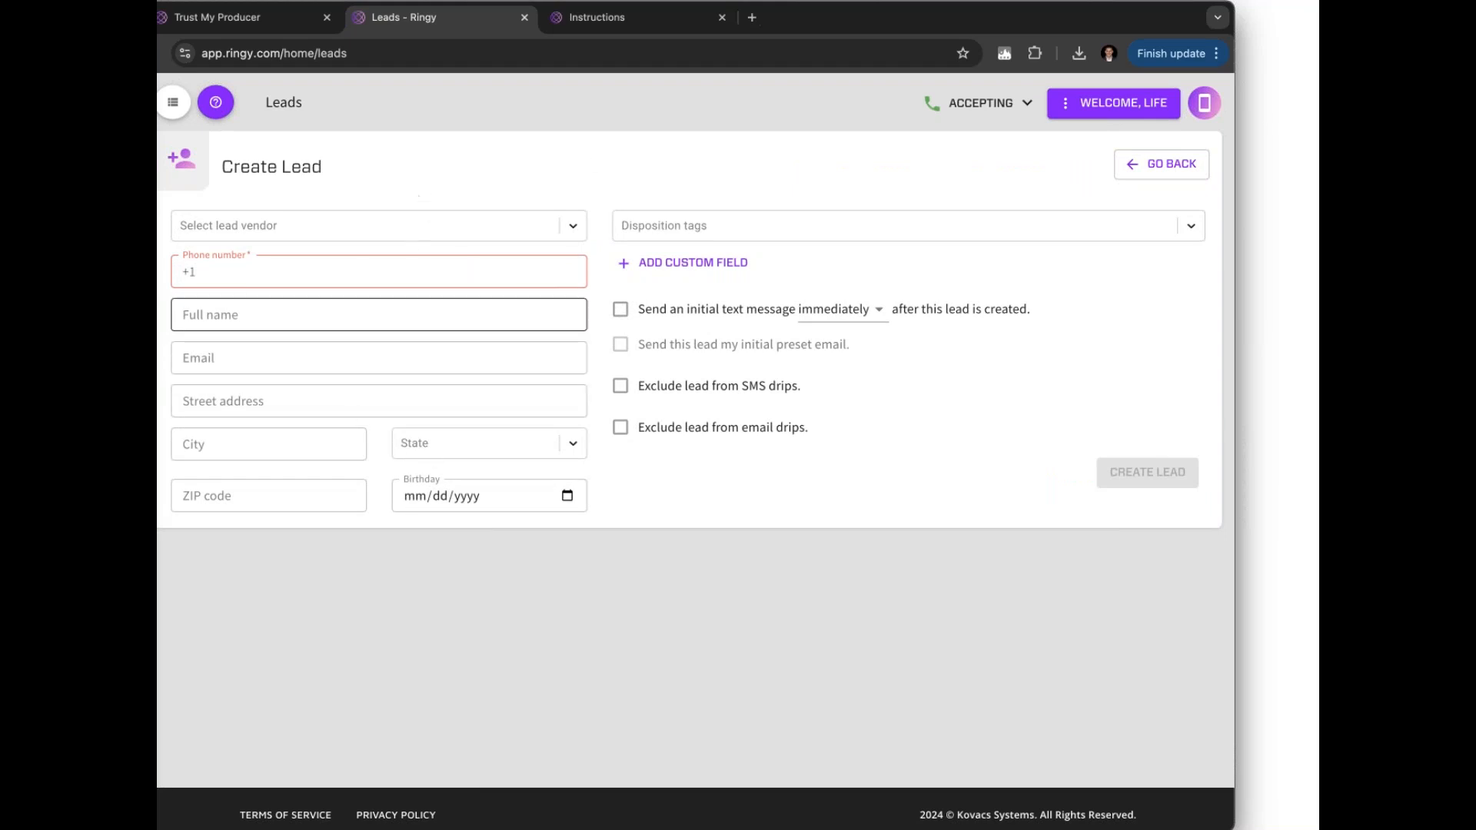
click(1129, 179)
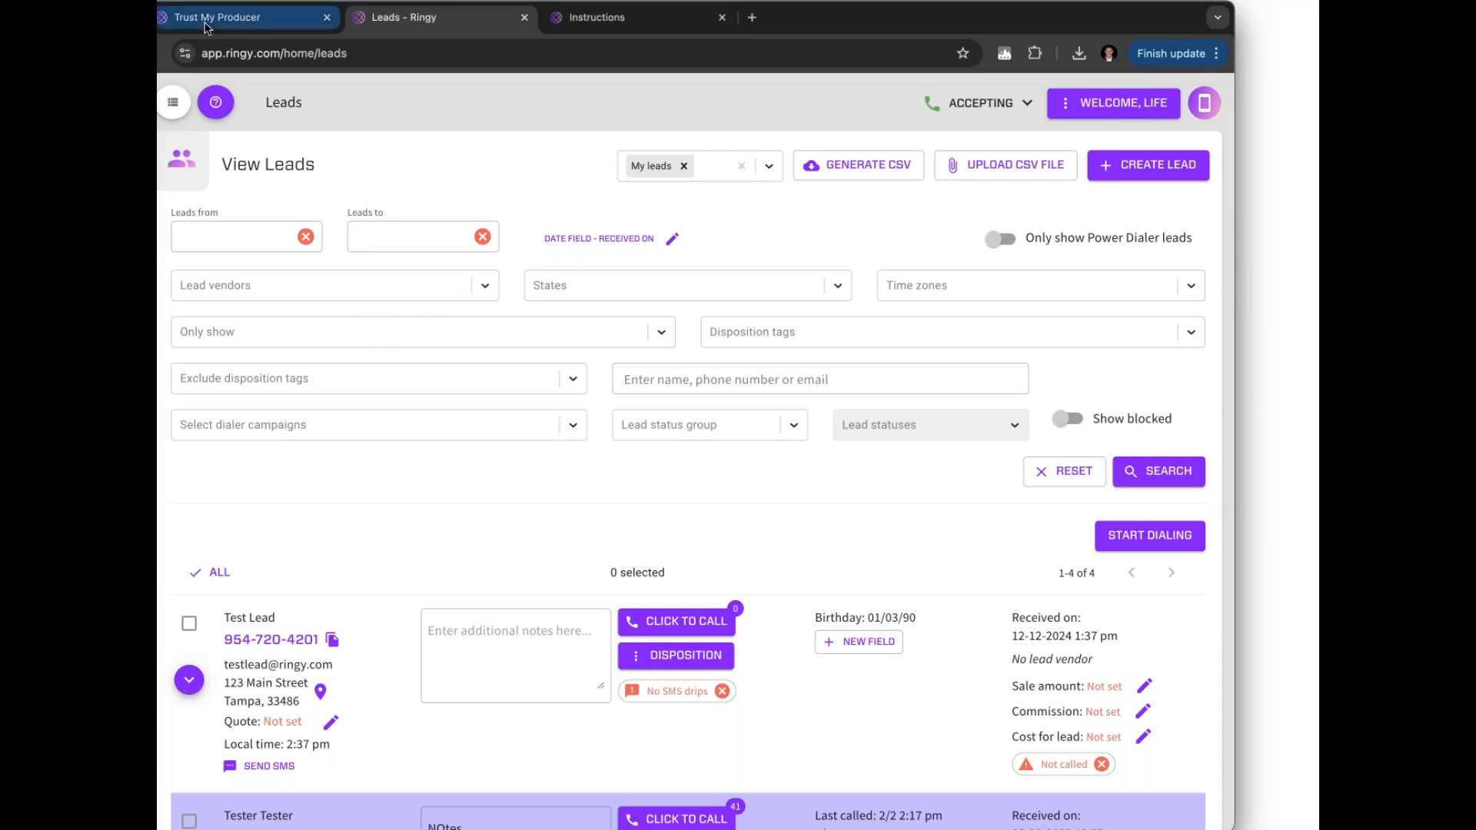
drag(952, 16, 963, 16)
mouse_move(175, 386)
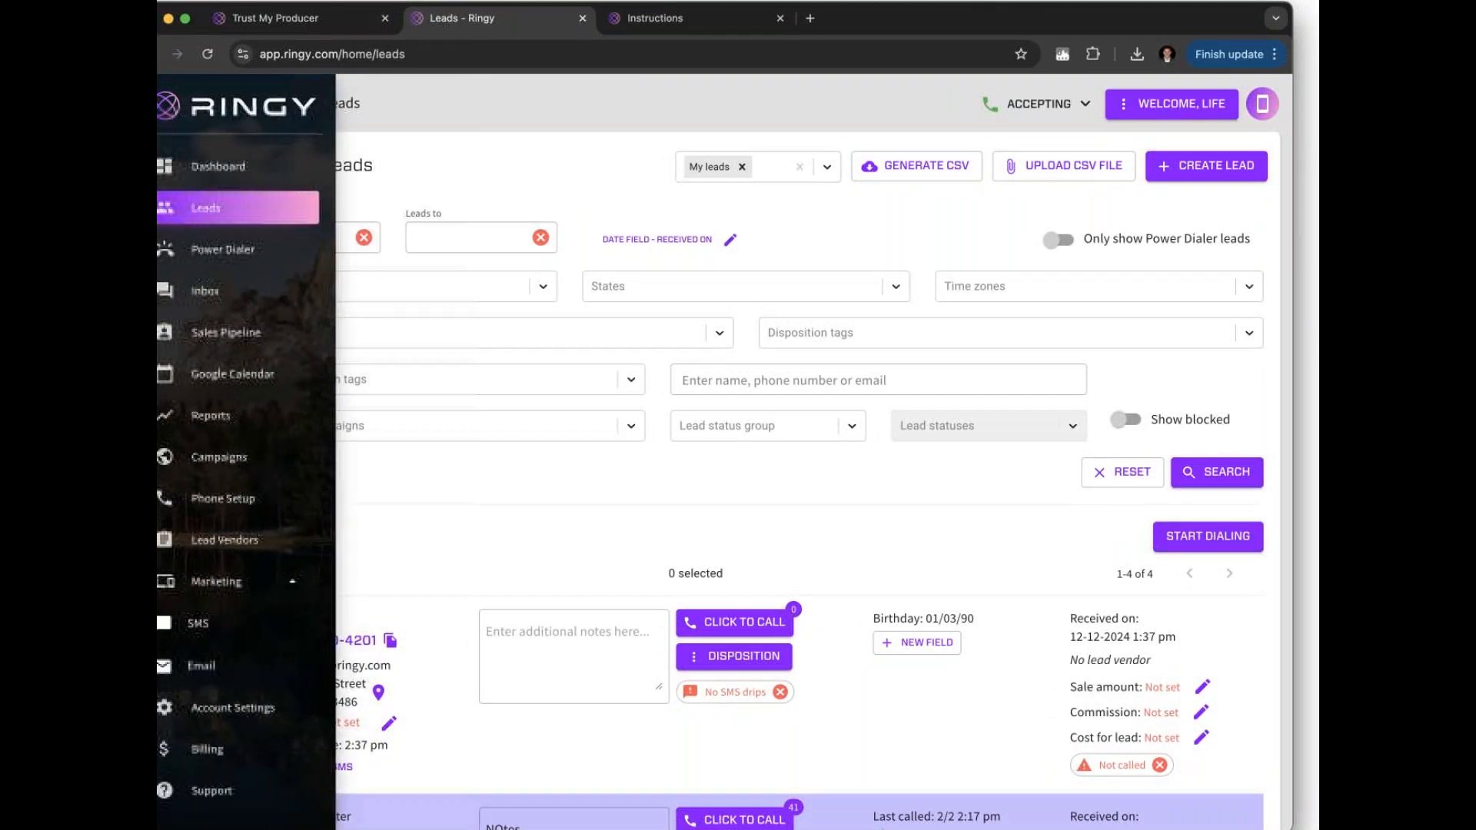
click(204, 714)
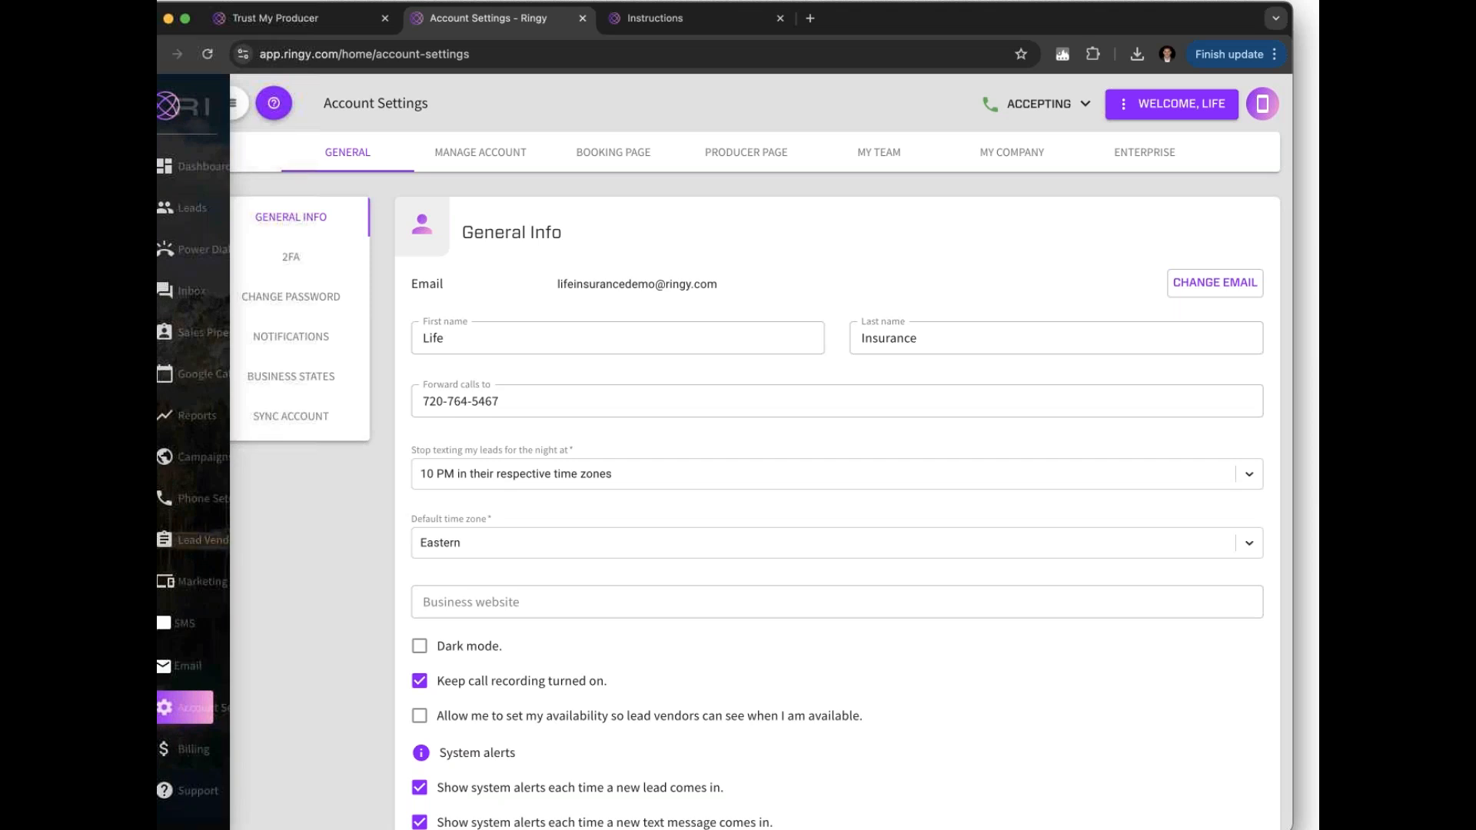
click(730, 157)
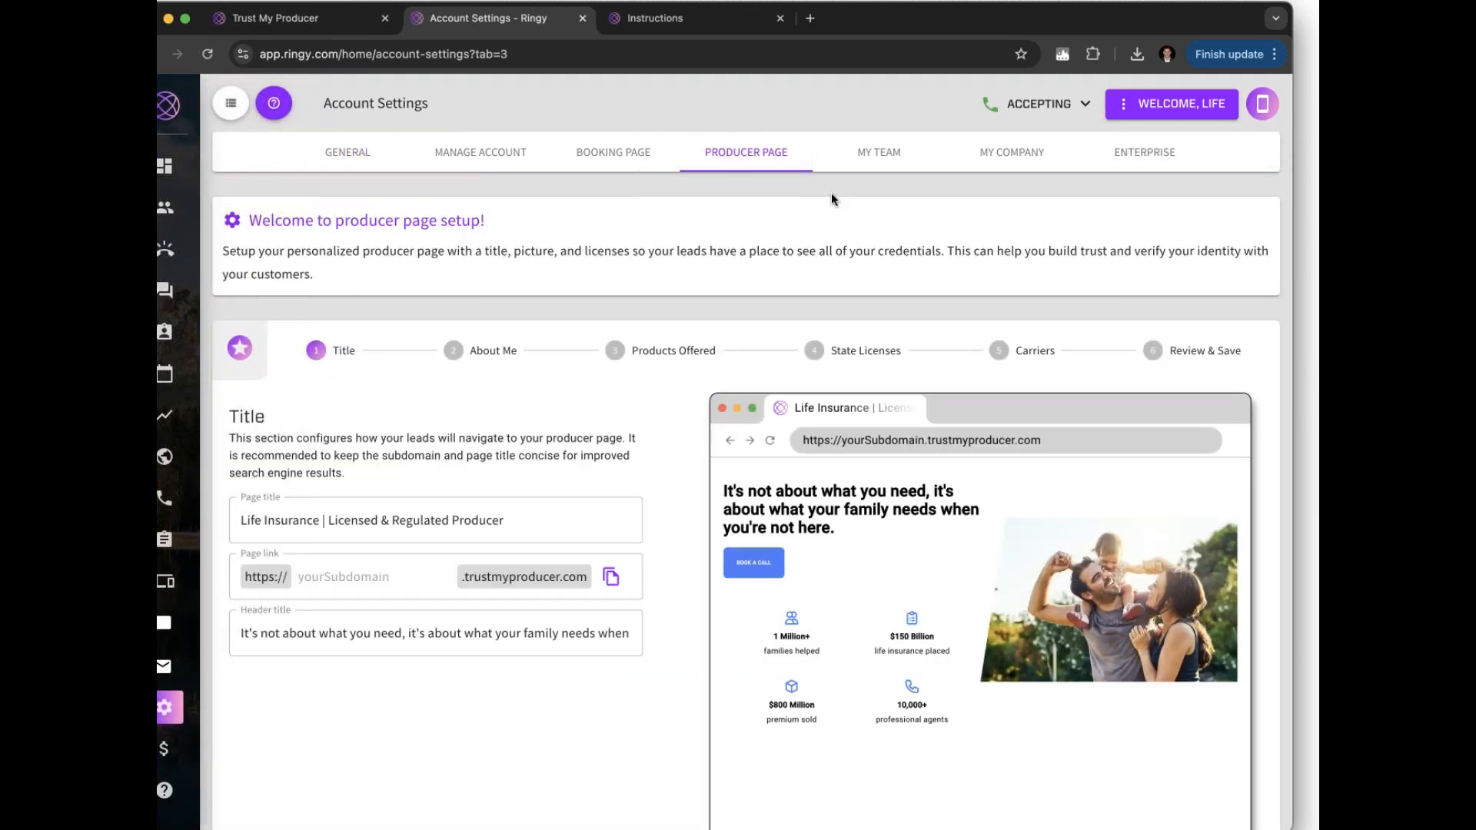
scroll(832, 192, down, 2)
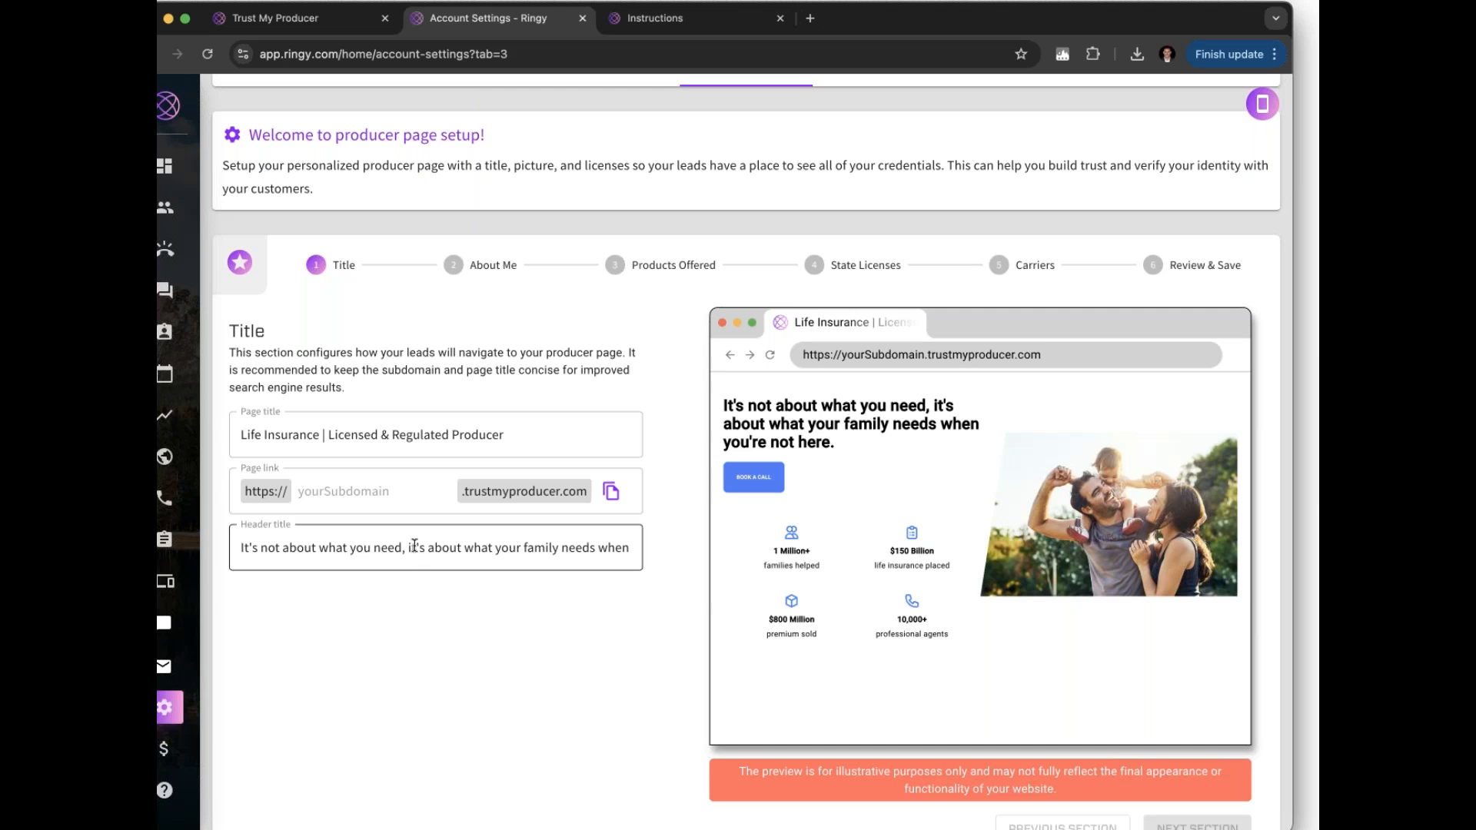
Clear the old page title and enter CarlosRingy as the page-link subdomain
scroll(746, 461, up, 1)
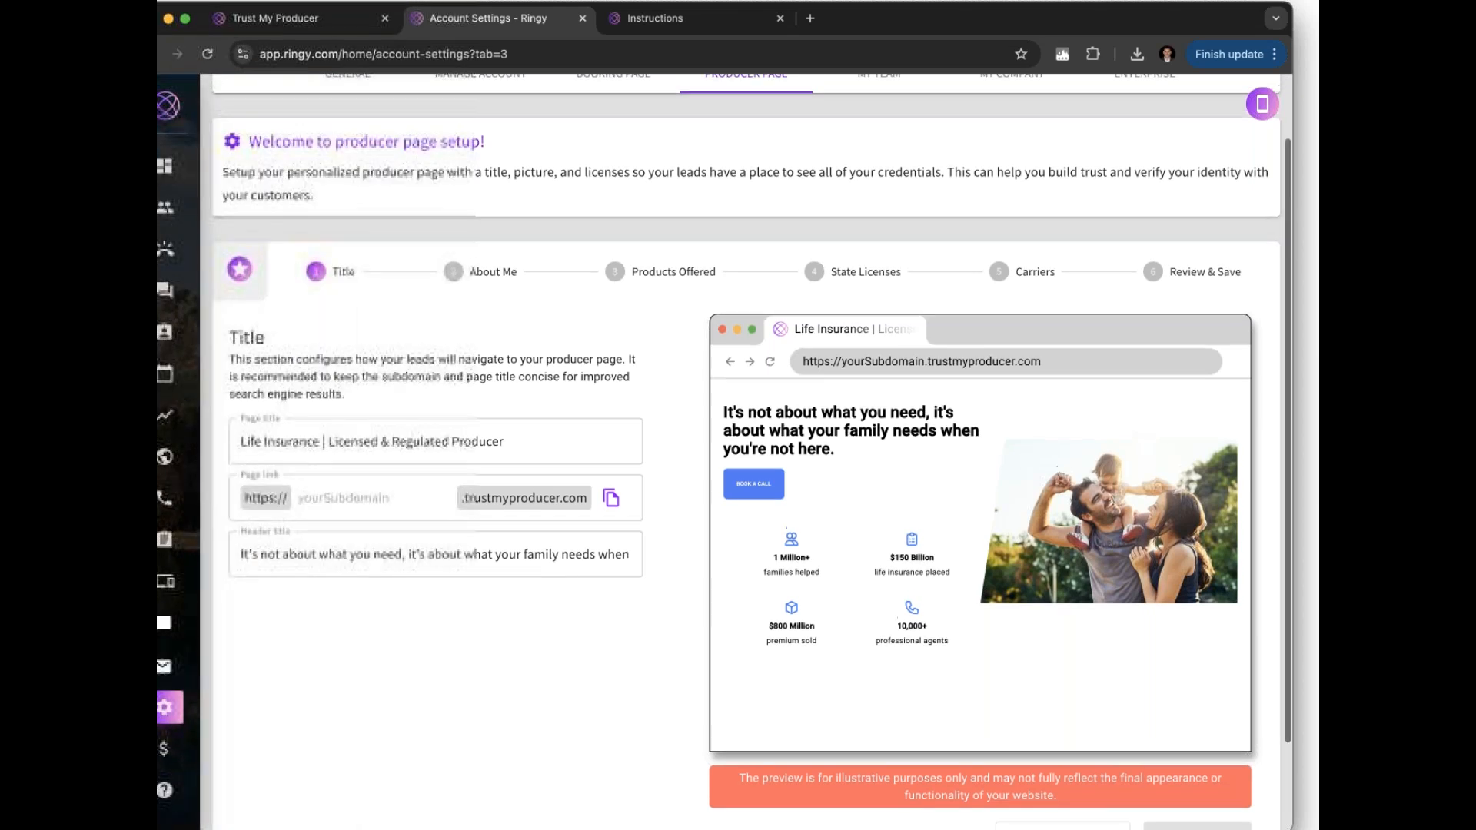
scroll(747, 162, up, 1)
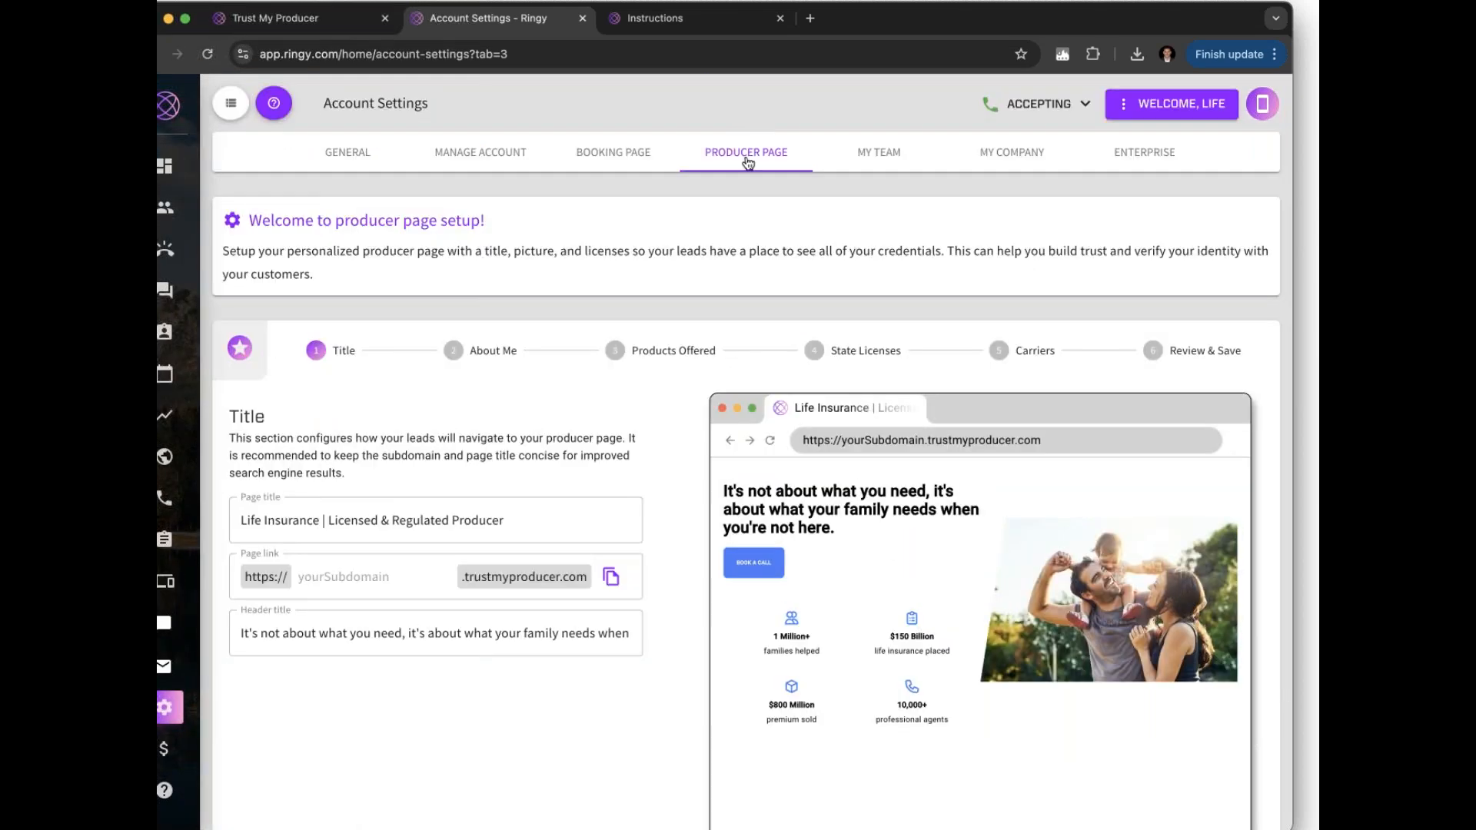
scroll(746, 161, down, 3)
click(571, 337)
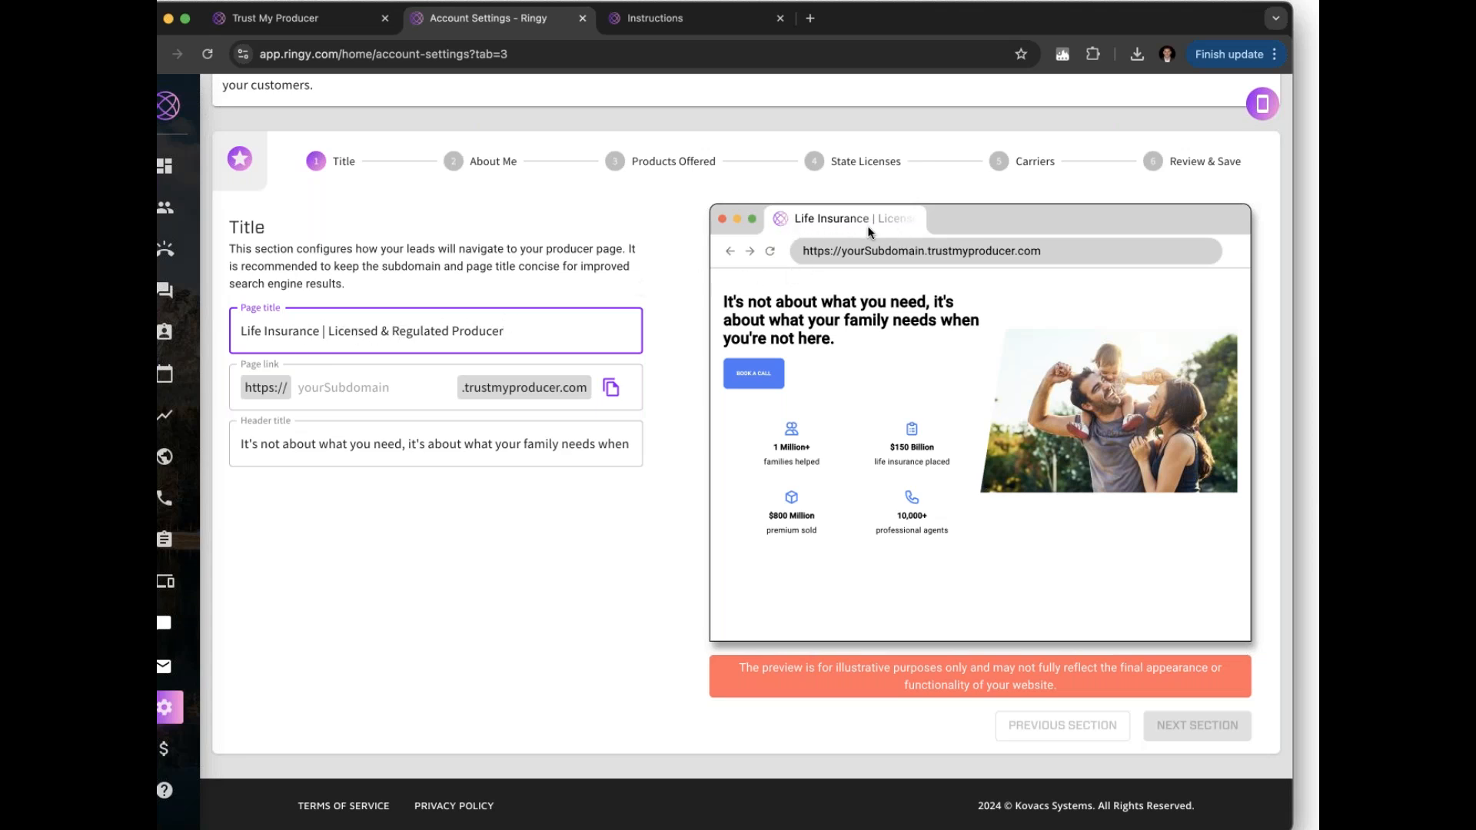
drag(505, 331, 251, 332)
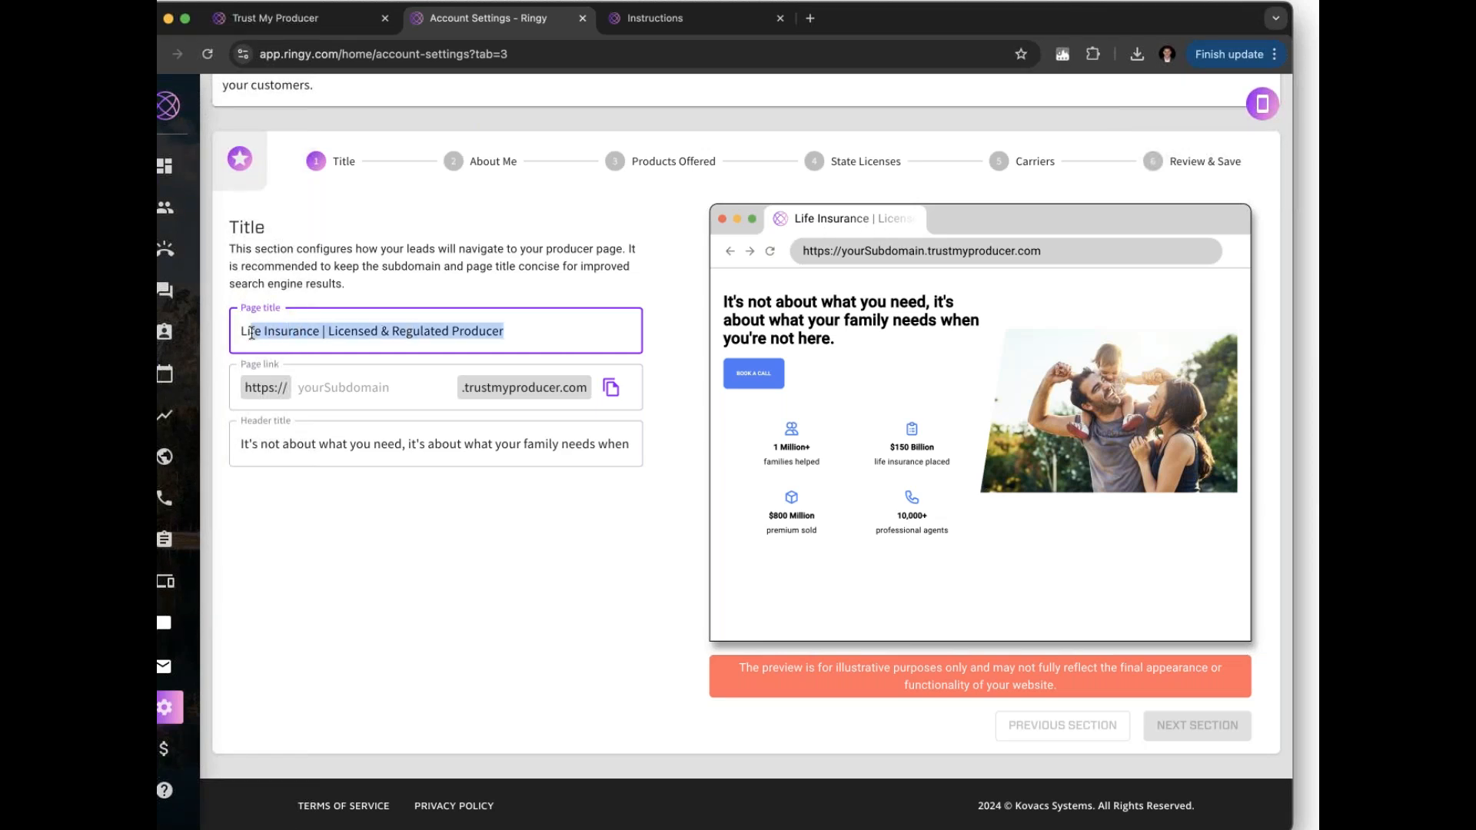
key(BackSpace)
key(BackSpace)
key(BackSpace)
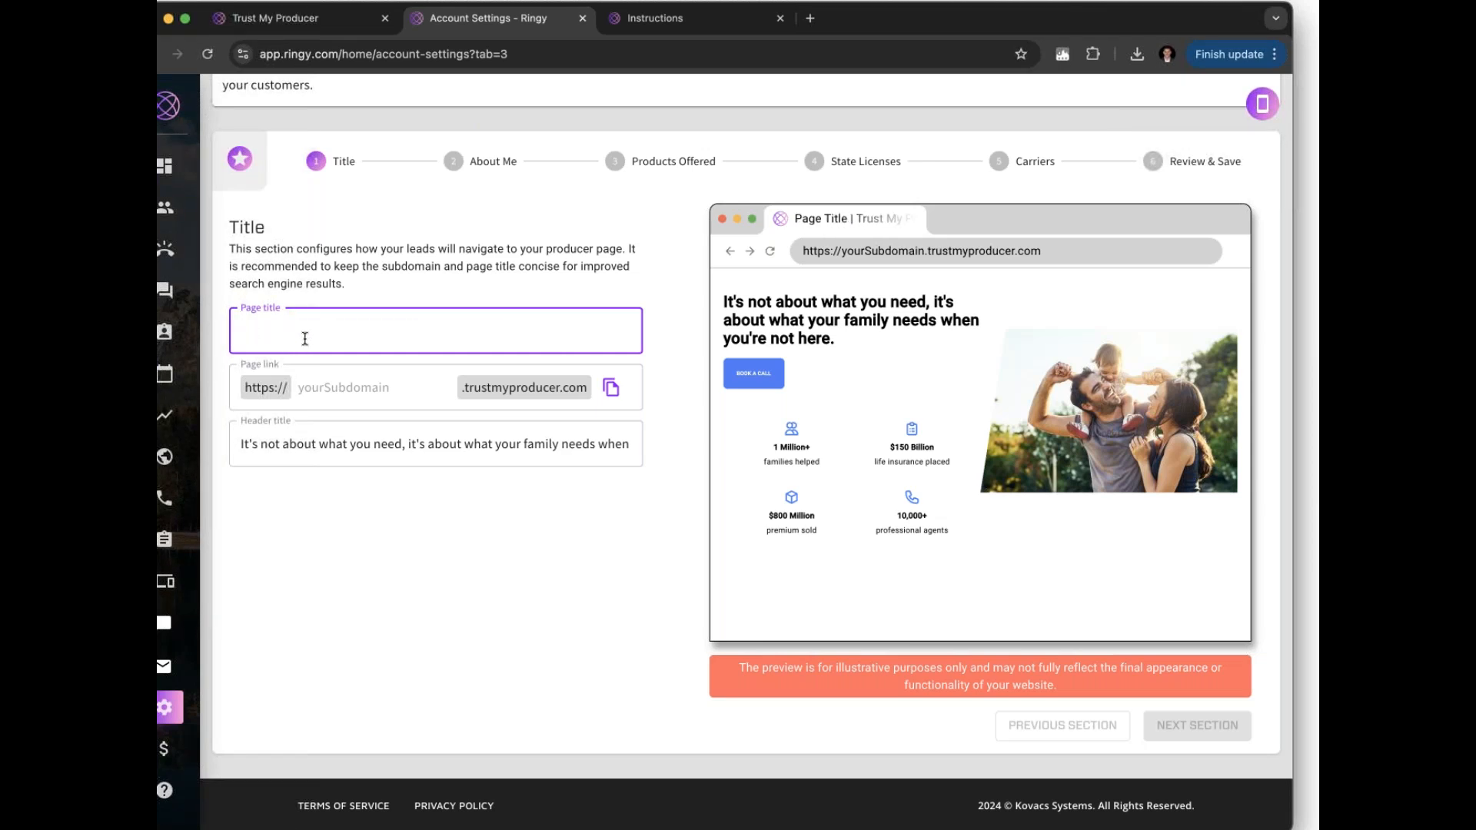
text(I love Sales)
key(BackSpace)
key(BackSpace)
key(BackSpace)
key(BackSpace)
key(BackSpace)
key(BackSpace)
key(BackSpace)
key(BackSpace)
key(BackSpace)
key(BackSpace)
key(BackSpace)
key(BackSpace)
click(338, 387)
text(CarlosRingy)
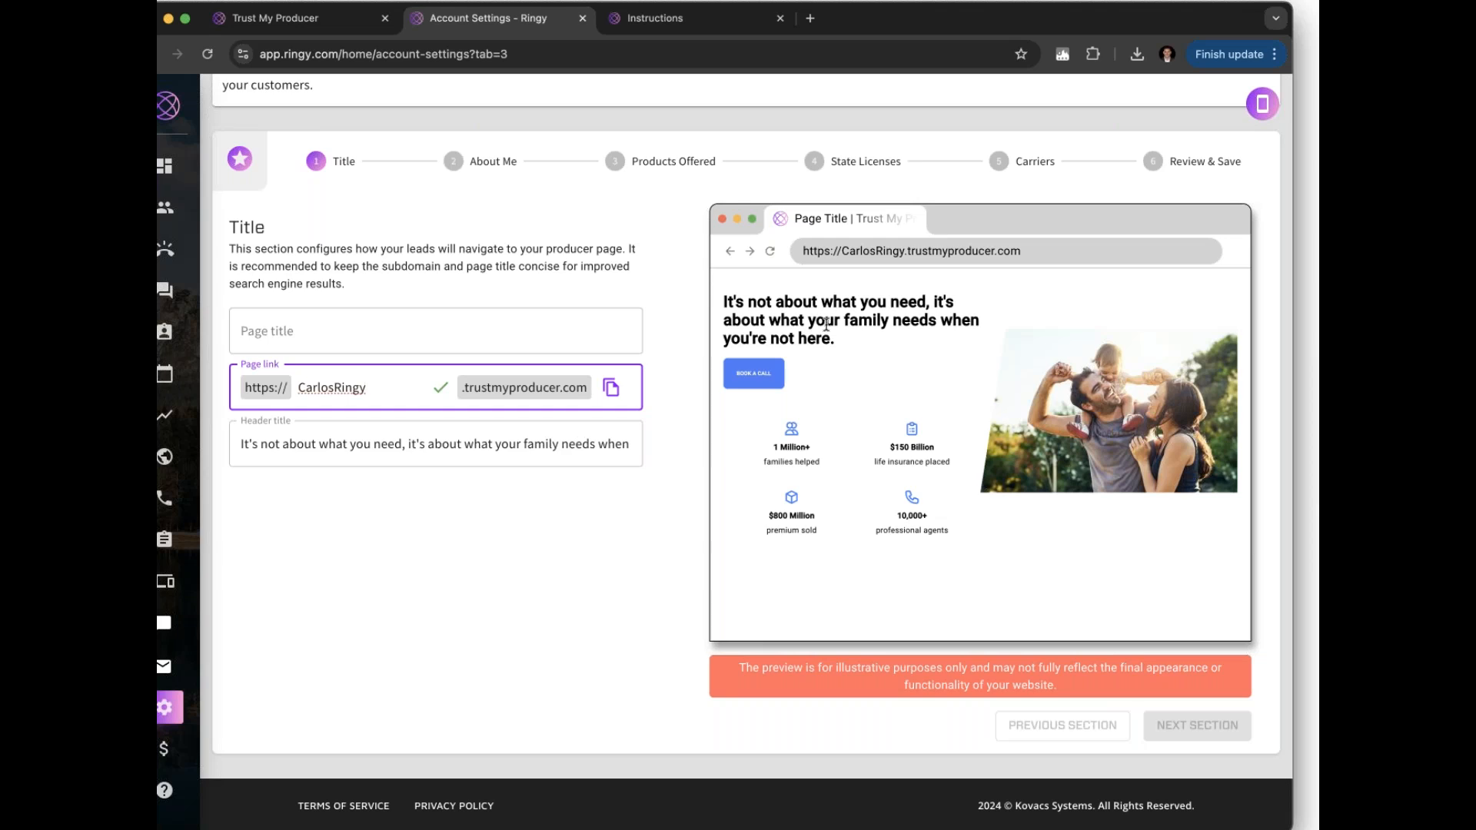
Set the page title to ABC and advance to the About Me step
drag(838, 340, 724, 299)
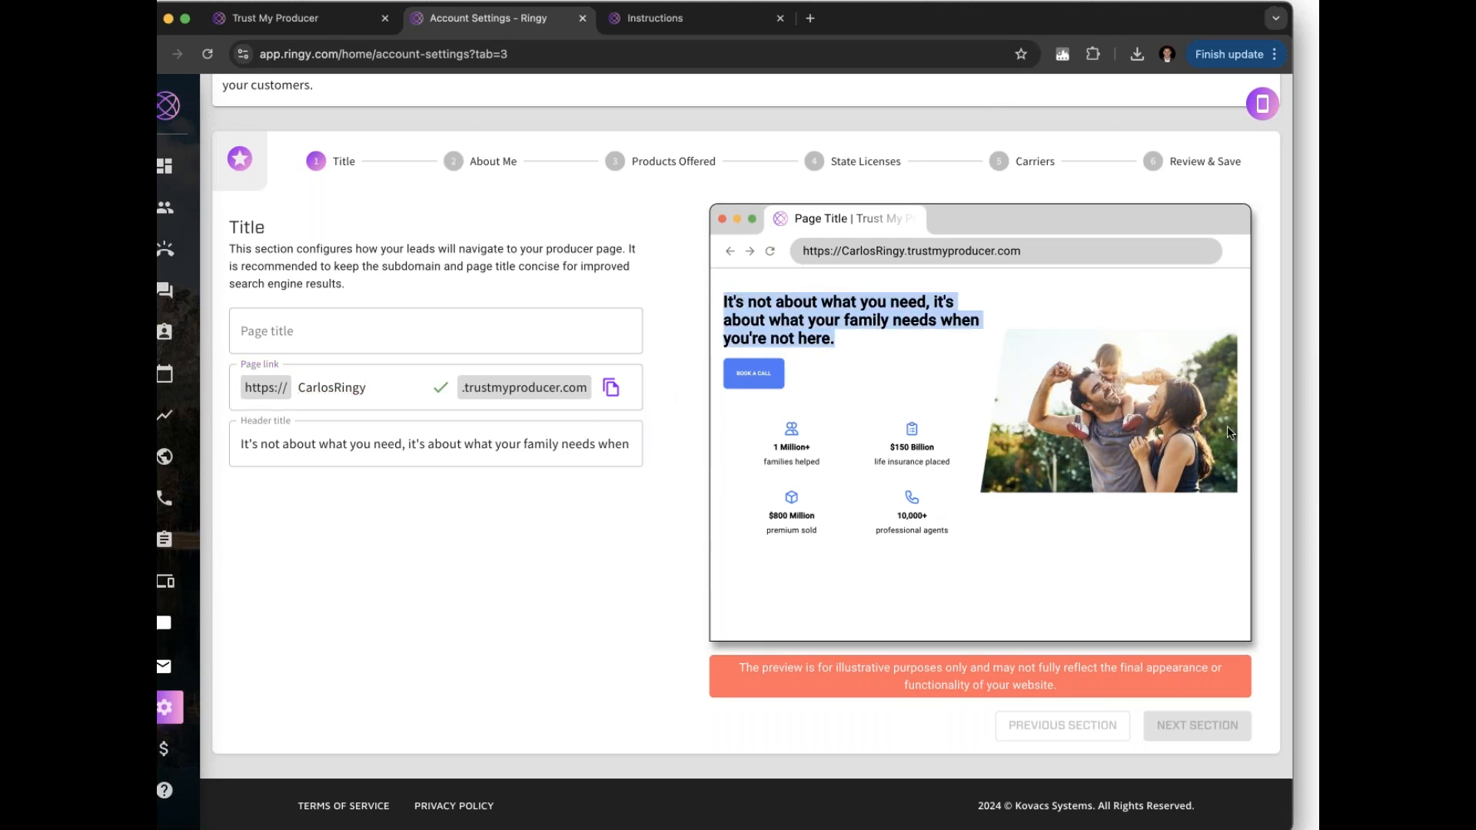
click(357, 338)
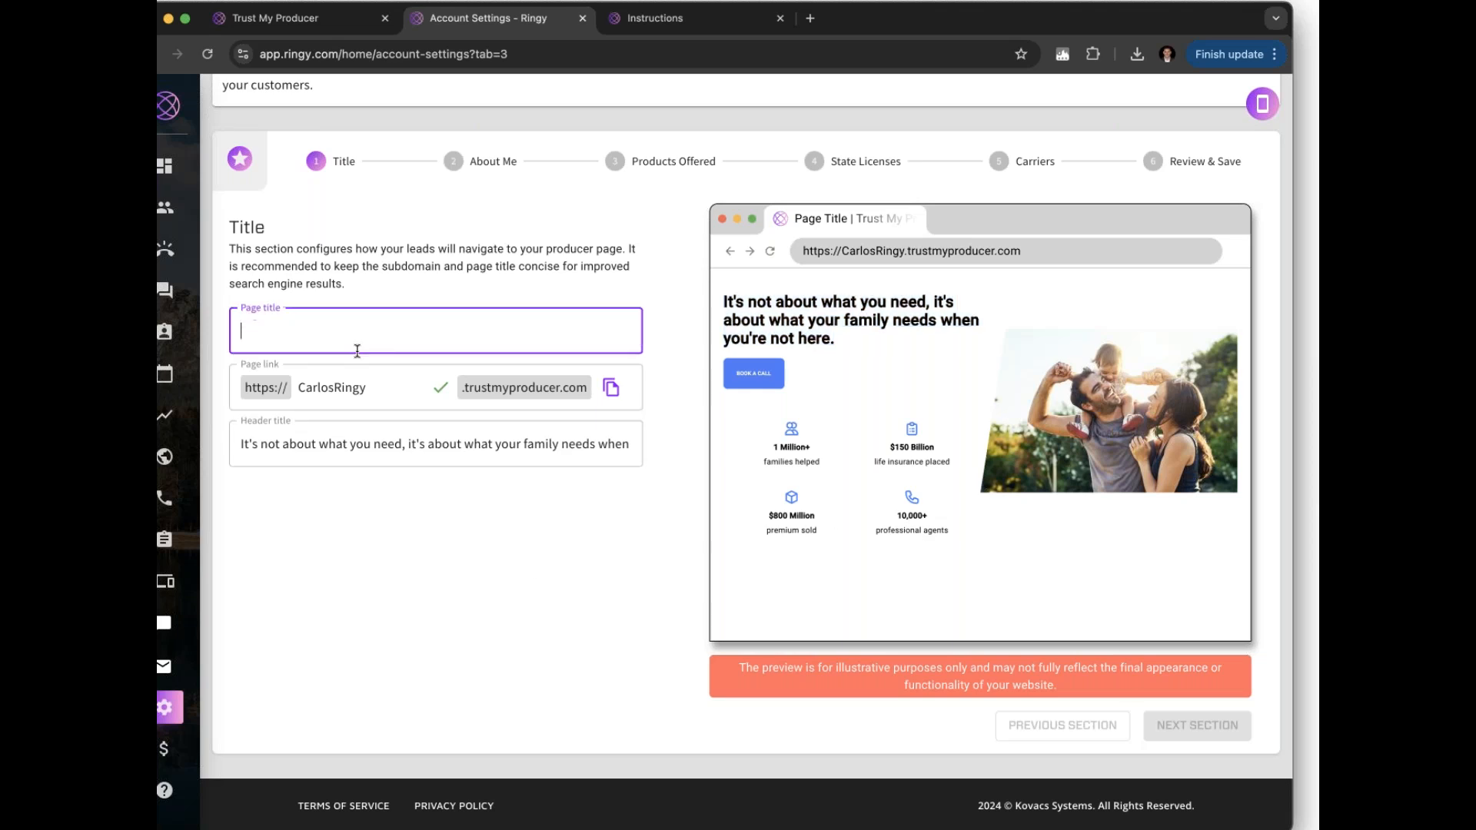
text(ABS)
key(BackSpace)
text(C)
click(1153, 715)
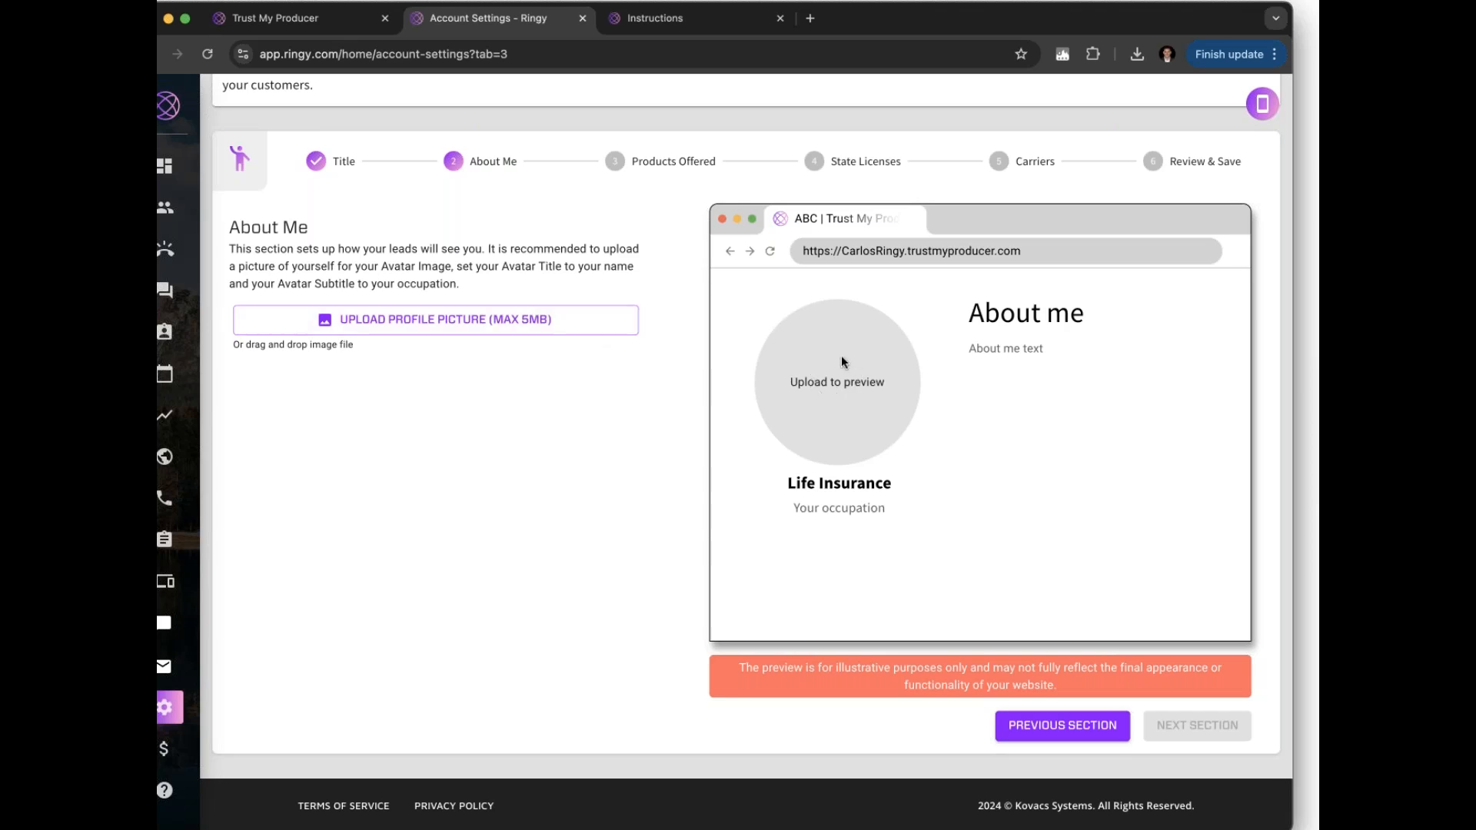
Upload a profile picture for the producer page
click(556, 328)
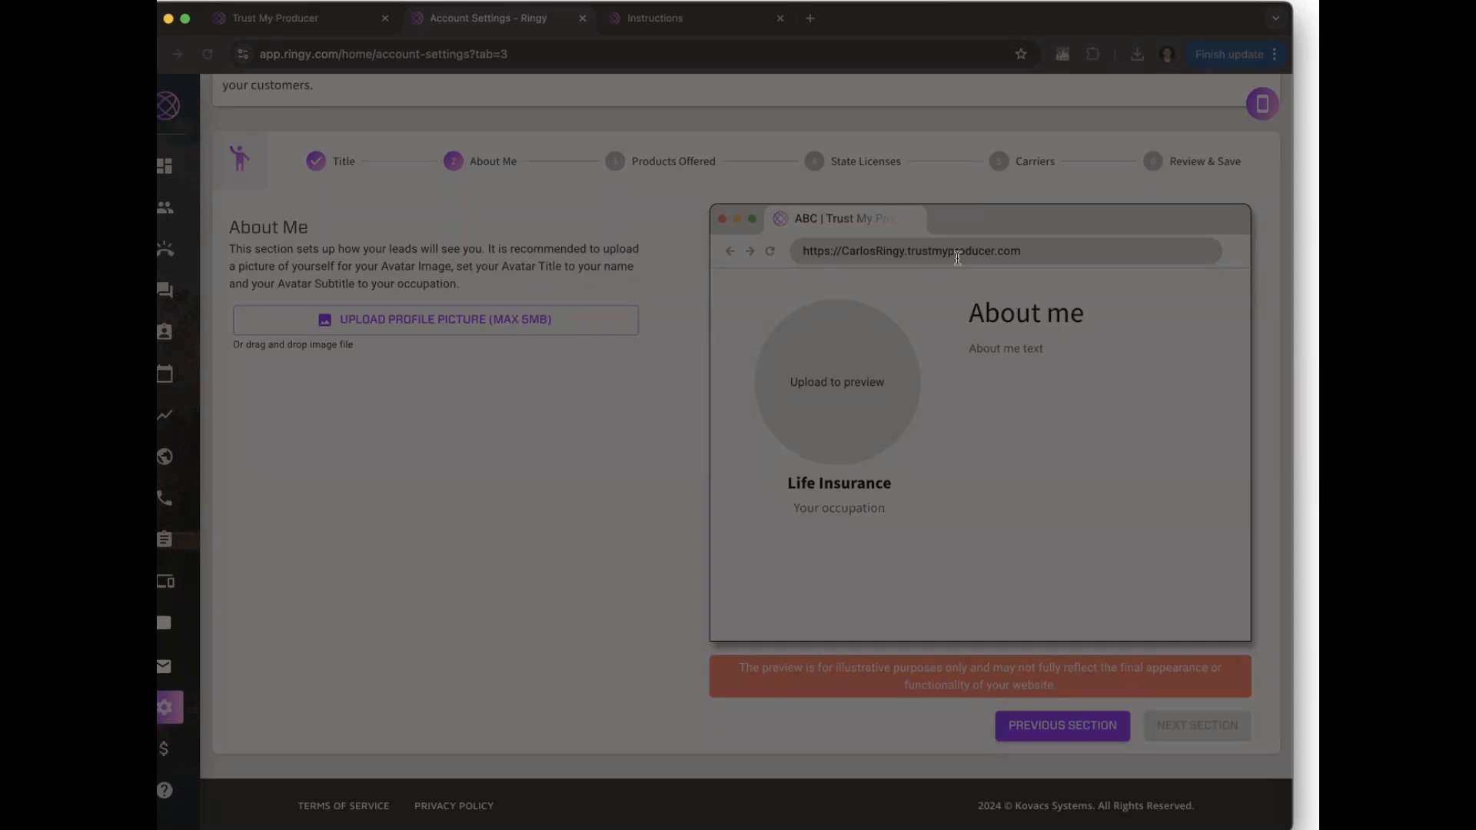
click(1005, 583)
scroll(449, 428, down, 5)
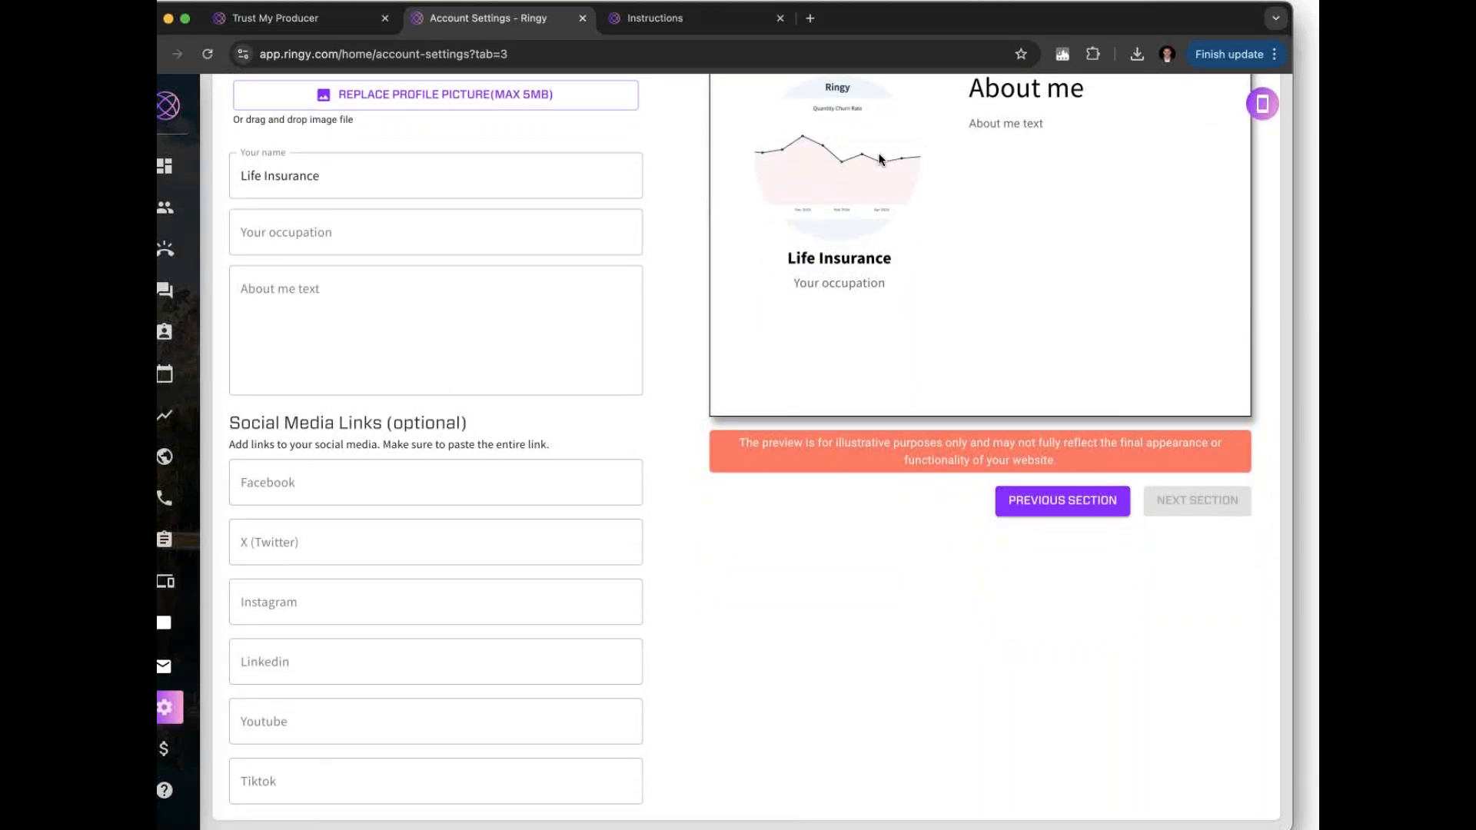
Enter occupation 'Life Insurance Agent' and About me text 'I am here to help'
click(444, 220)
text(Life Insurance AGent)
key(BackSpace)
key(BackSpace)
key(BackSpace)
key(BackSpace)
text(gent)
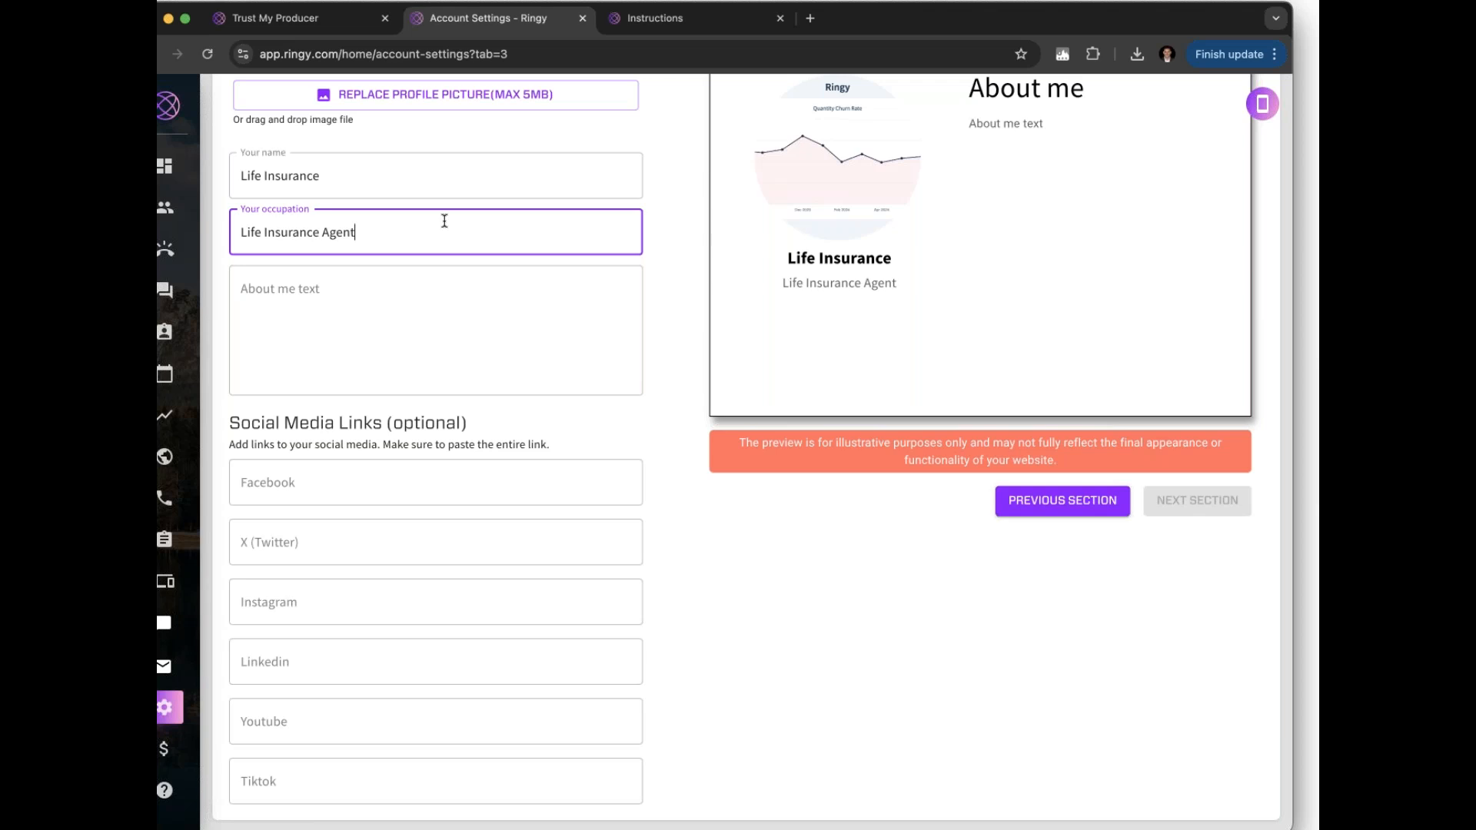
click(428, 299)
text(I am here to help)
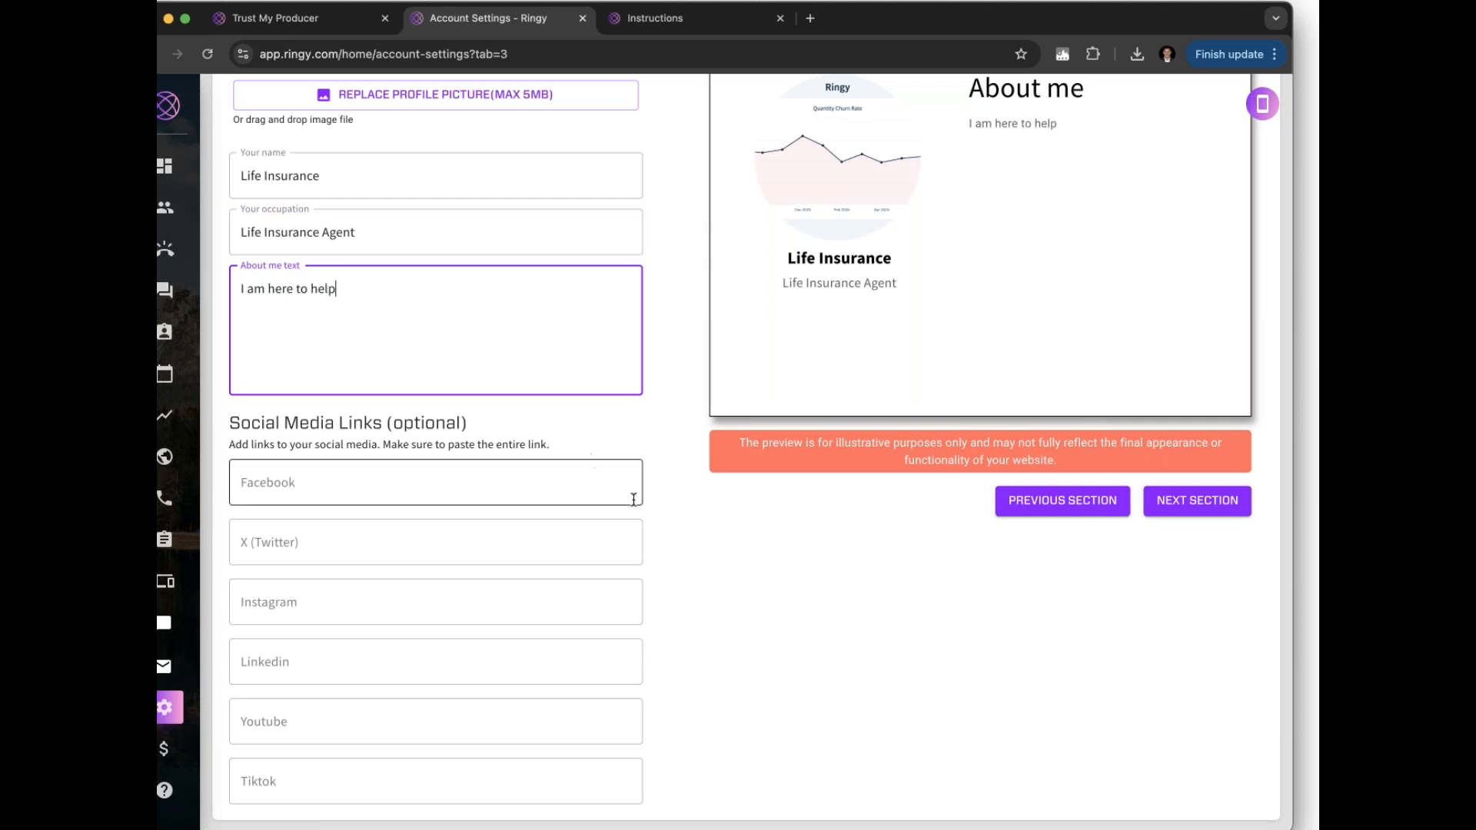
click(670, 511)
scroll(668, 504, down, 2)
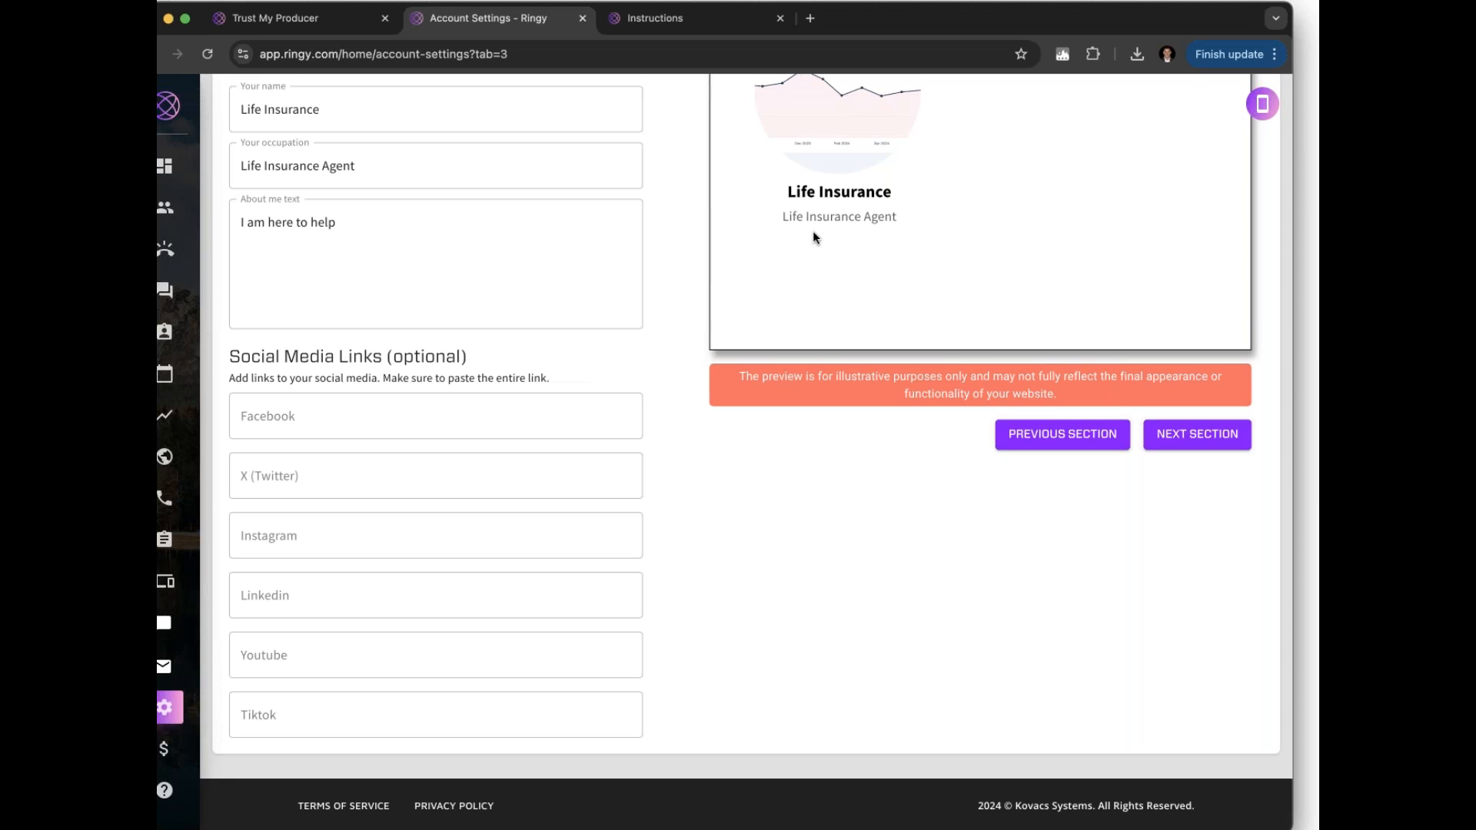
Scroll back up and continue past About Me to the Products Offered step
scroll(1162, 484, up, 2)
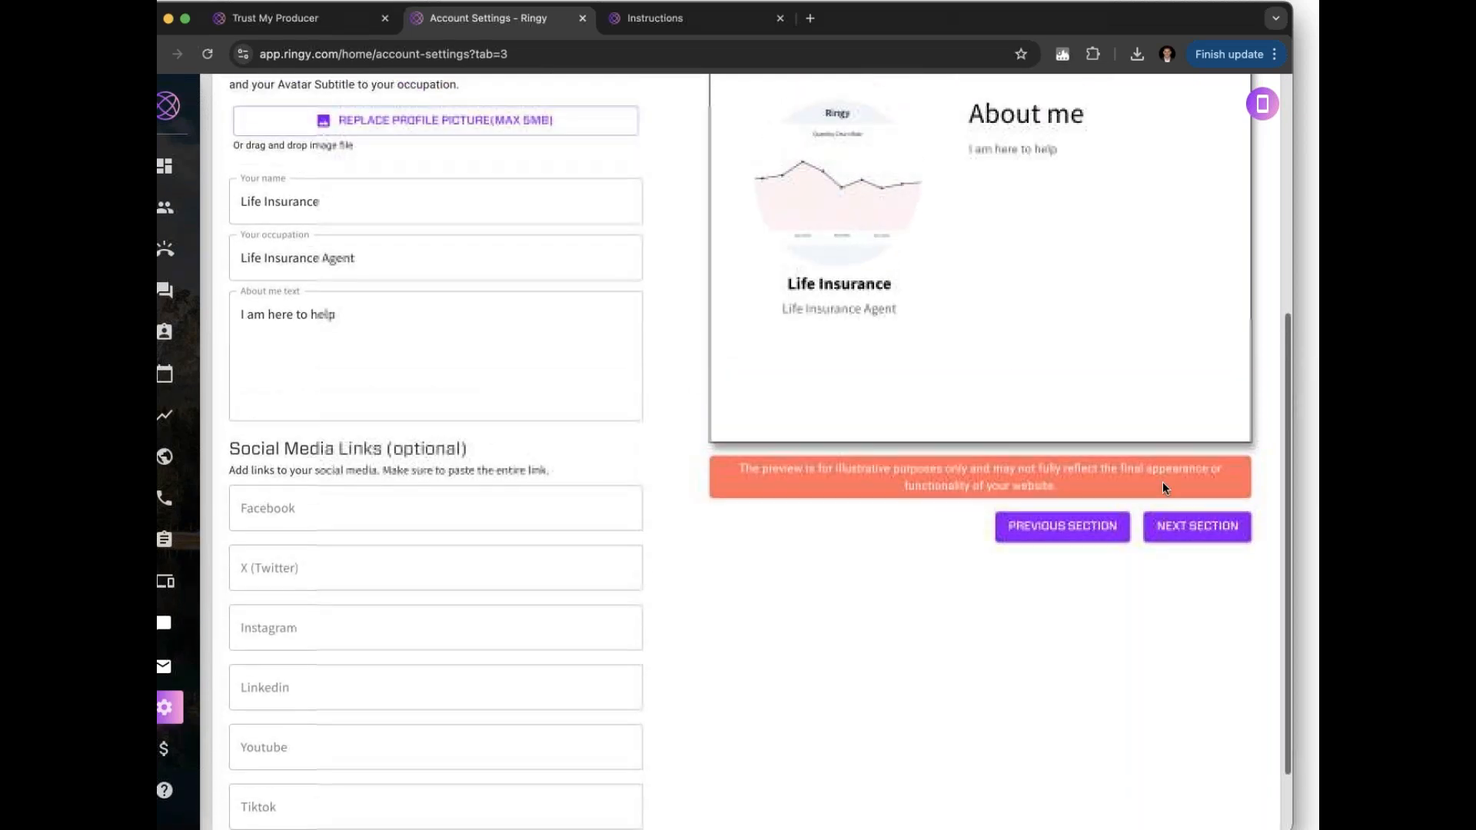
click(1176, 527)
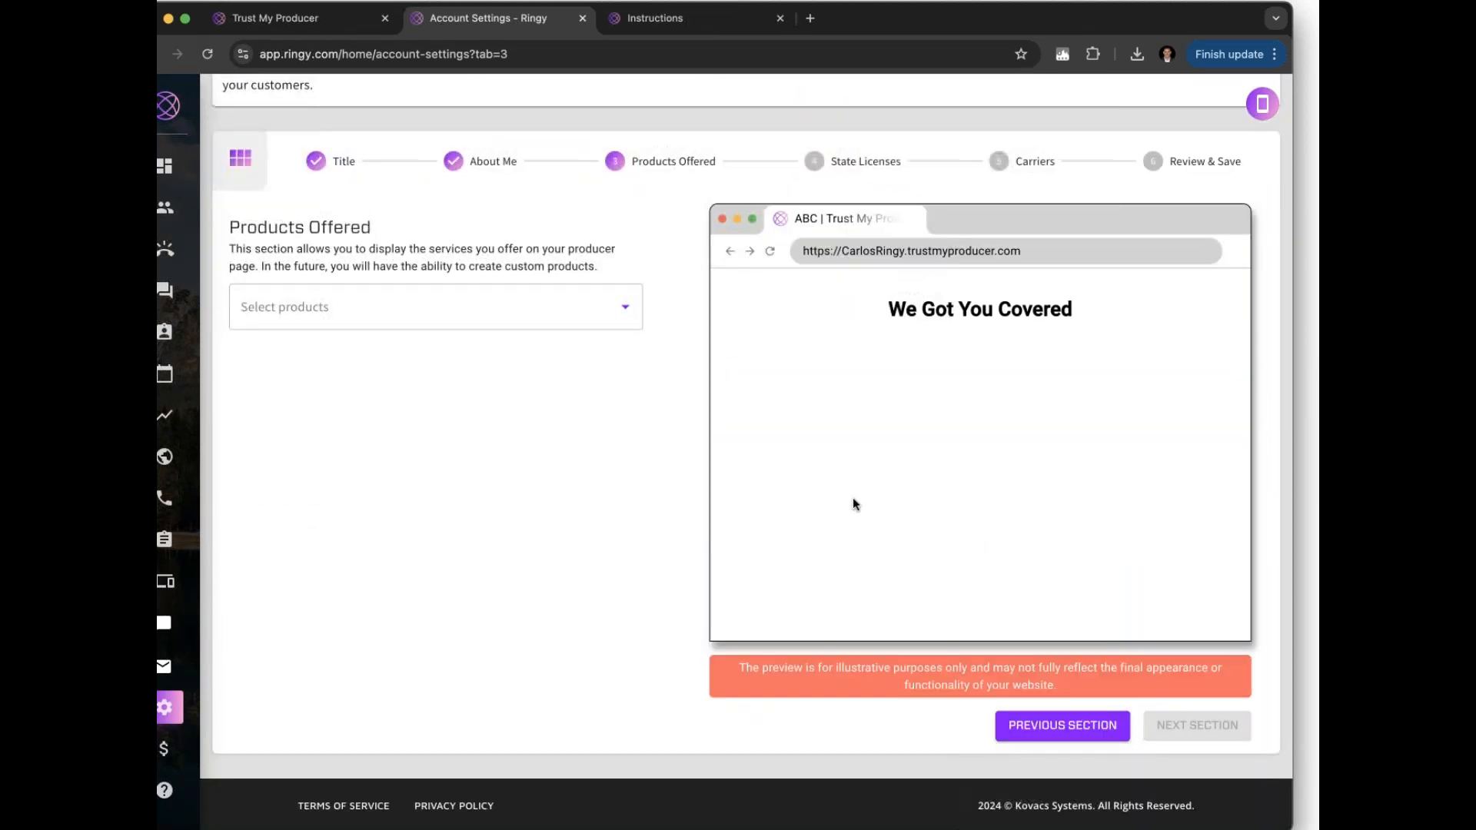
Select Mortgage Protection, Final Expense, Indexed Universal Life and Affordable Health Insurance as offered products
click(582, 318)
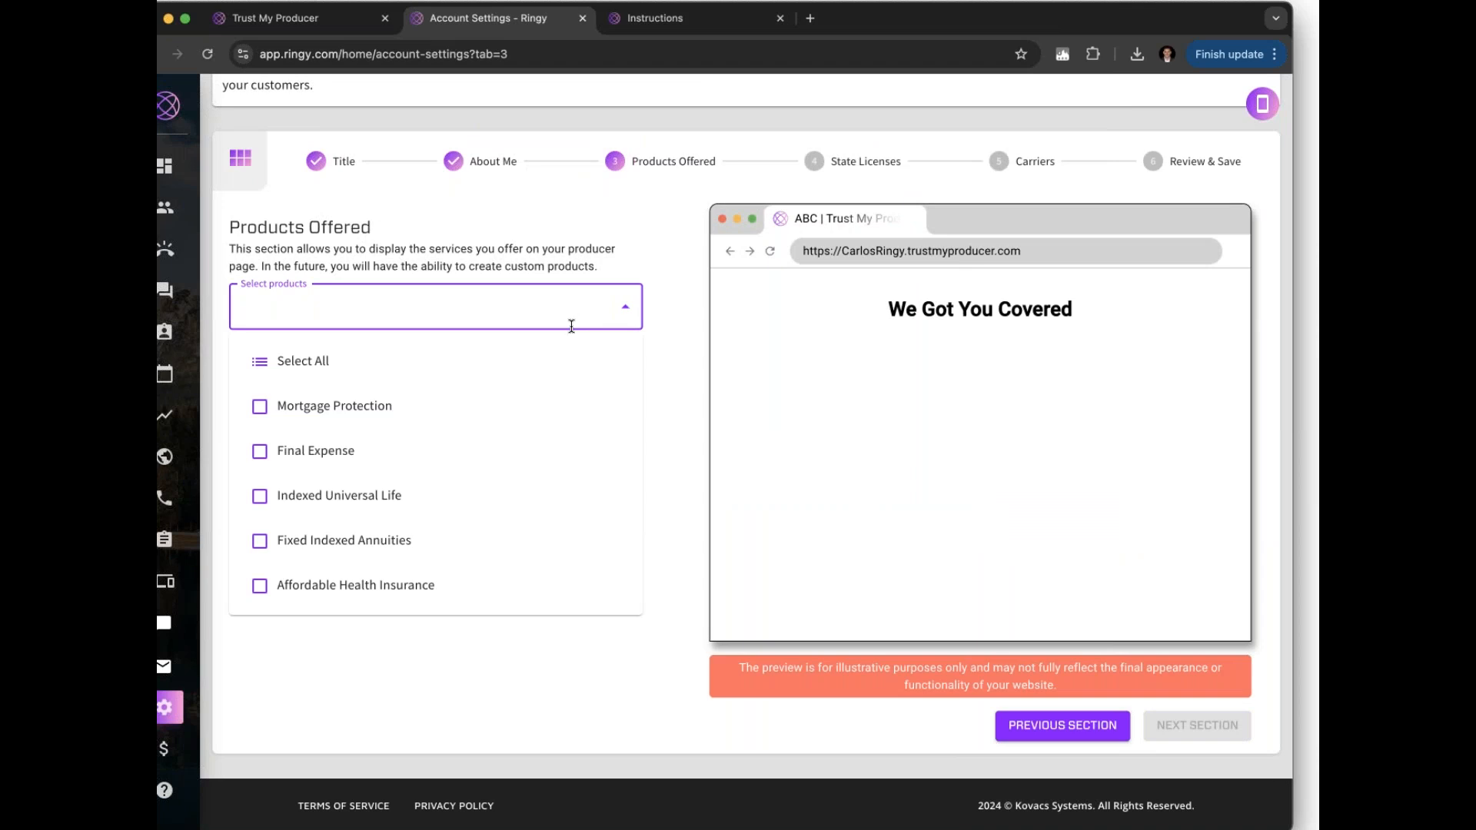
click(364, 409)
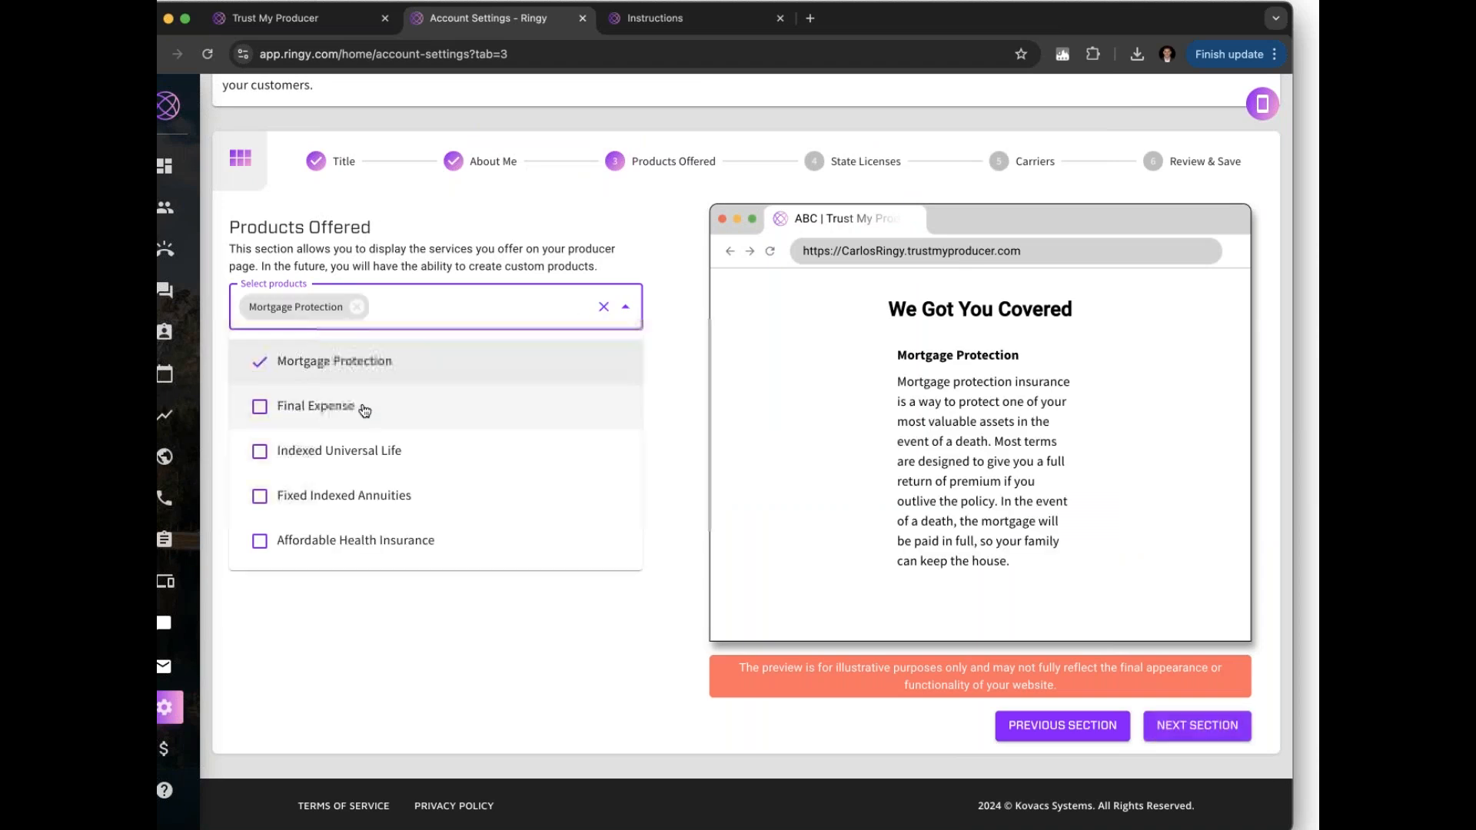
click(331, 407)
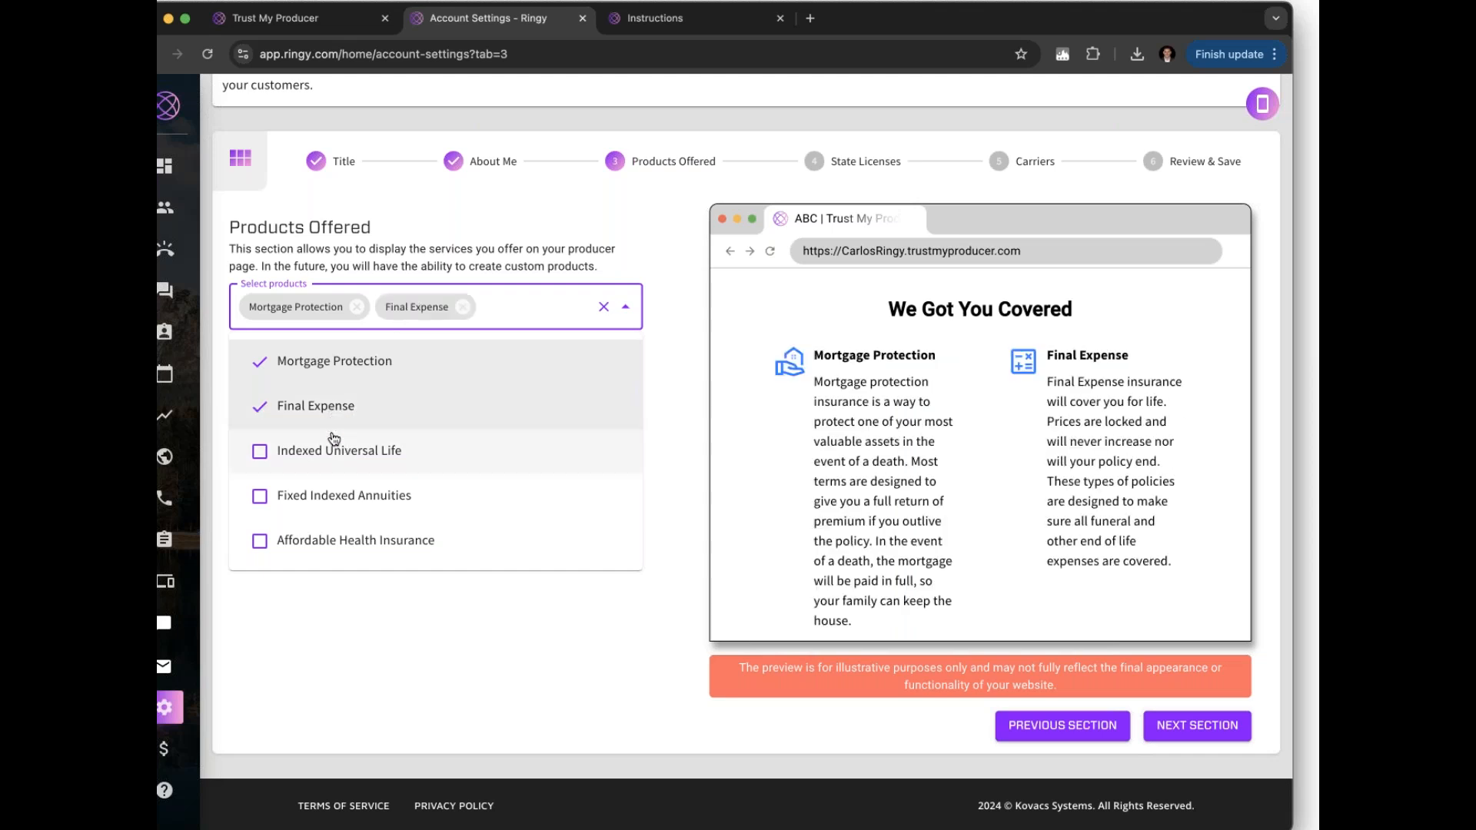
click(334, 442)
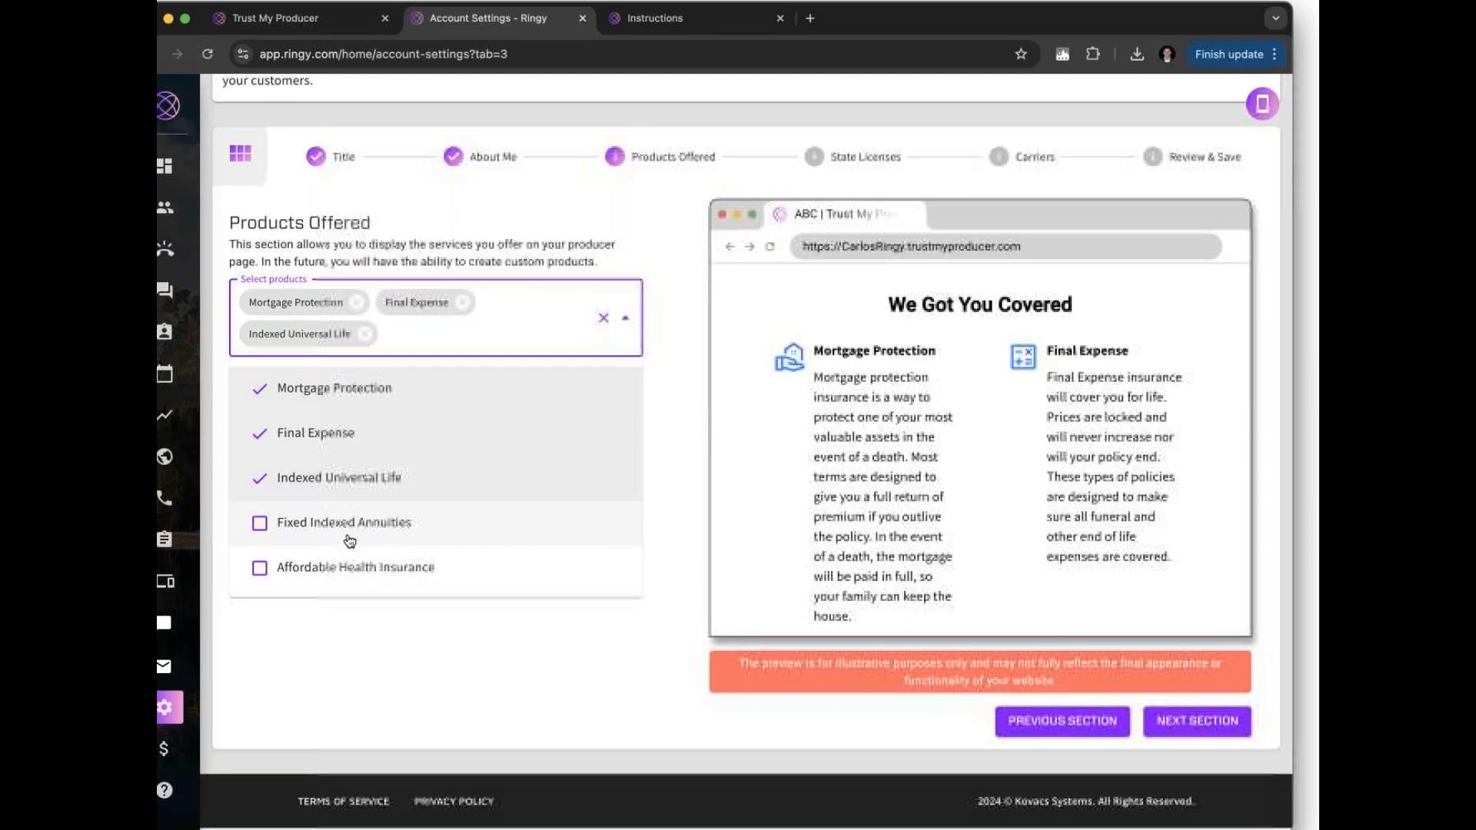
click(352, 569)
Scroll through the page preview, then continue to the State Licenses step
scroll(799, 418, down, 3)
scroll(883, 405, down, 2)
scroll(884, 406, up, 5)
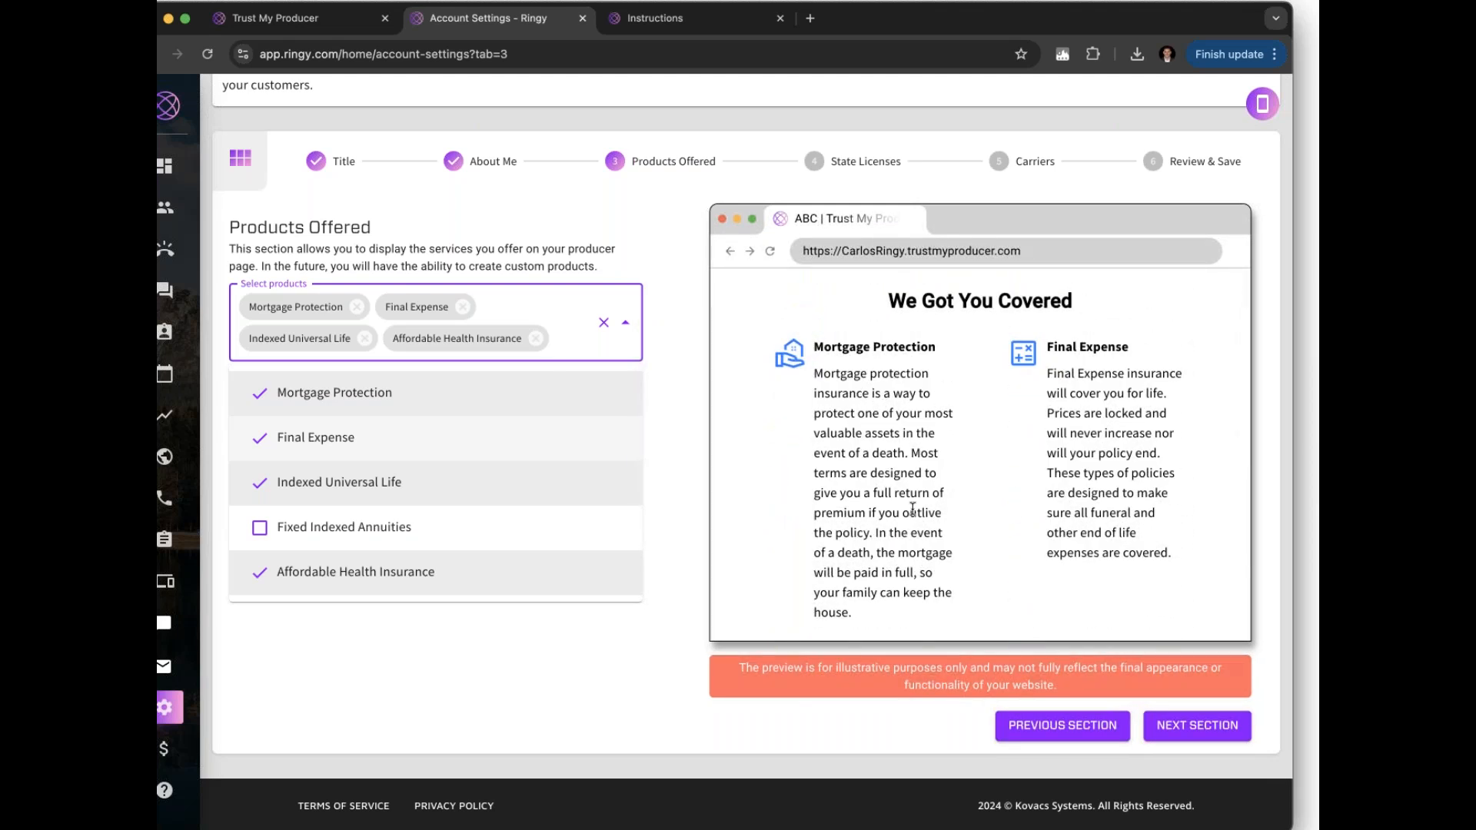
scroll(913, 508, down, 8)
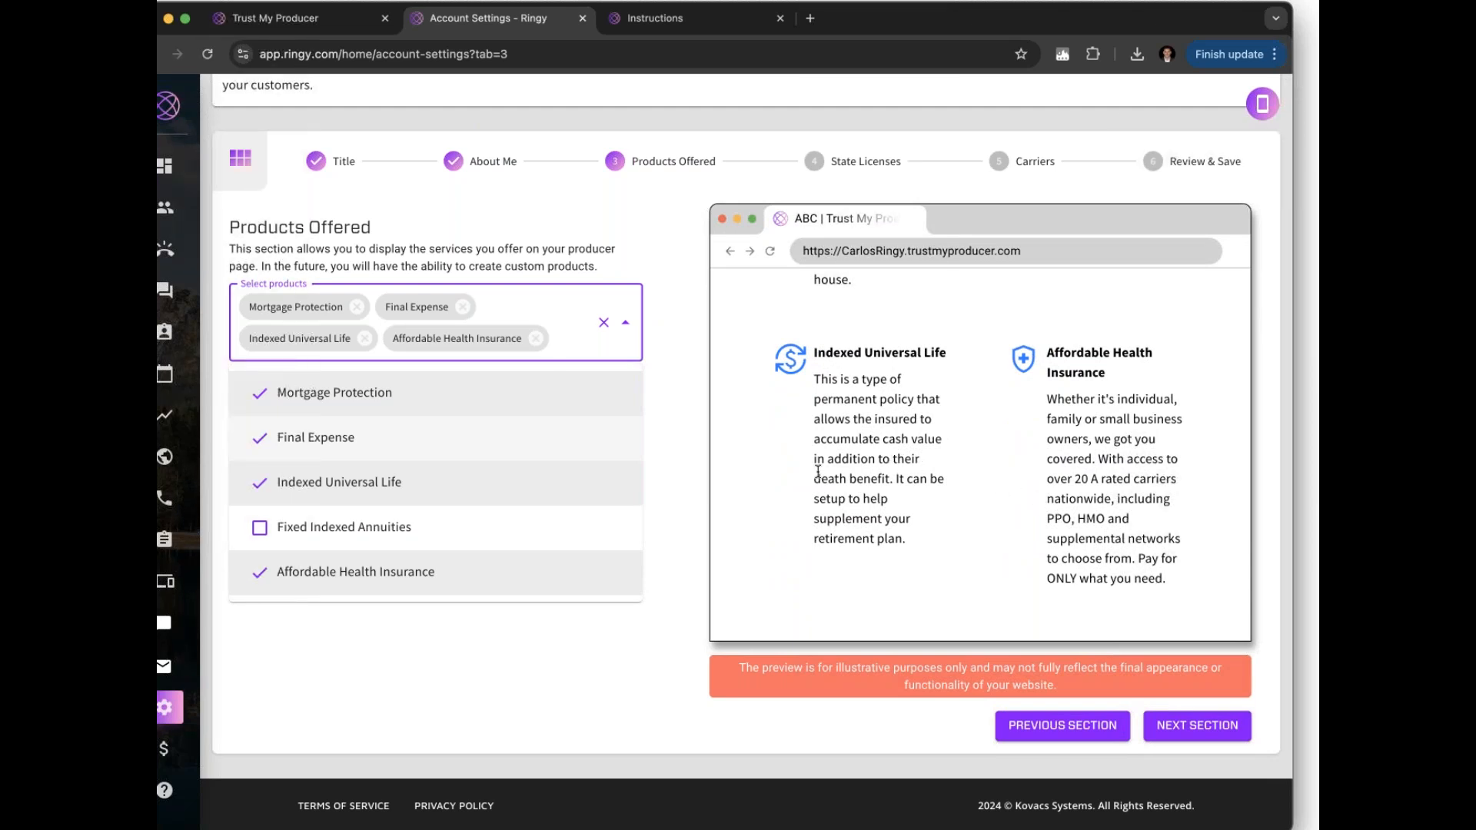
click(1205, 722)
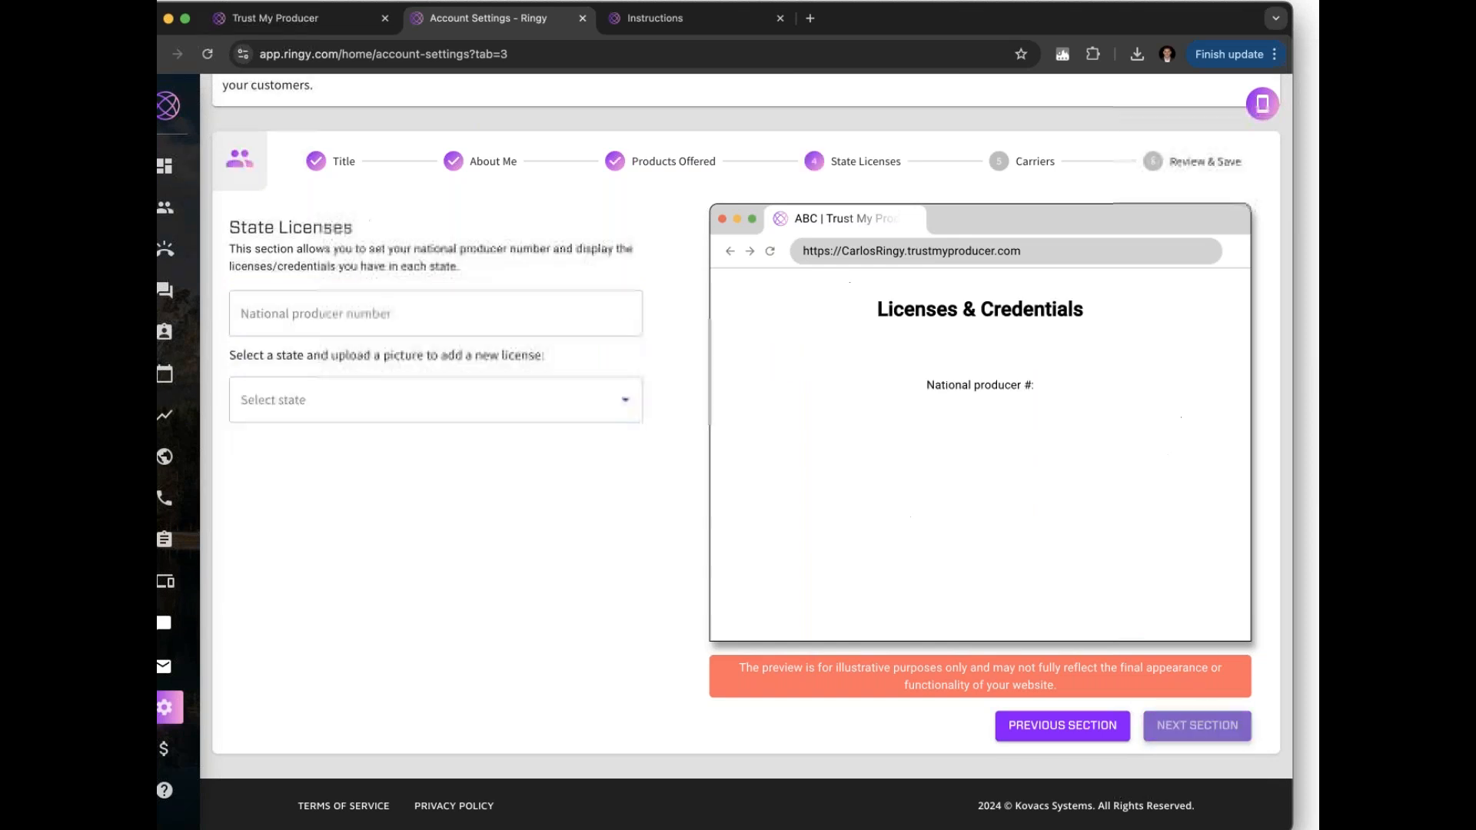
Enter the national producer number and set the license state to Alaska
click(554, 321)
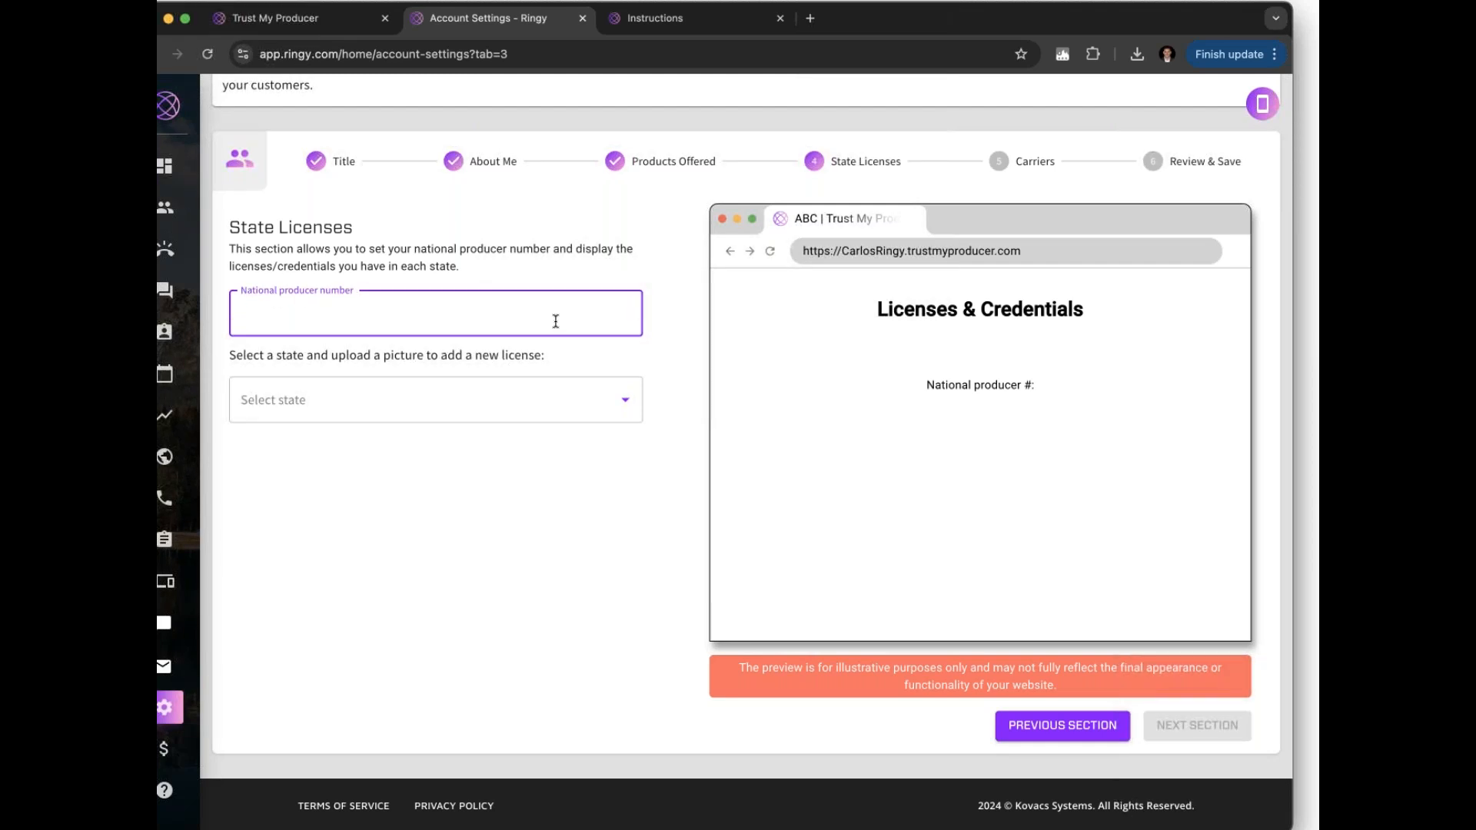
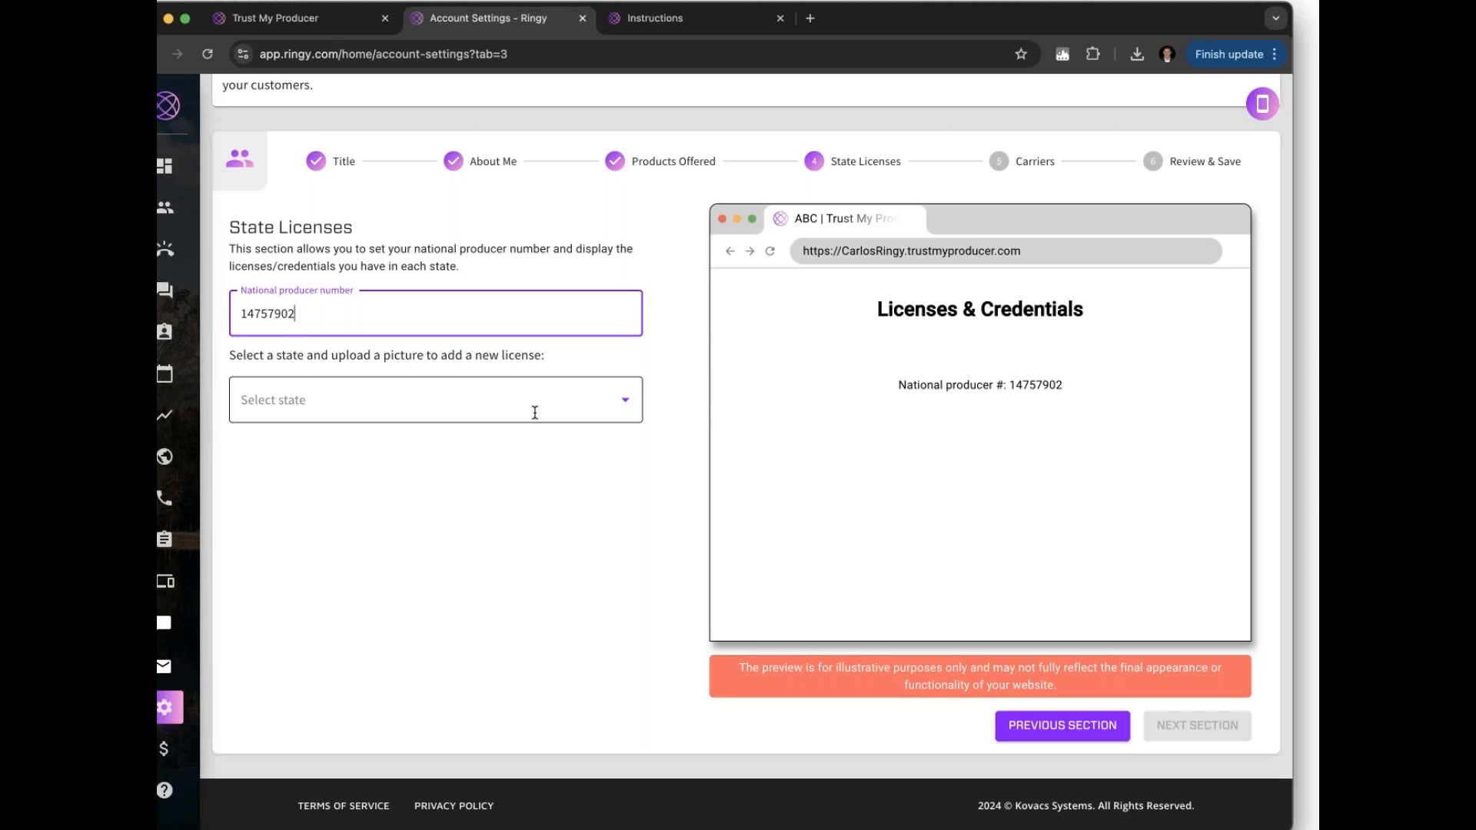
click(535, 413)
click(484, 446)
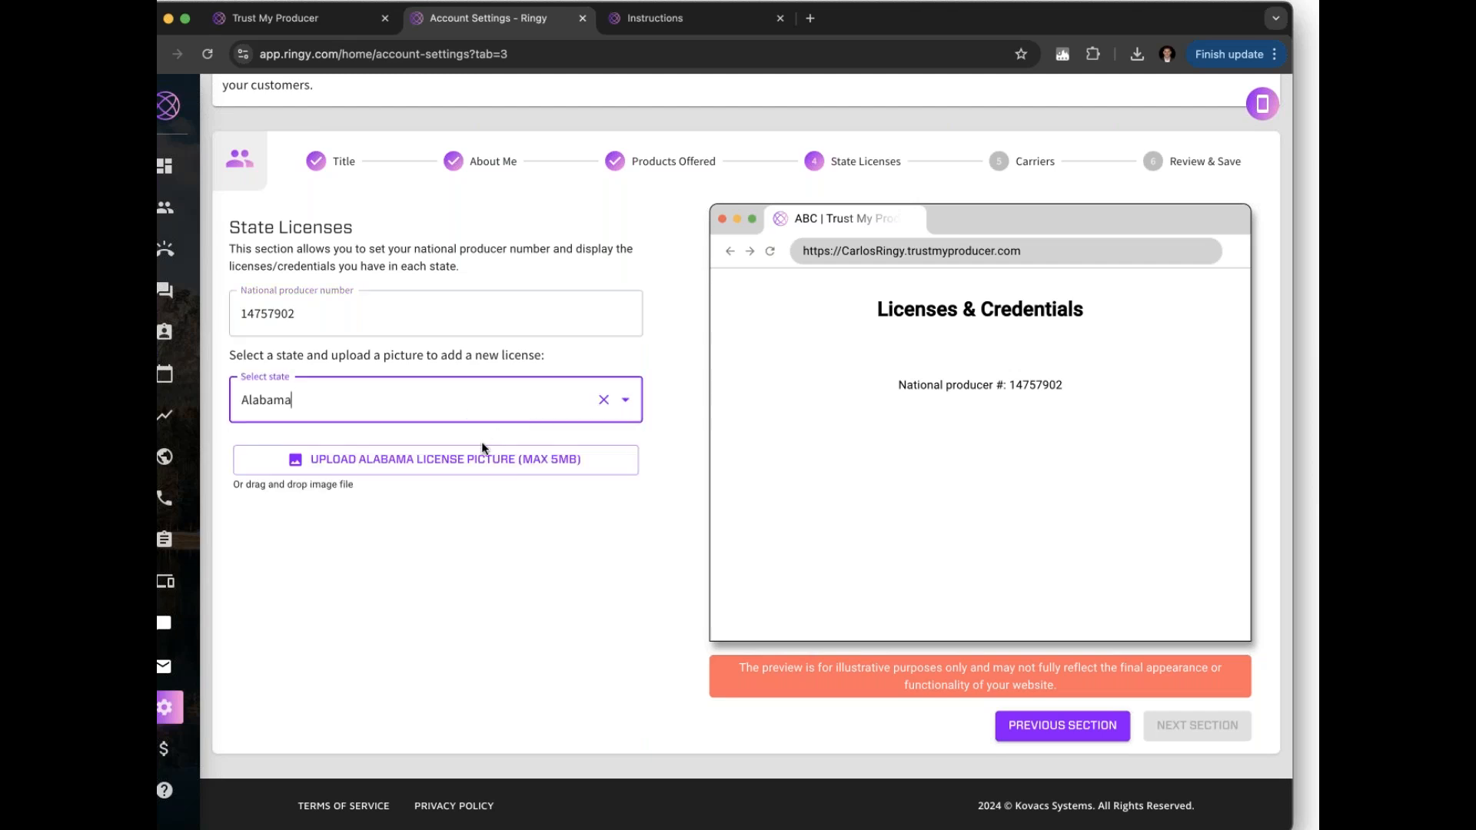
click(468, 412)
click(425, 503)
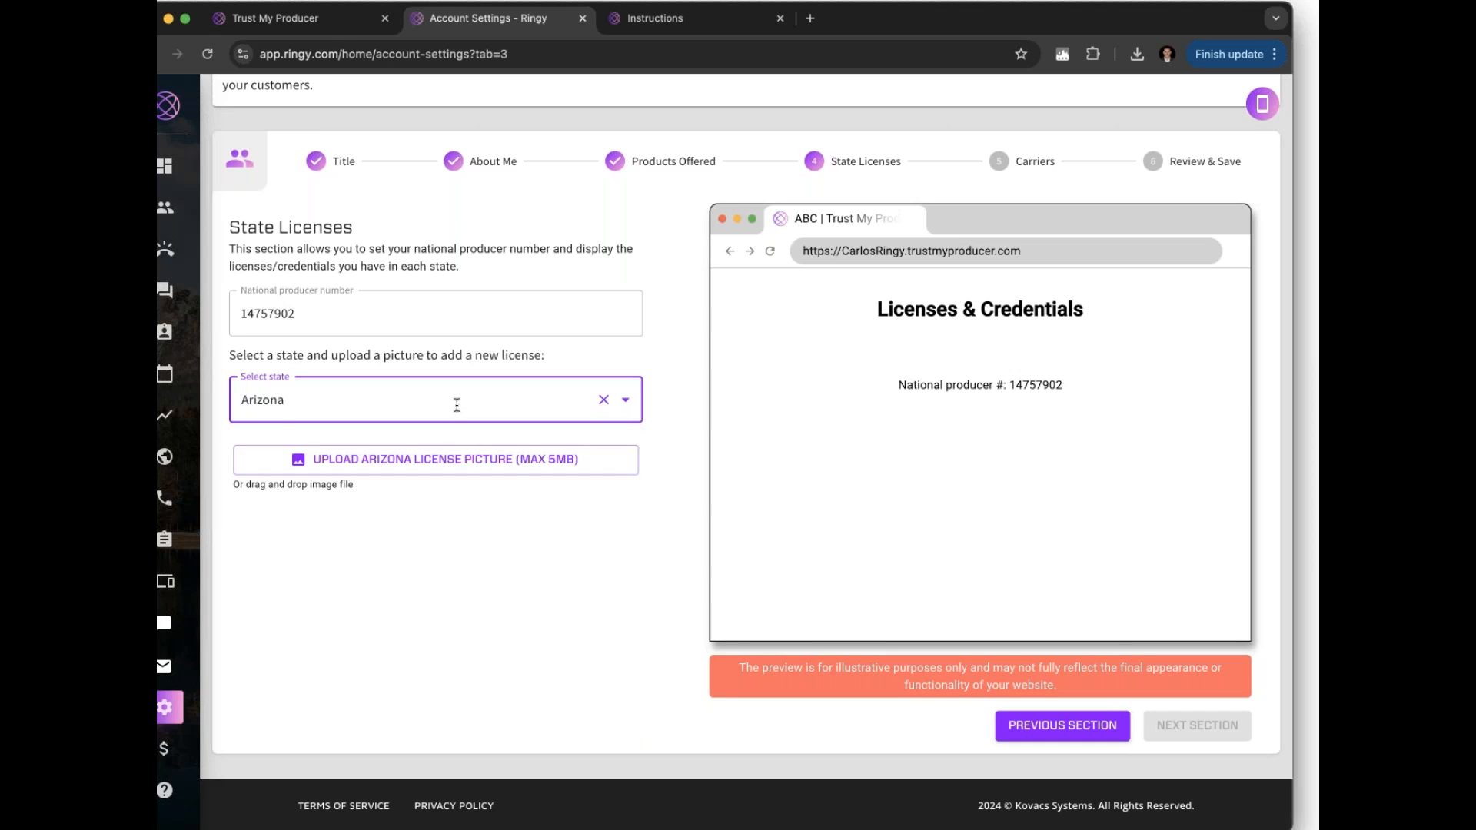
click(457, 405)
click(435, 470)
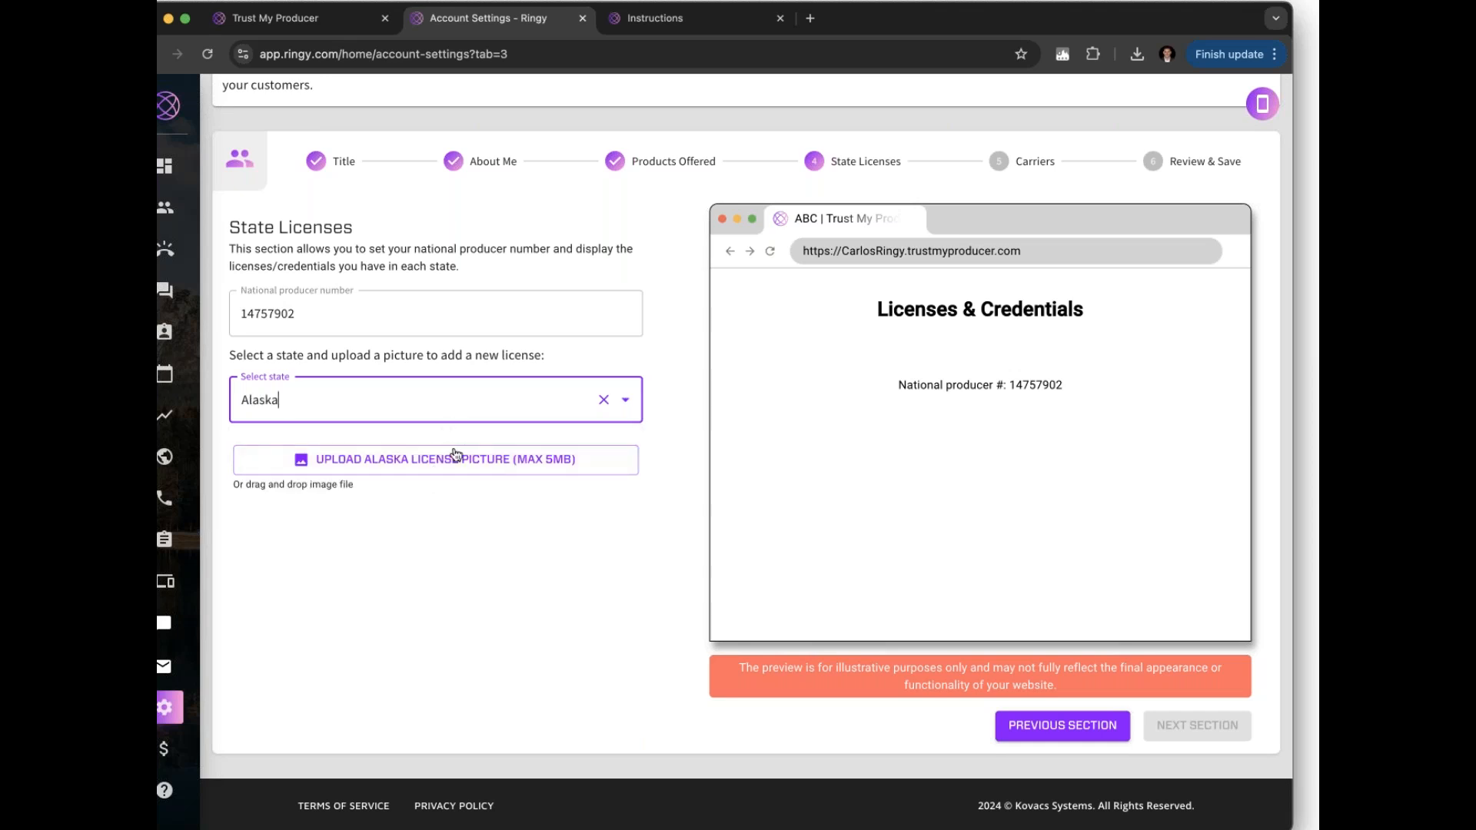
Upload the Alaska license picture, then step forward to Carriers and back to Products Offered
click(473, 469)
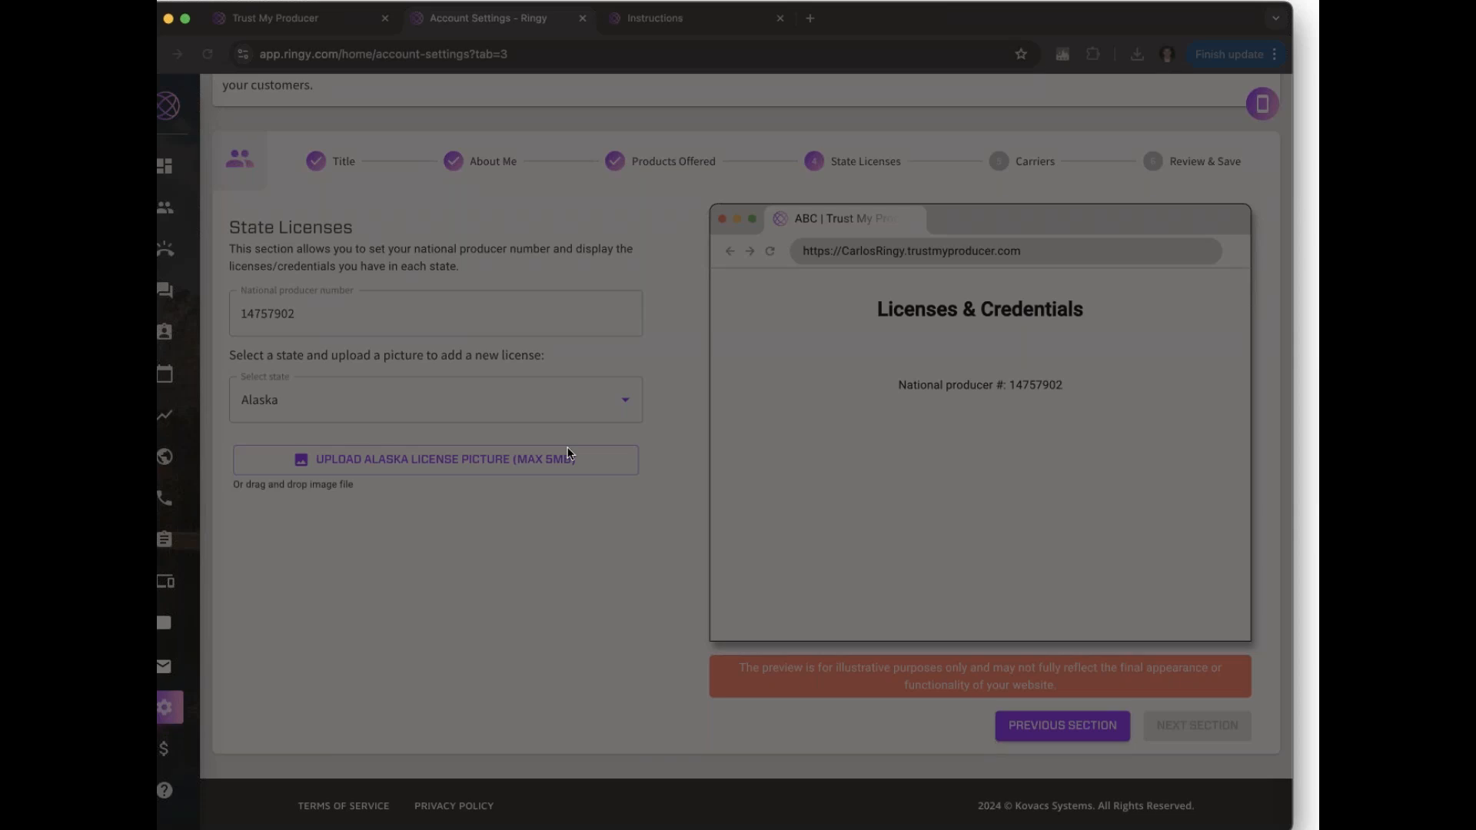
click(969, 588)
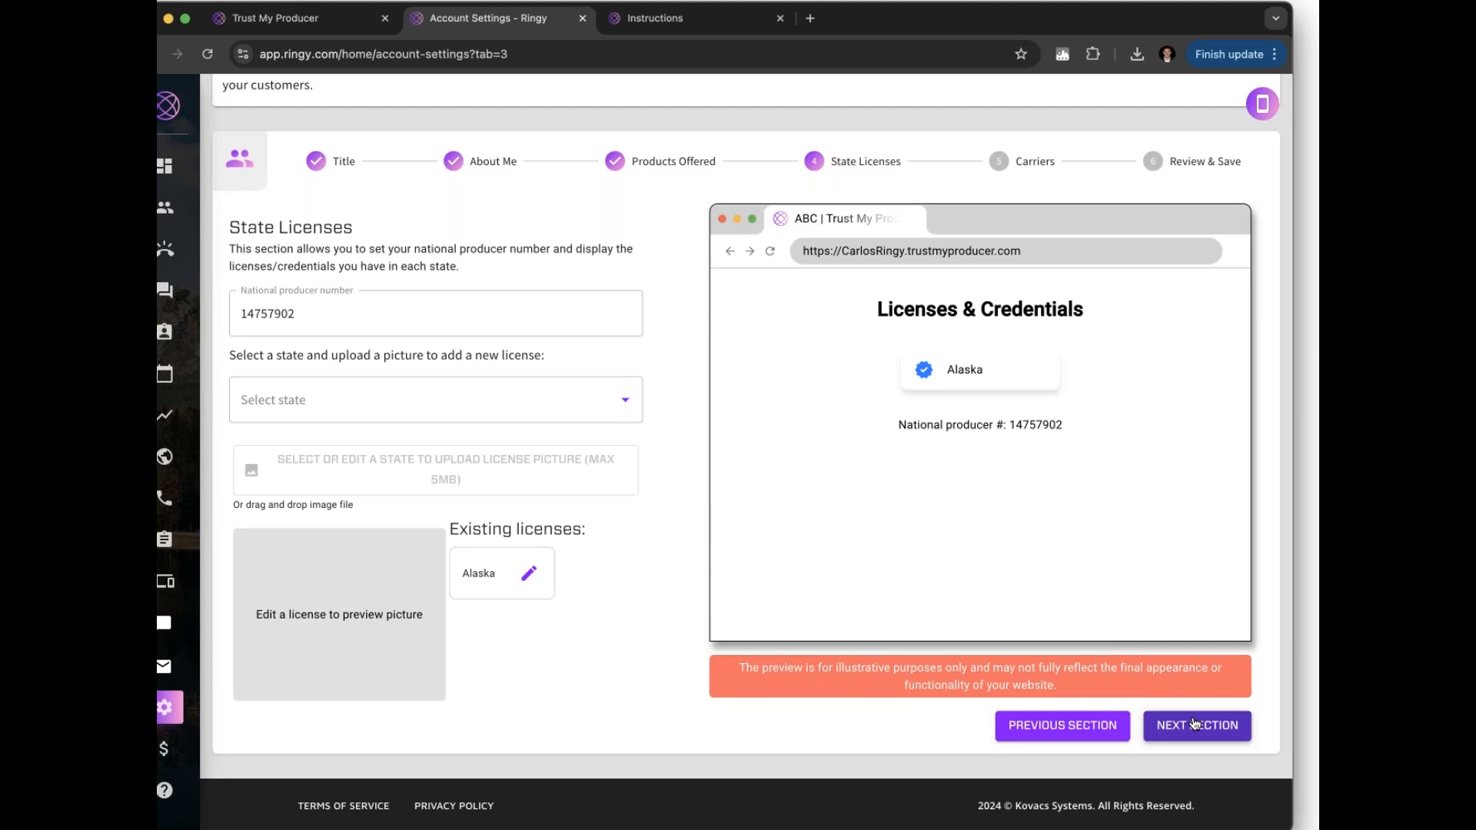
click(1196, 723)
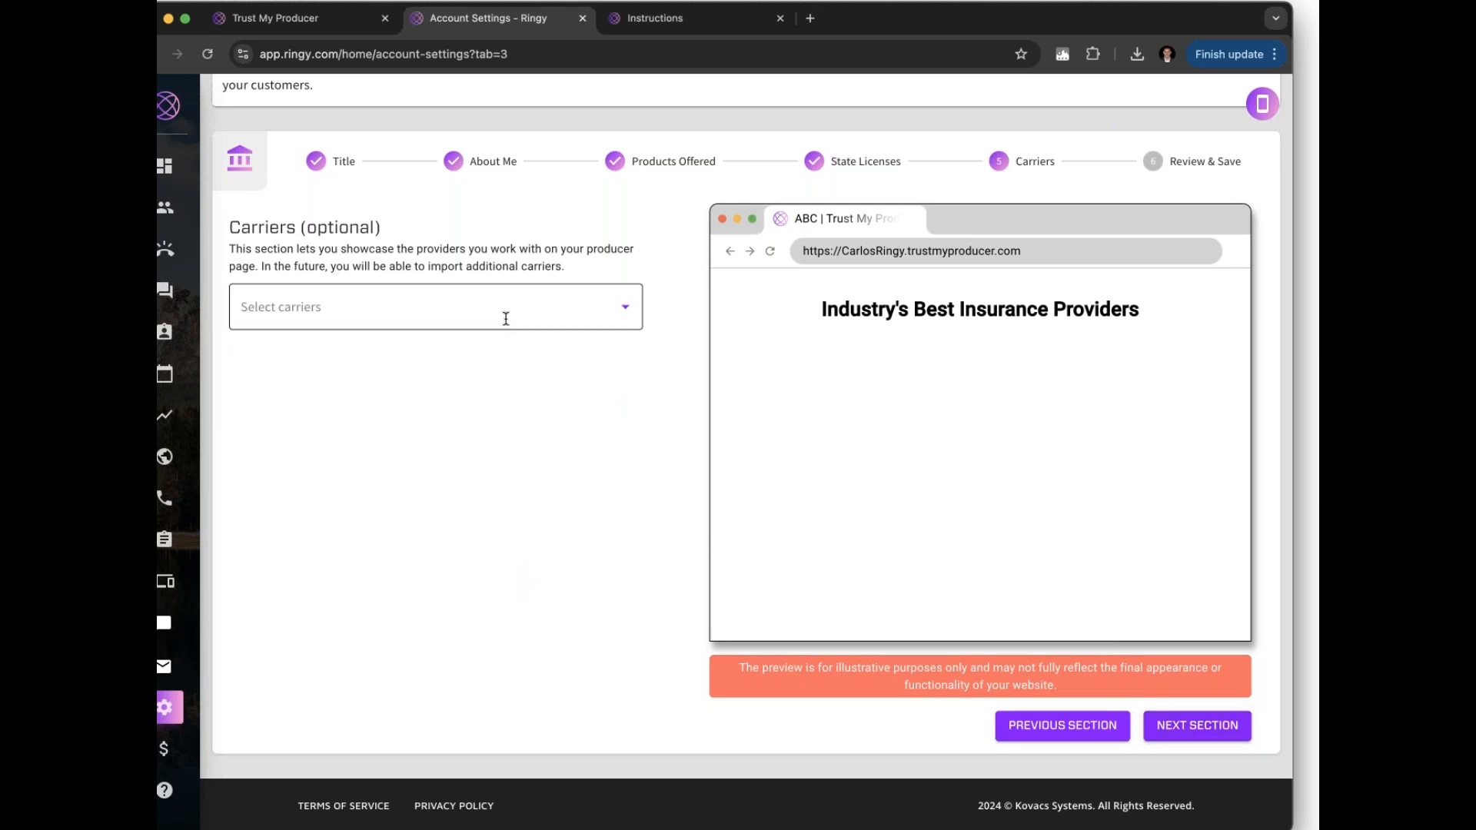
click(1101, 730)
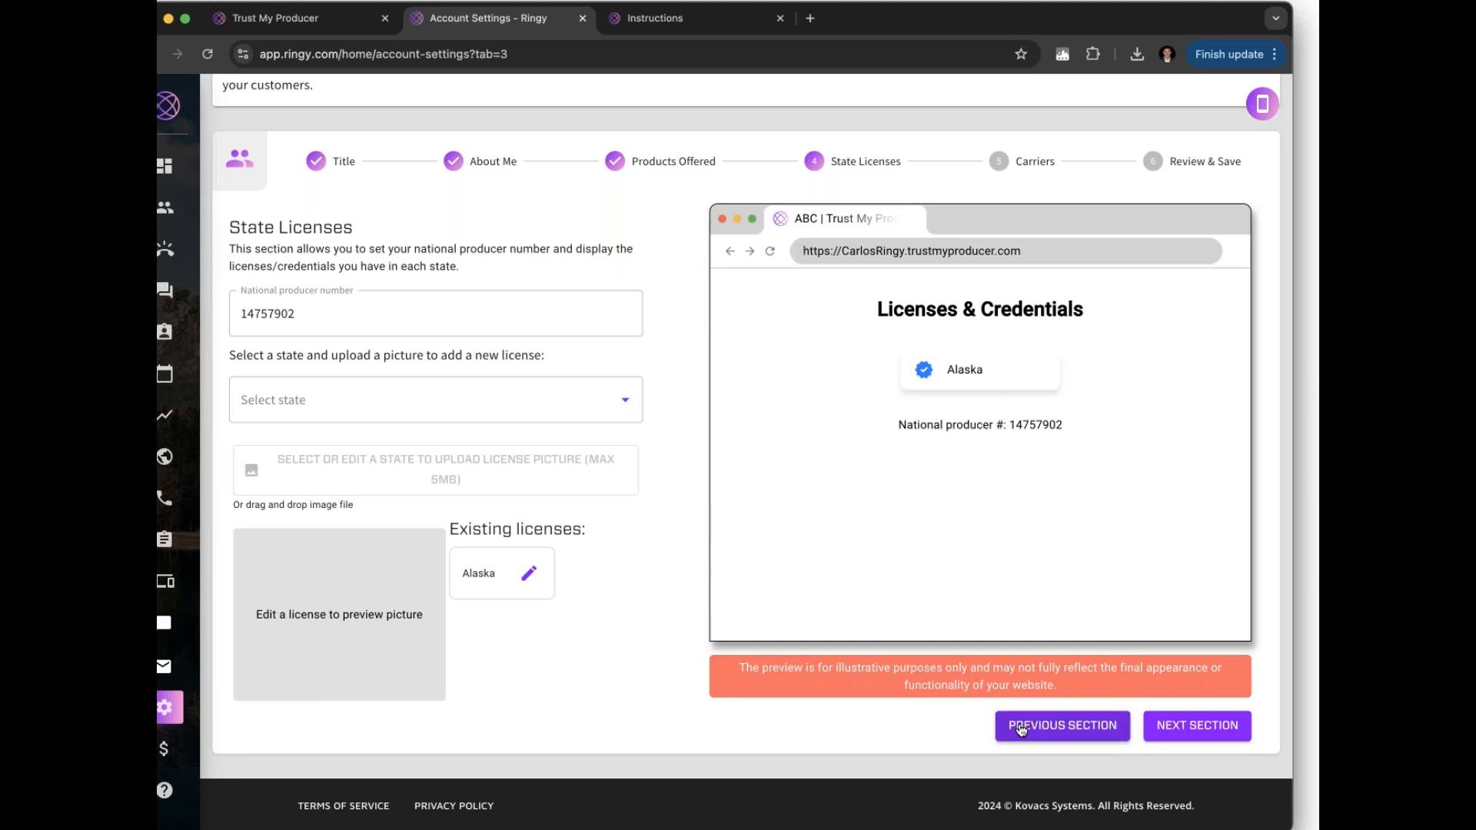
click(1091, 725)
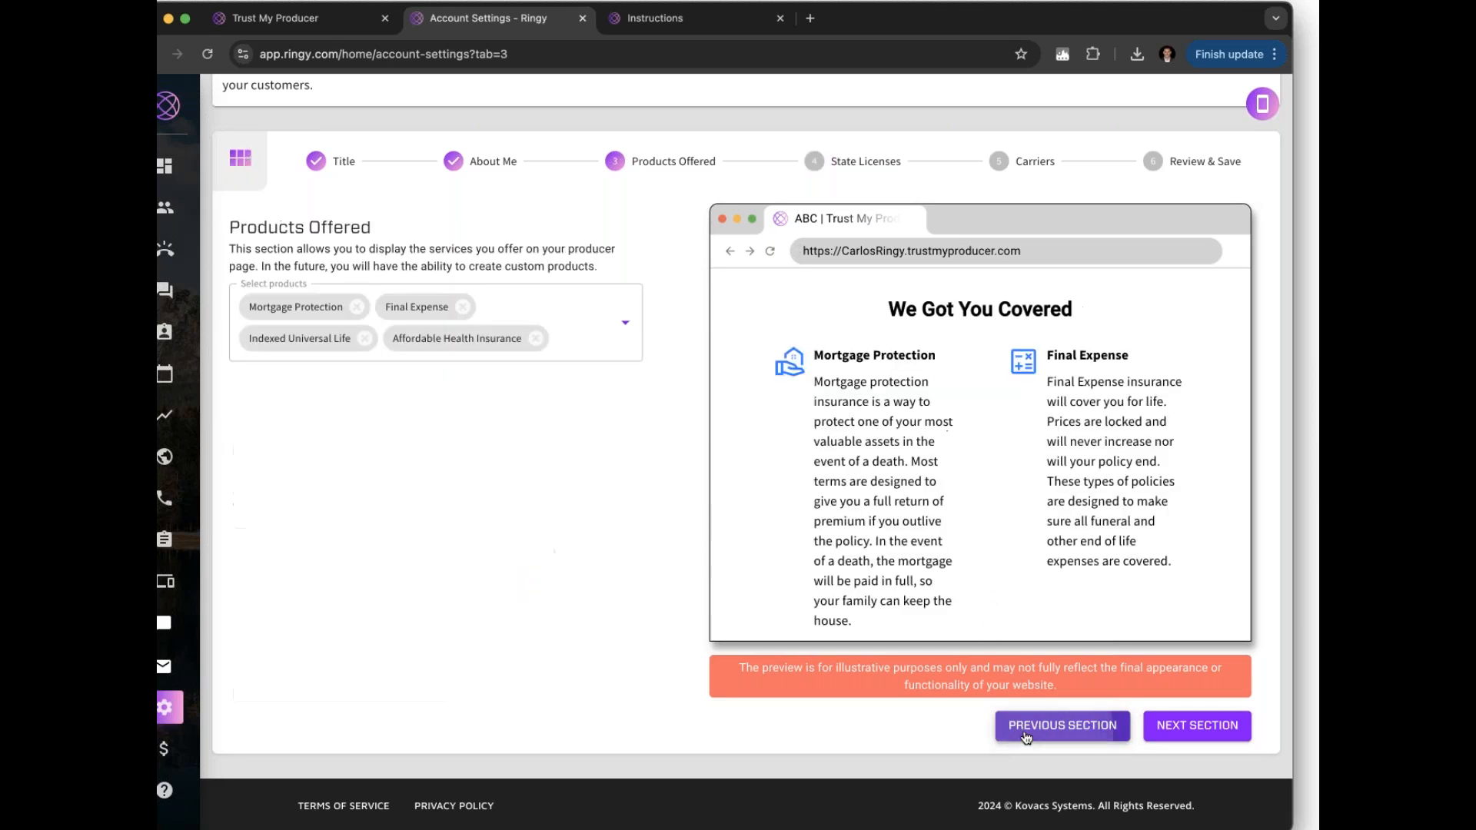
Open the Select products dropdown to review the four checked products
click(624, 323)
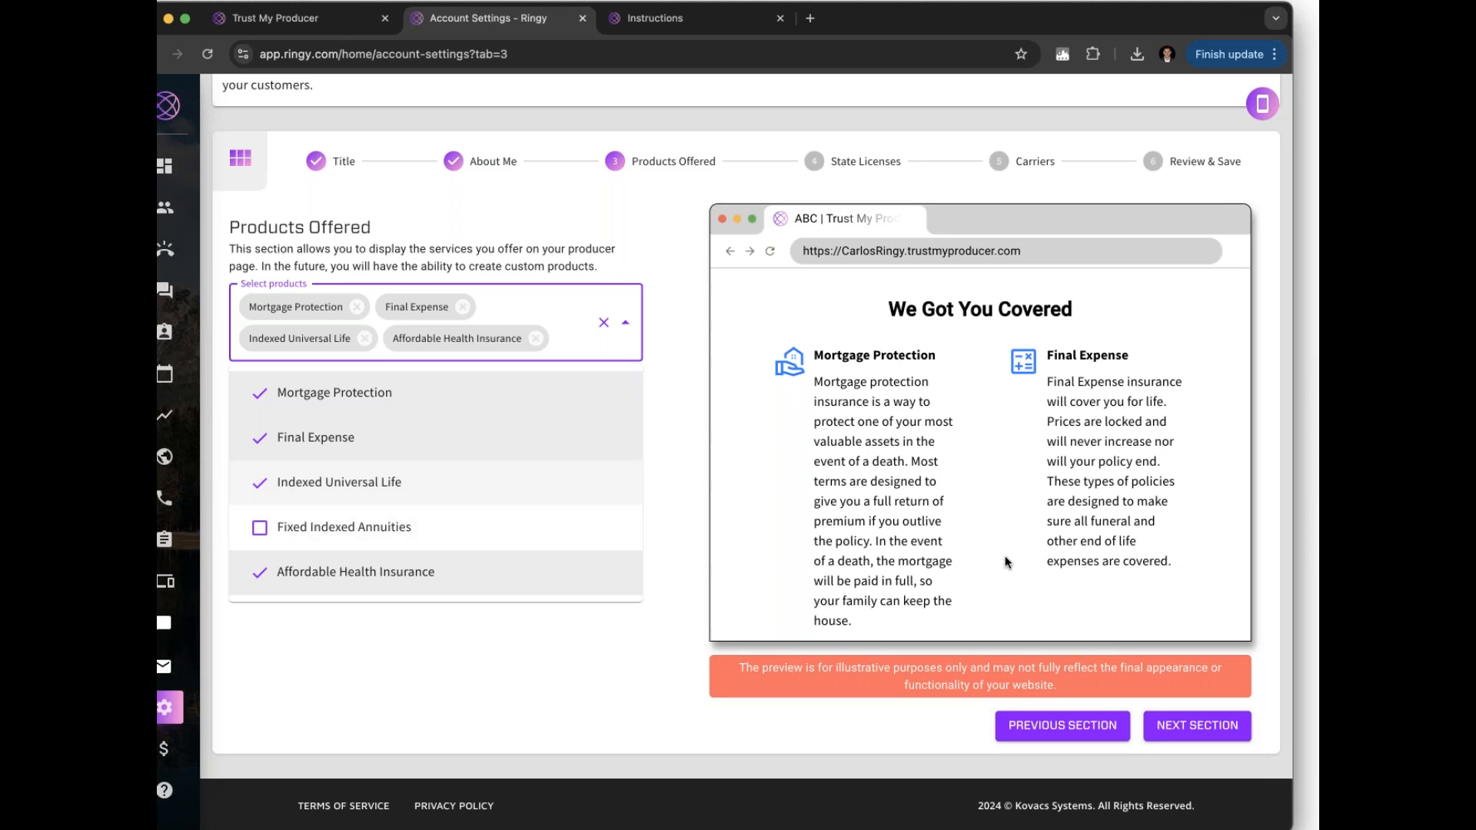
Advance to the Carriers step and browse the list of insurance carriers
click(1166, 728)
click(1166, 726)
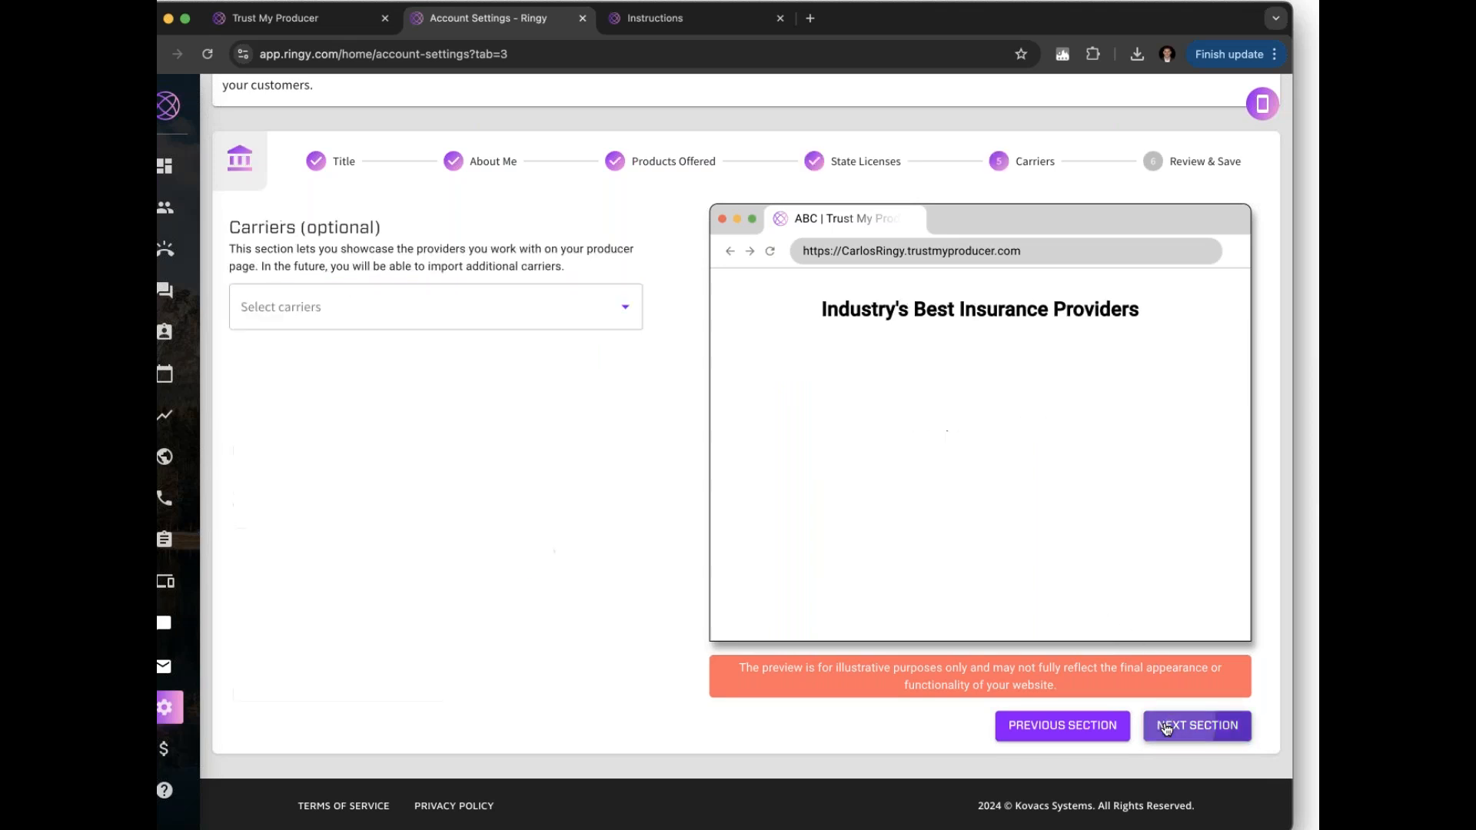
click(507, 310)
scroll(487, 467, down, 3)
scroll(490, 471, down, 5)
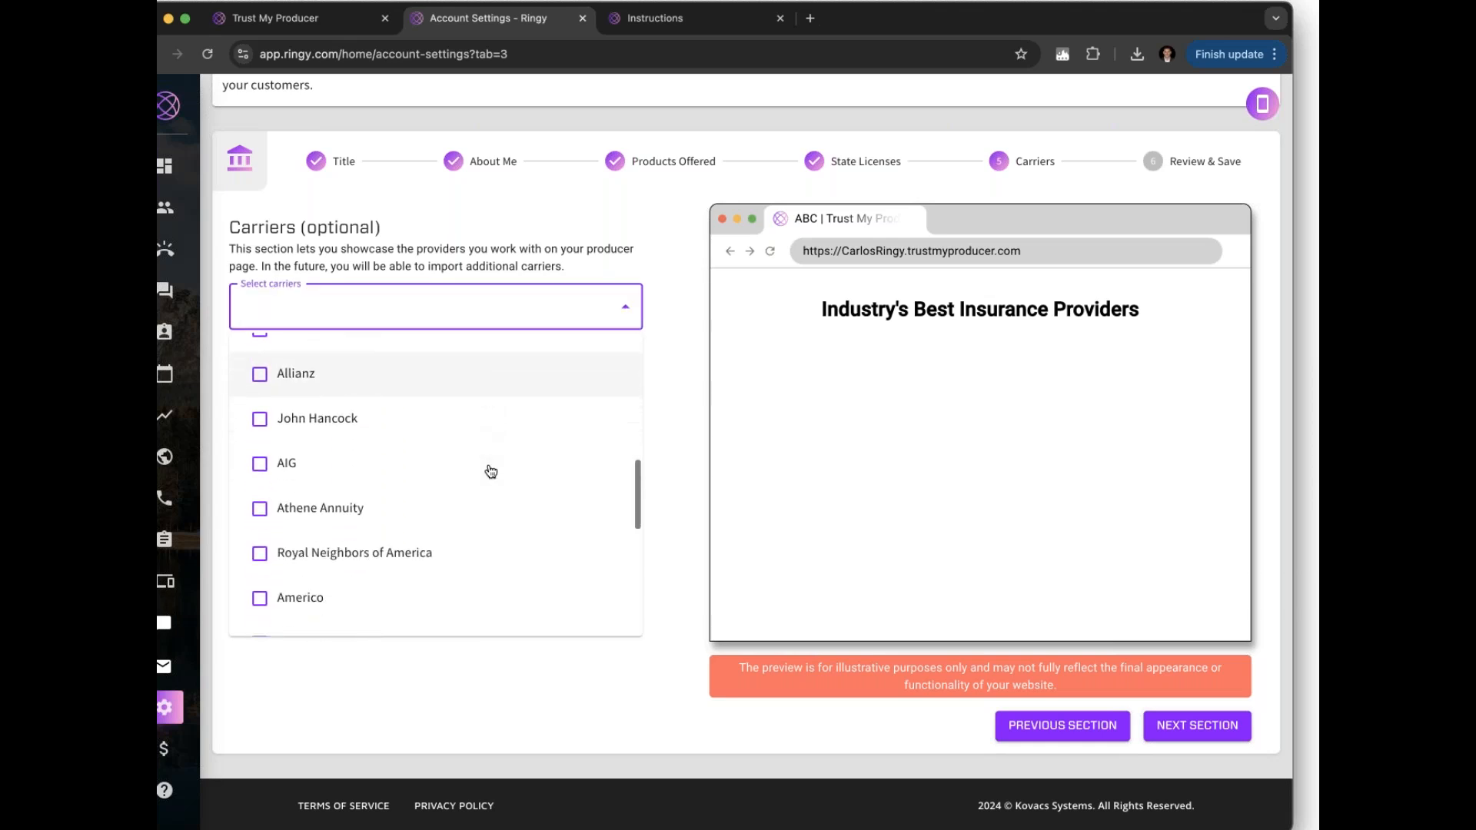
scroll(491, 471, down, 3)
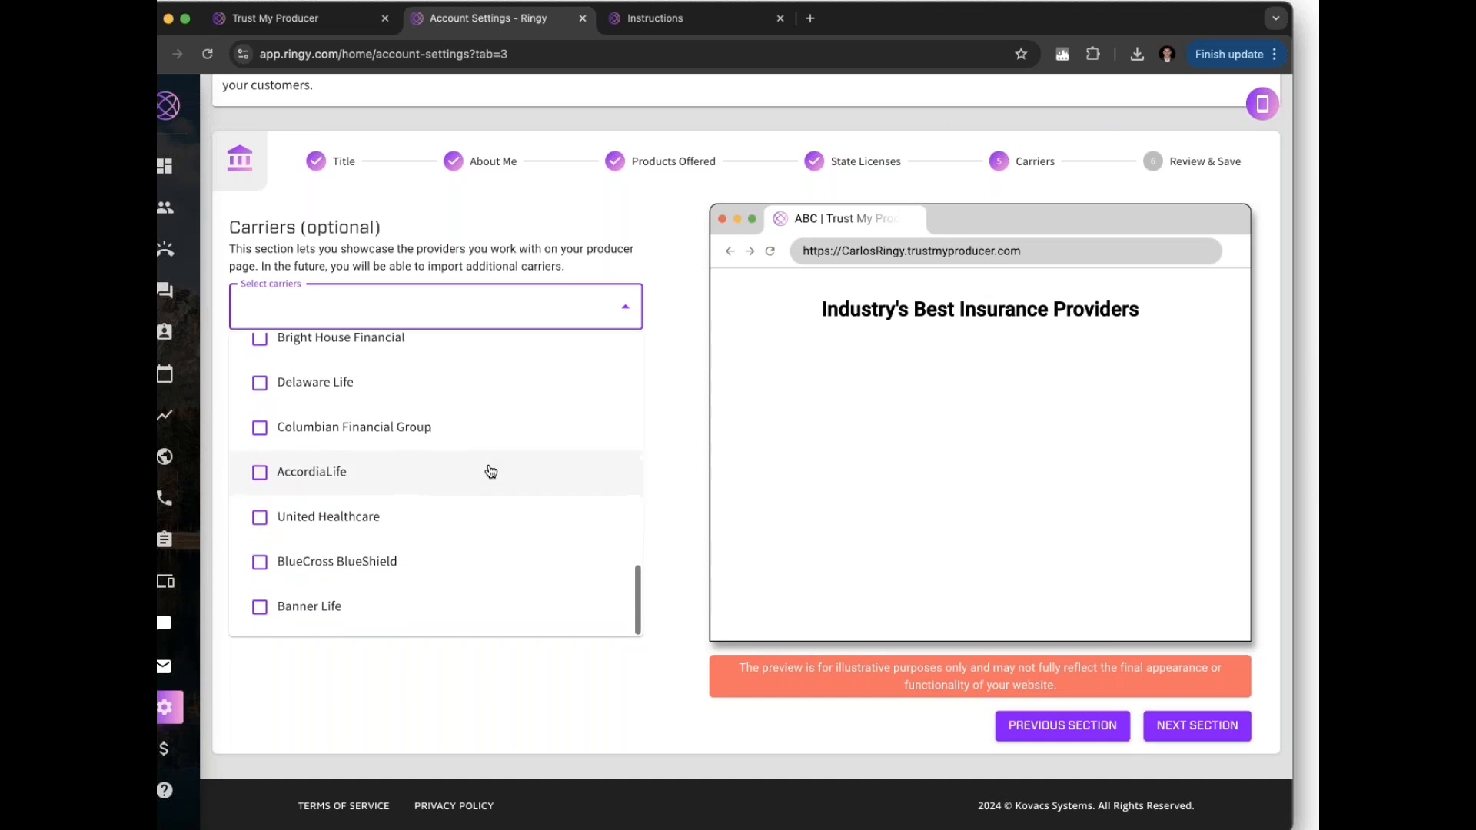
scroll(491, 471, up, 8)
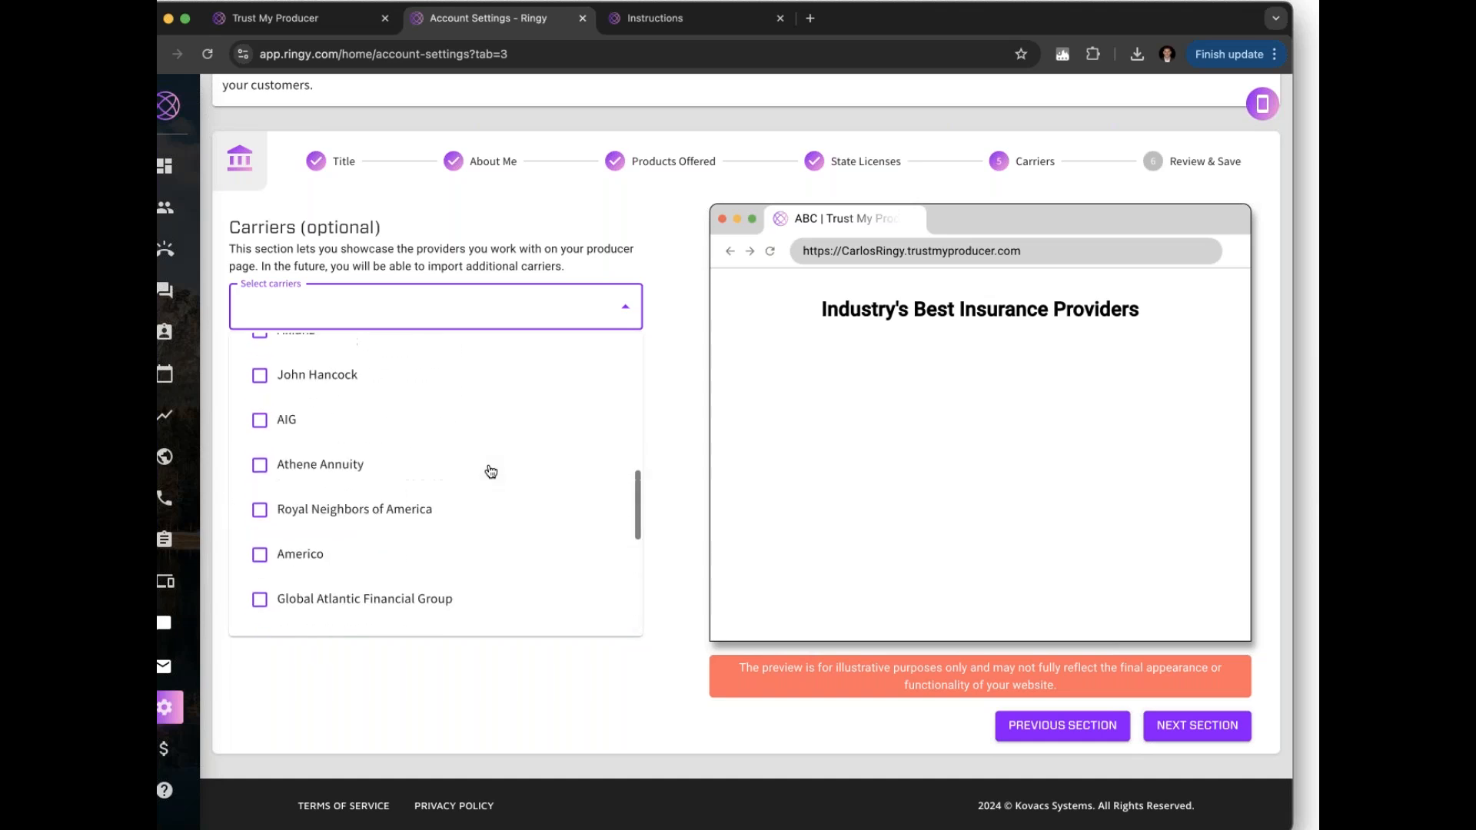
scroll(491, 471, up, 3)
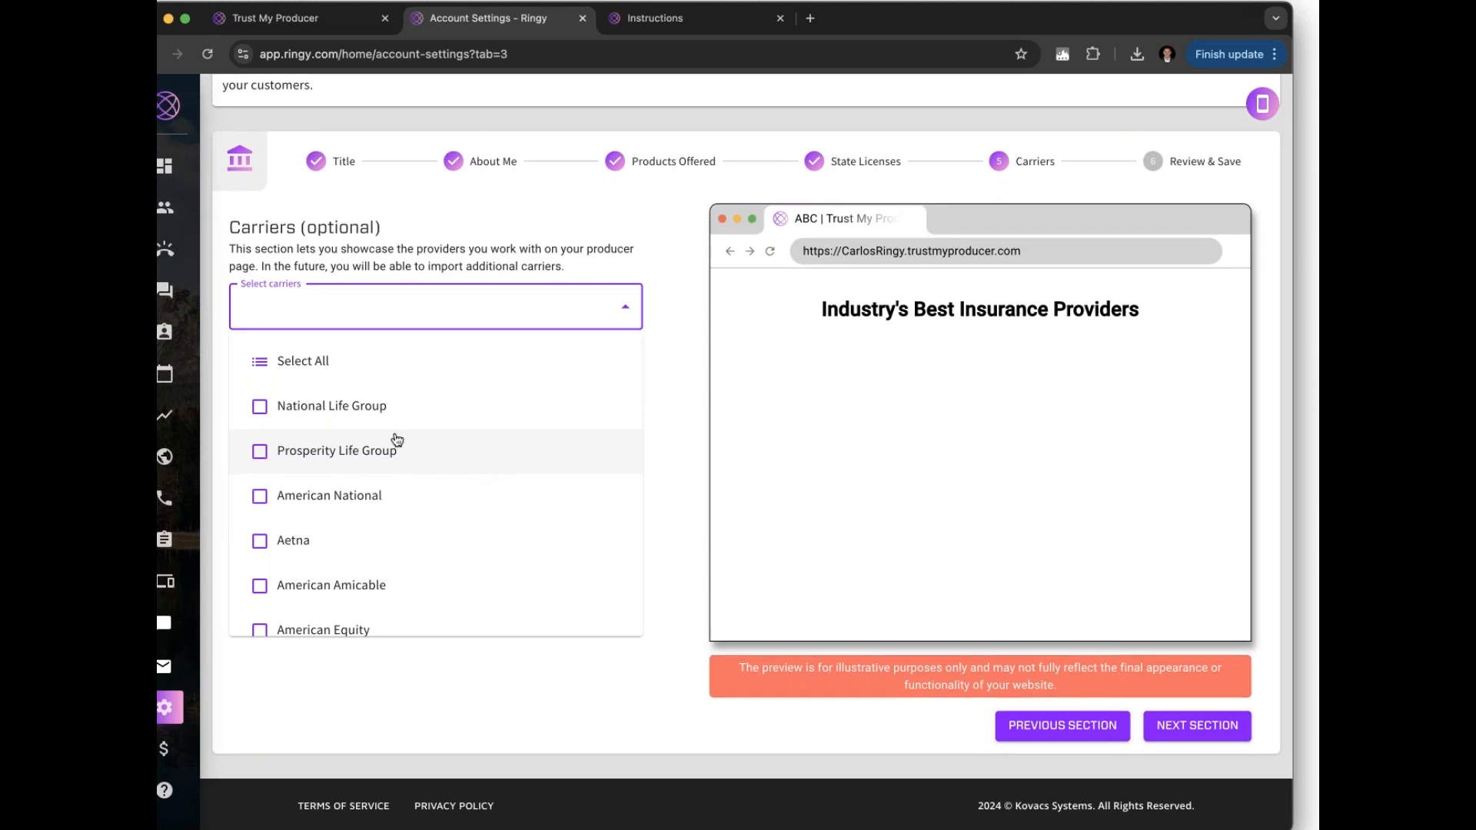
Pick National Life Group, Prosperity Life, American National, American Amicable, Aetna, Great Western and Cigna, then continue
click(359, 415)
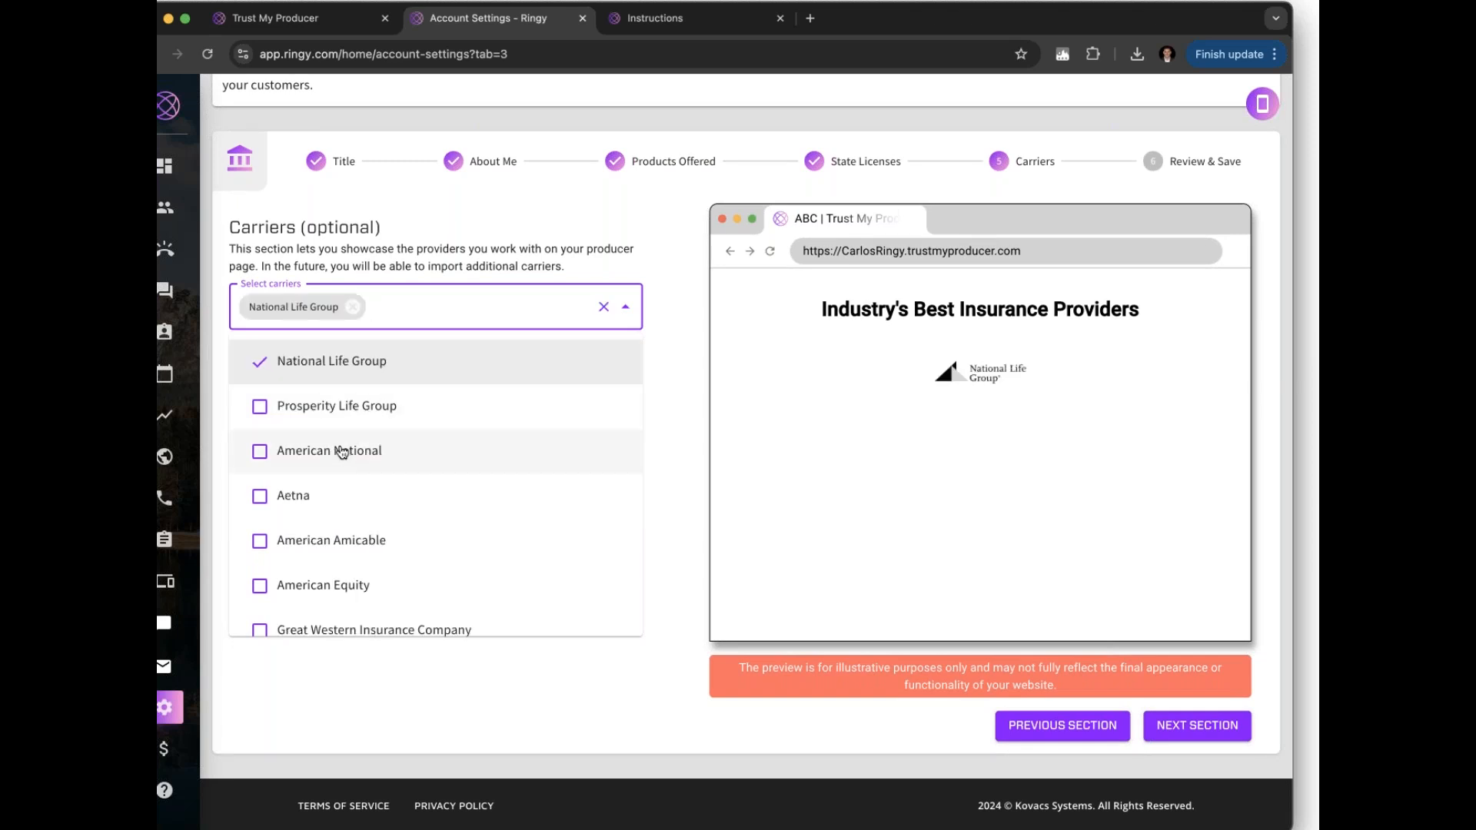
click(343, 448)
click(341, 423)
click(329, 482)
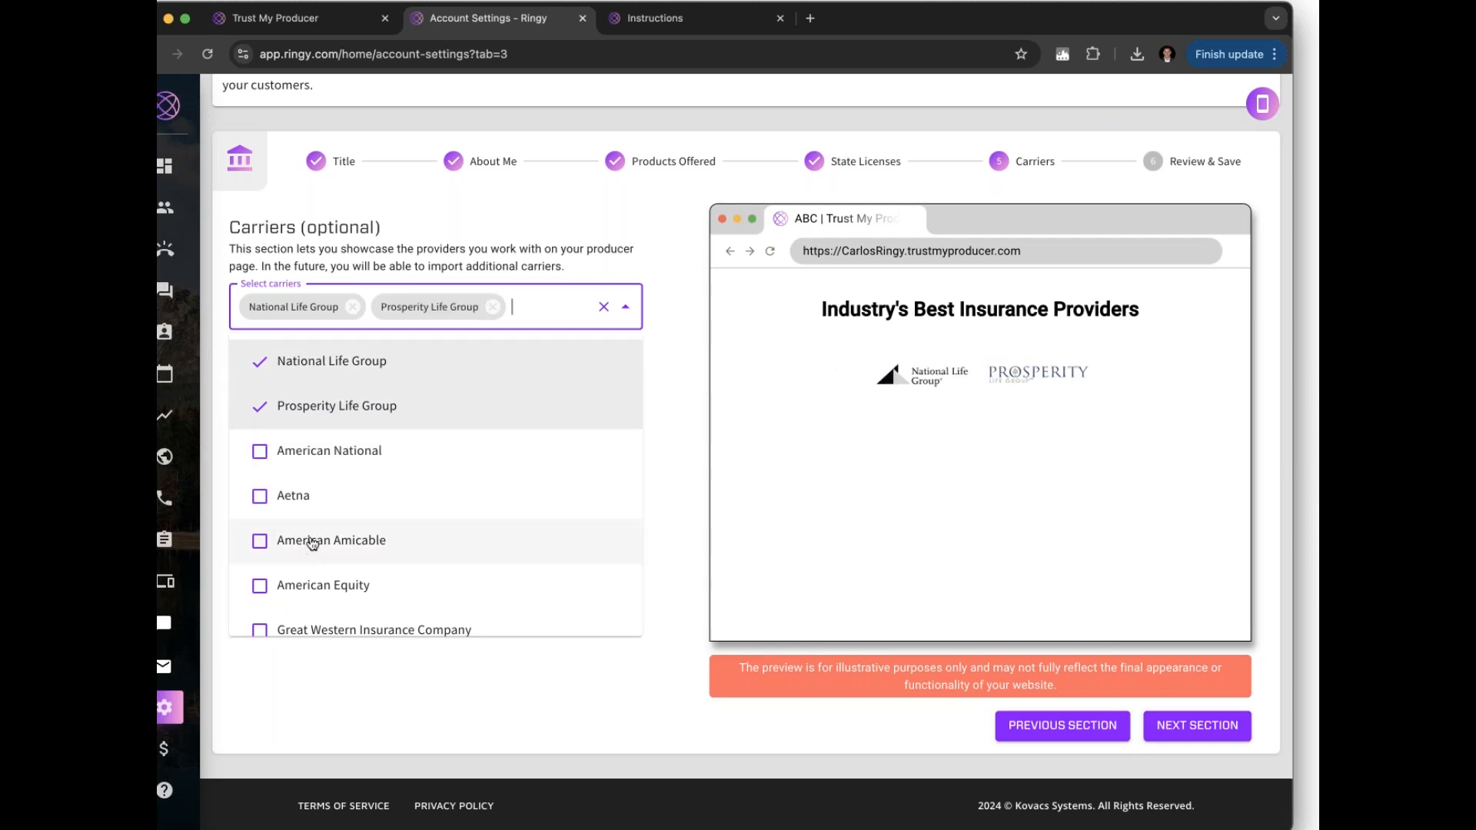
click(309, 571)
click(306, 484)
click(301, 529)
scroll(301, 531, down, 2)
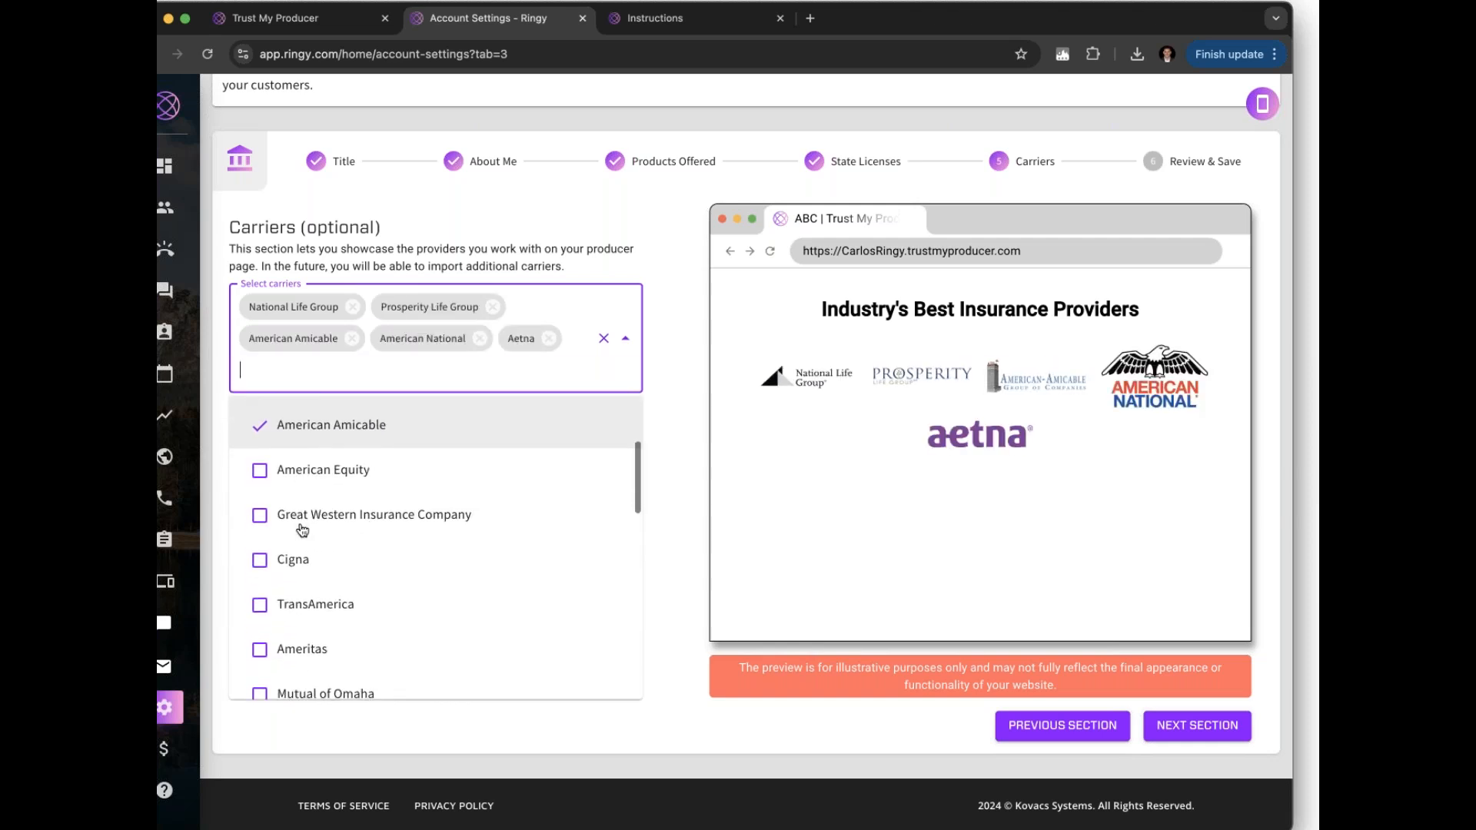
click(299, 514)
click(298, 560)
click(298, 594)
click(307, 634)
scroll(307, 614, down, 2)
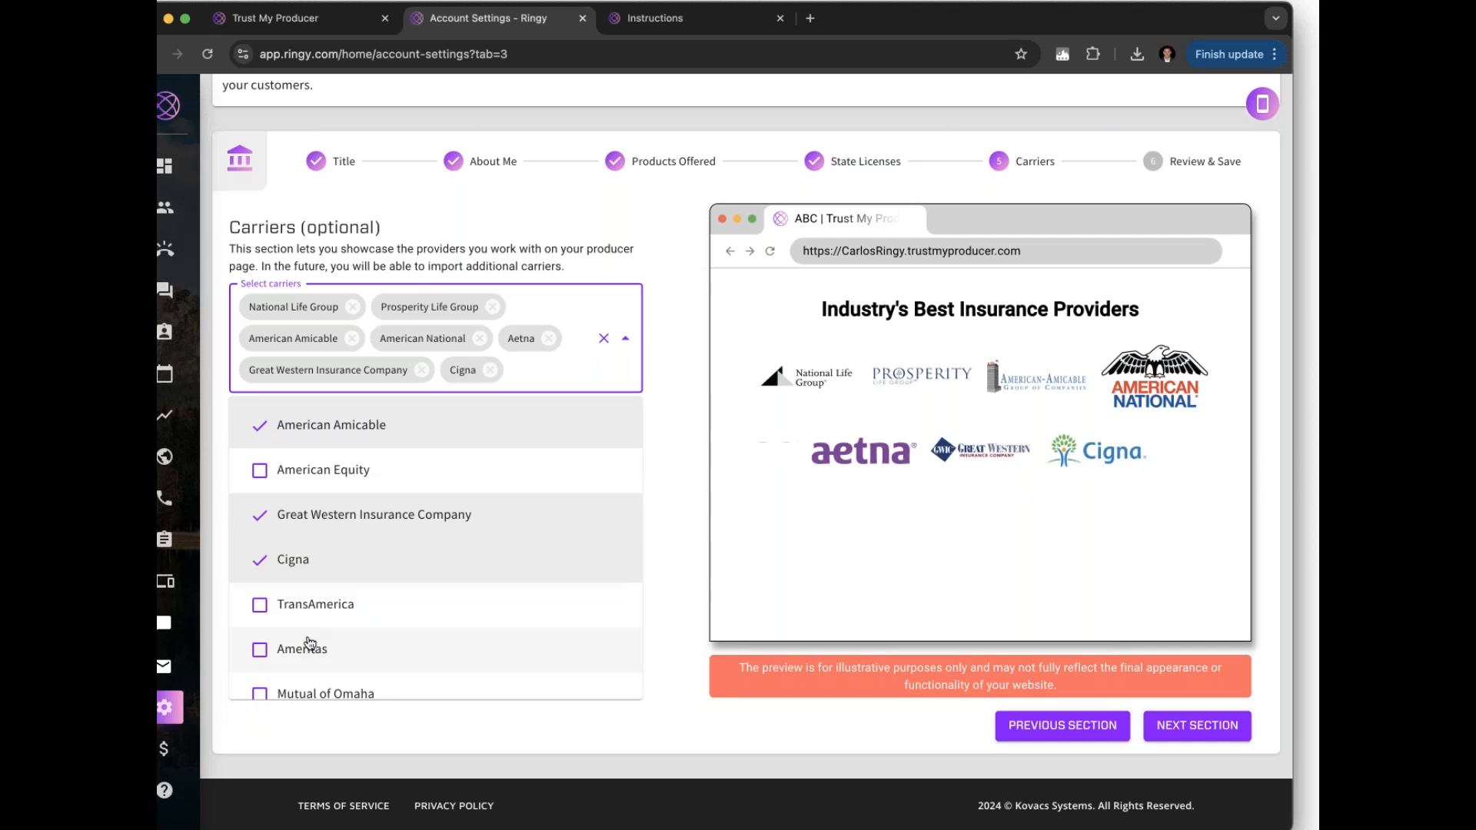
click(1196, 725)
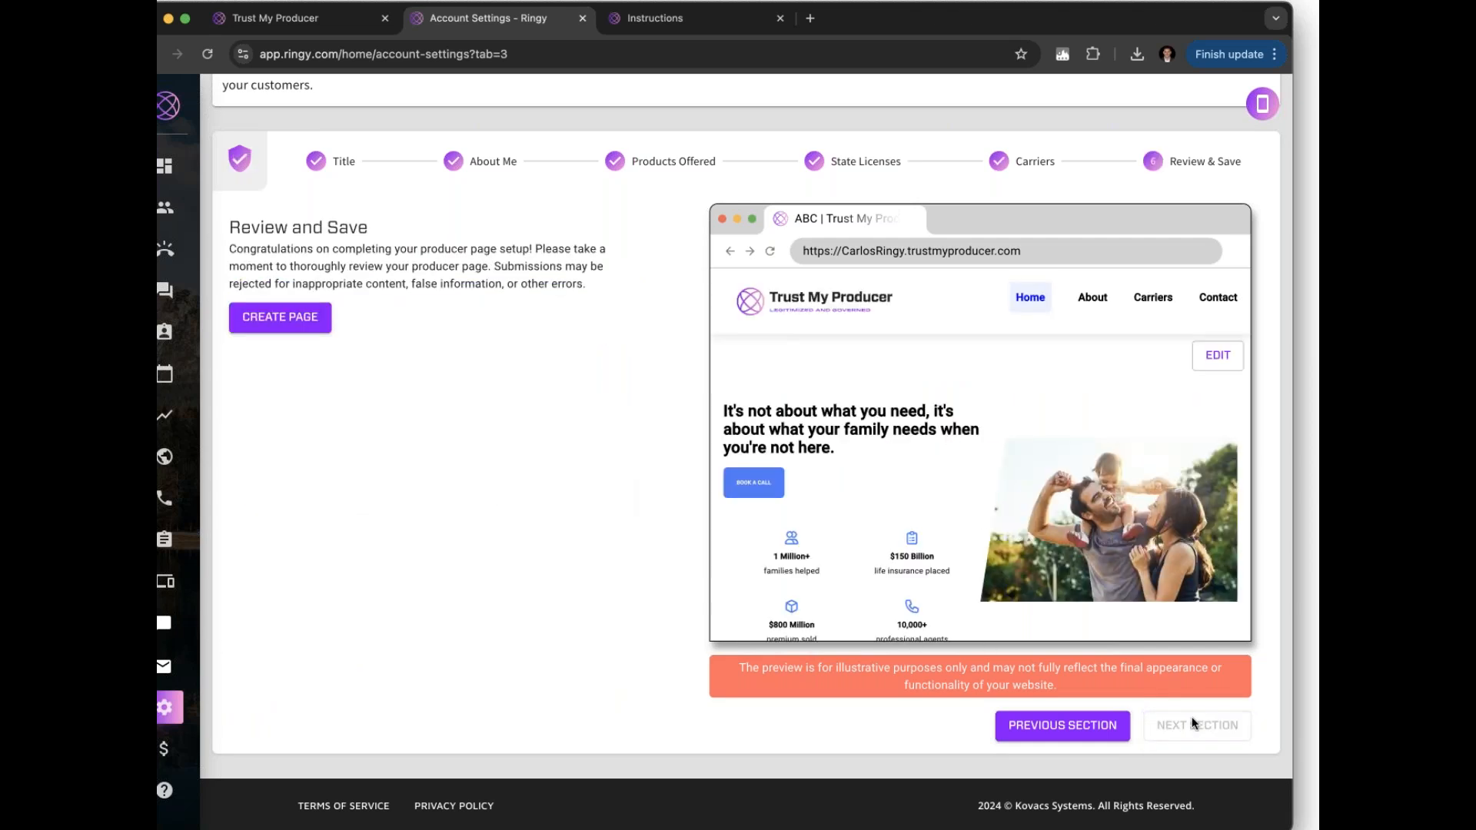
scroll(983, 536, down, 15)
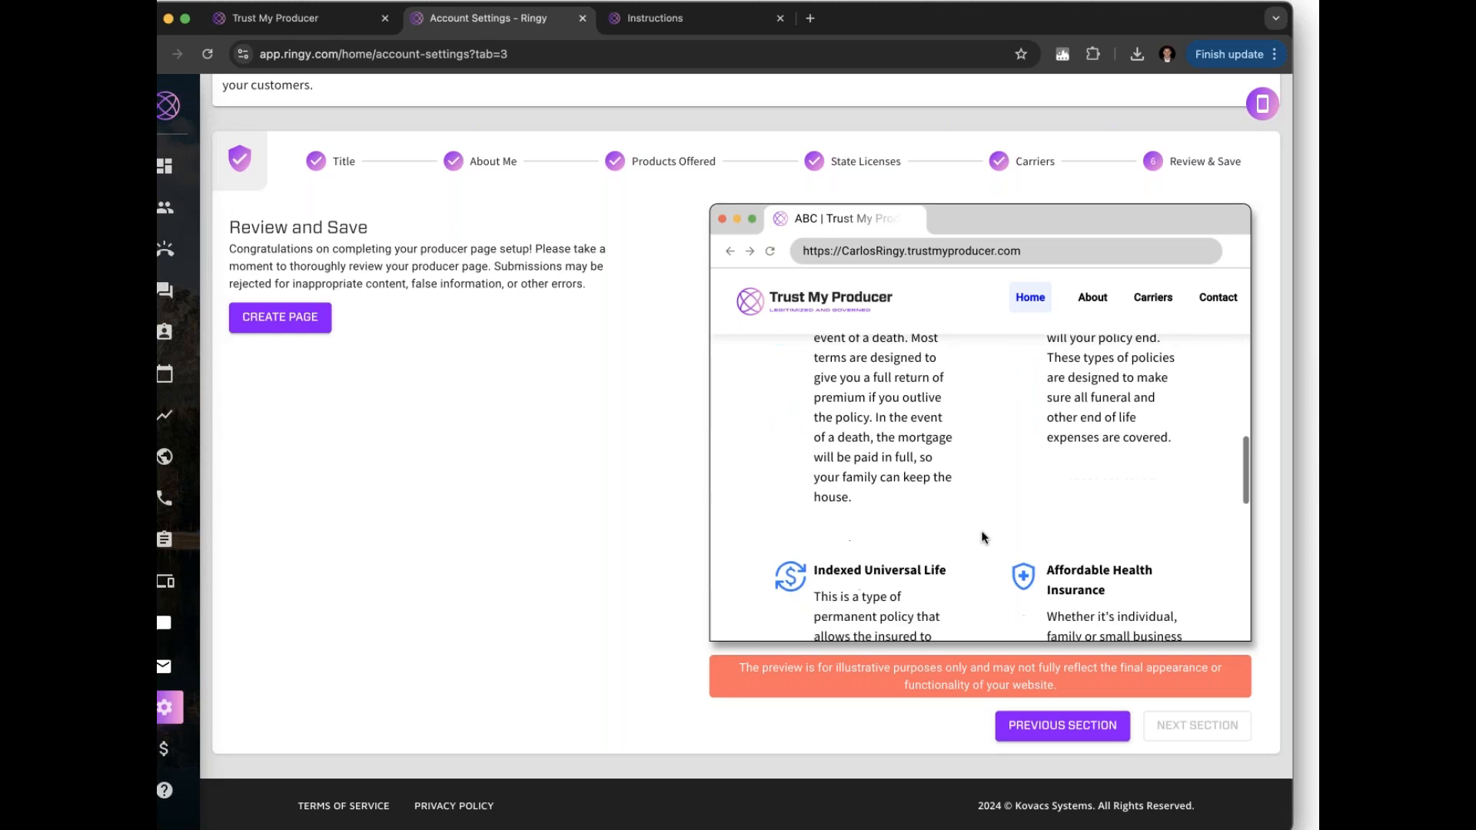
scroll(982, 536, down, 2)
scroll(982, 537, up, 15)
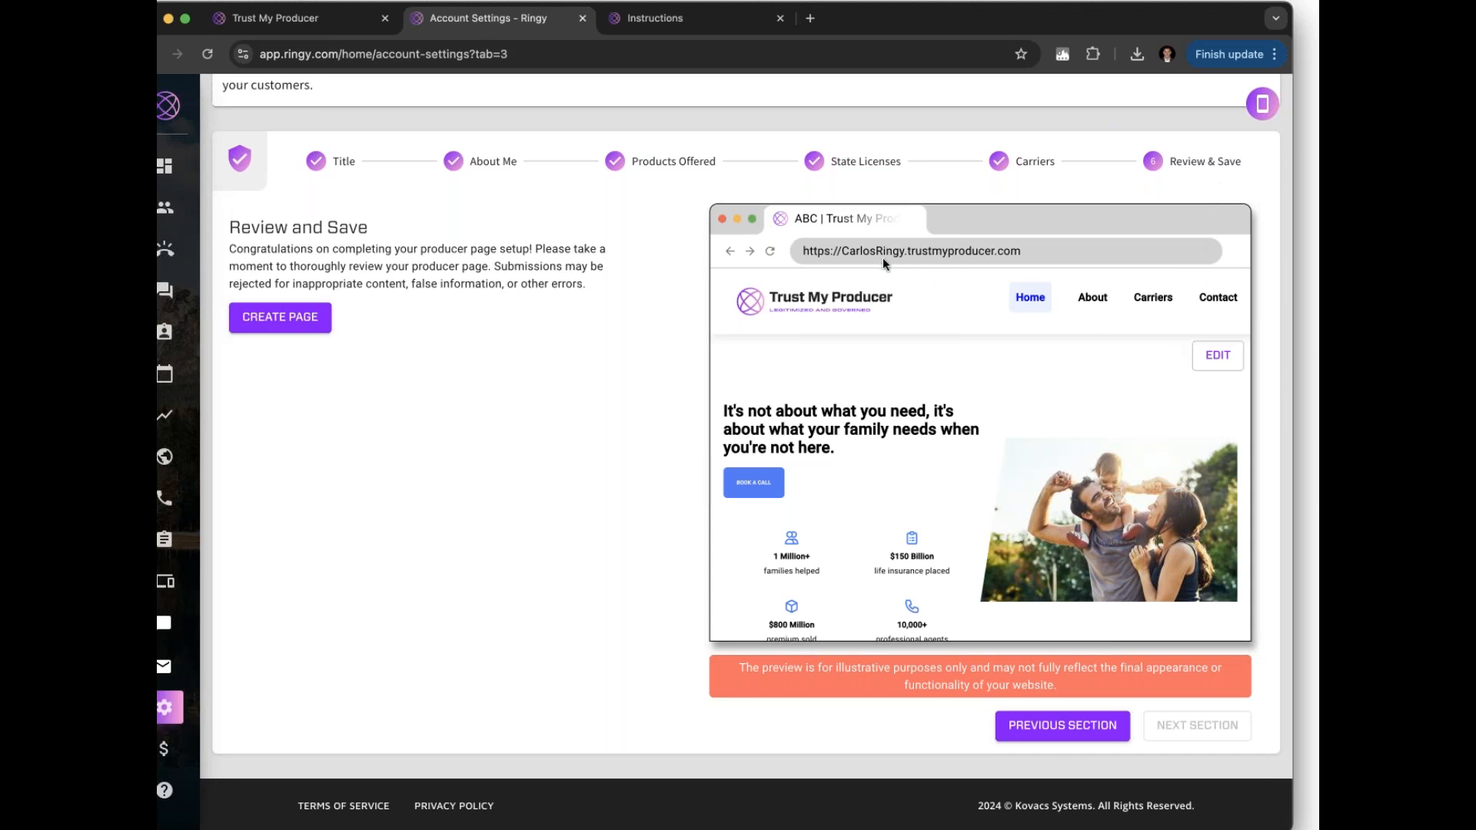
drag(843, 251, 956, 248)
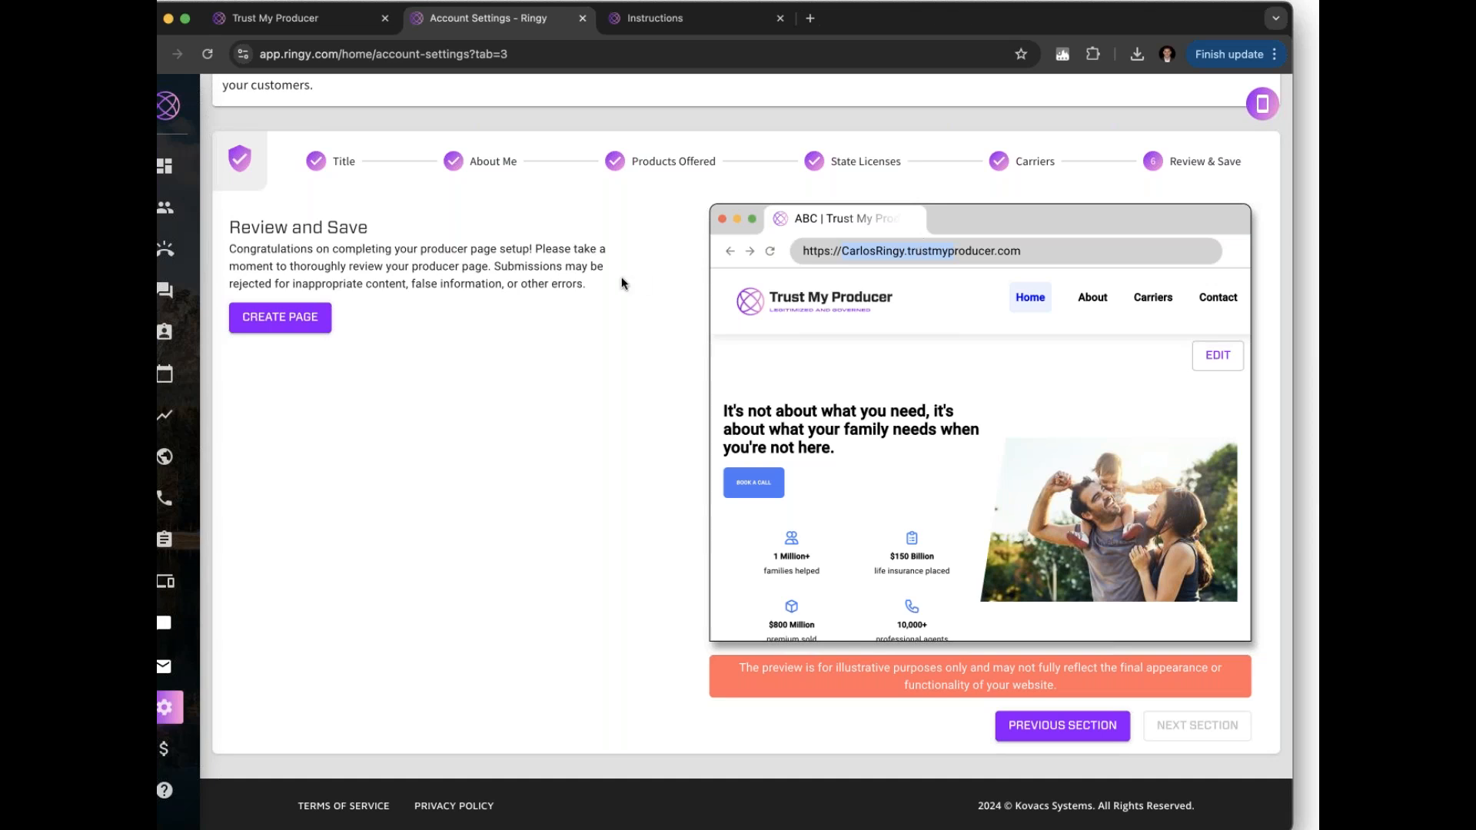
Visit the Booking Page tab in Account Settings, then return to the Dashboard and scroll down
mouse_move(182, 294)
mouse_move(178, 755)
click(191, 716)
click(598, 158)
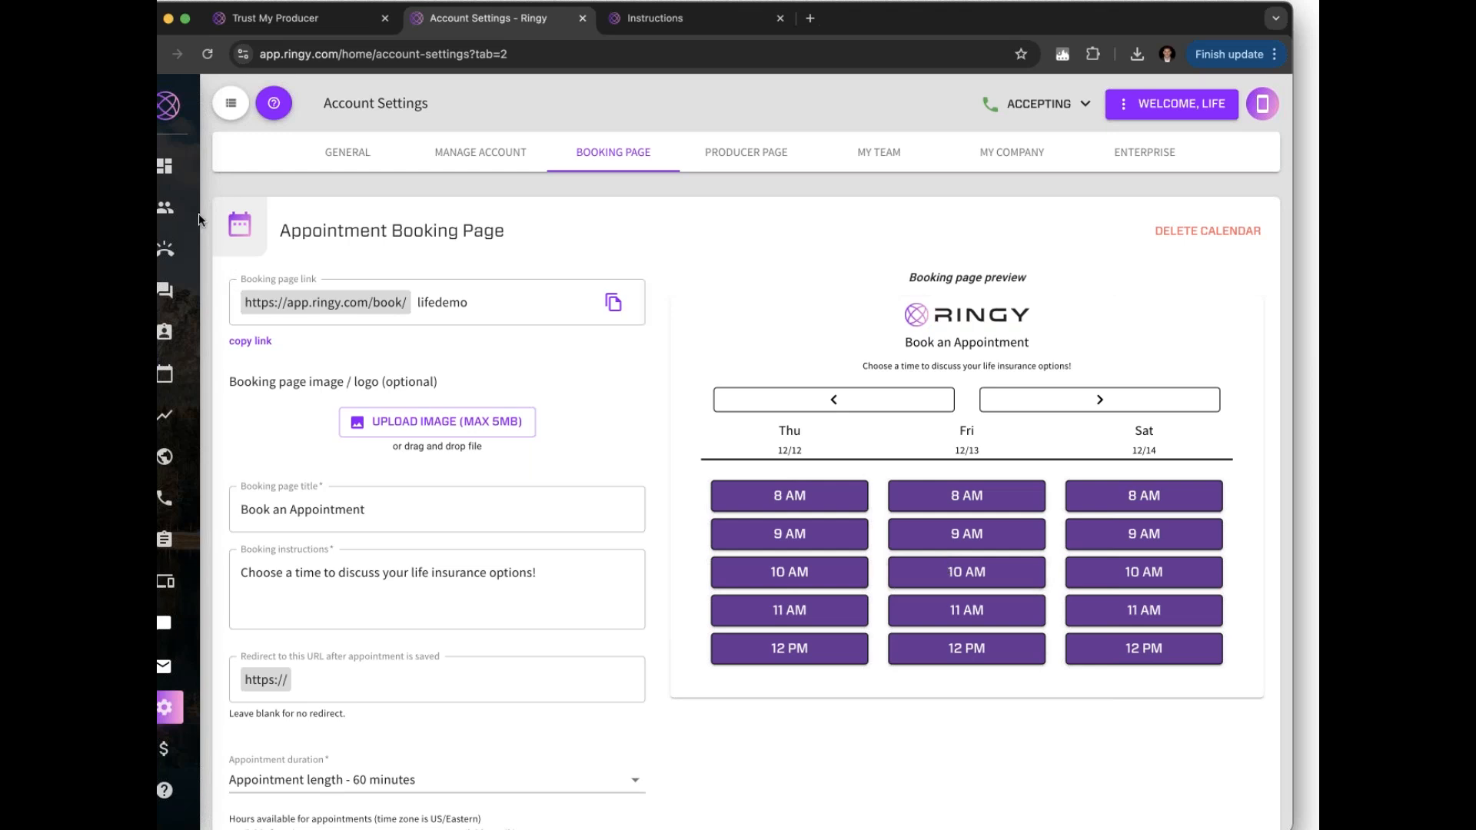
click(192, 166)
scroll(723, 578, down, 3)
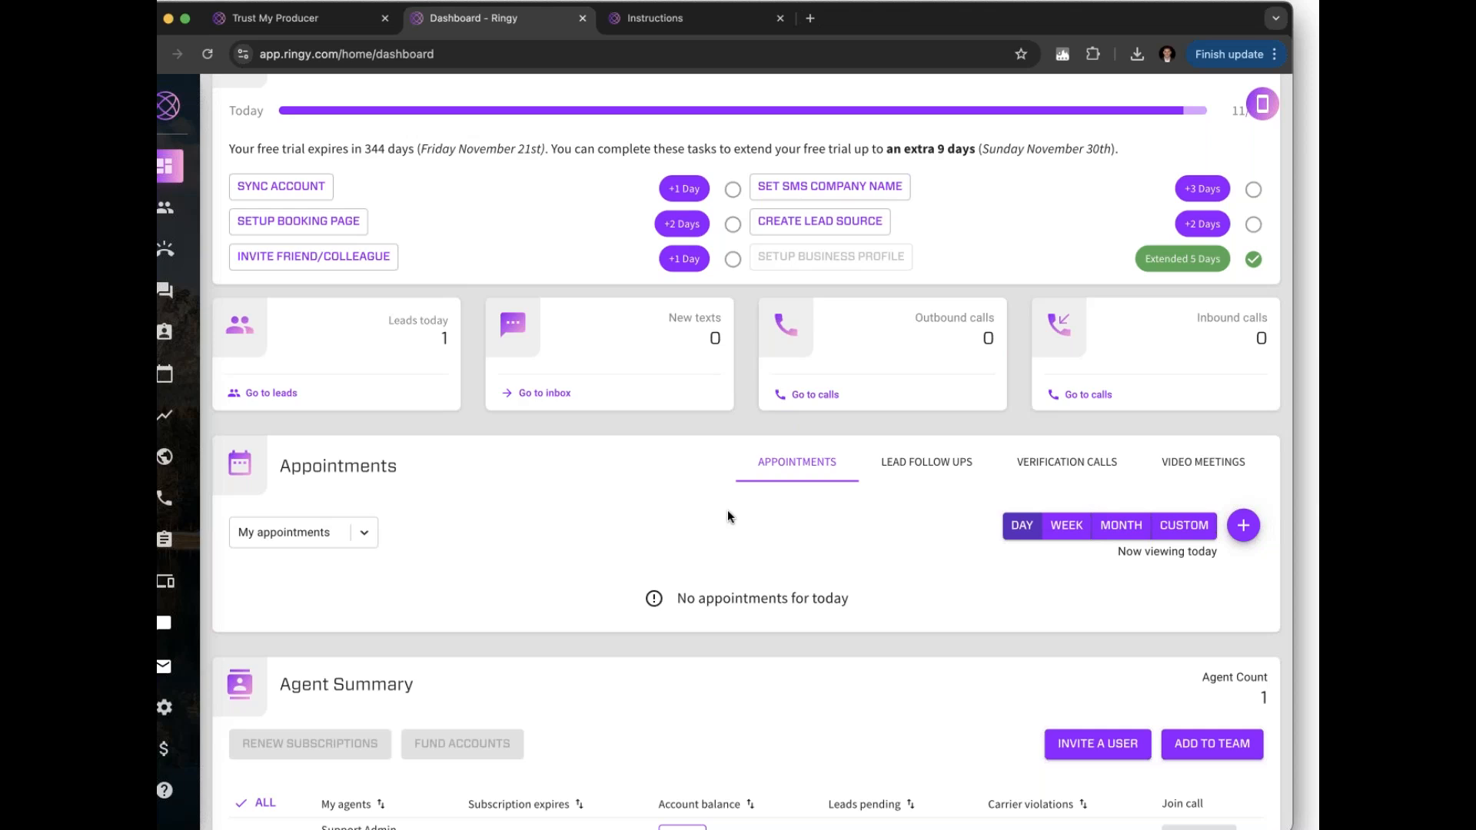
Open the Booking Page tab in Account Settings and scroll through its availability and appearance settings
mouse_move(201, 470)
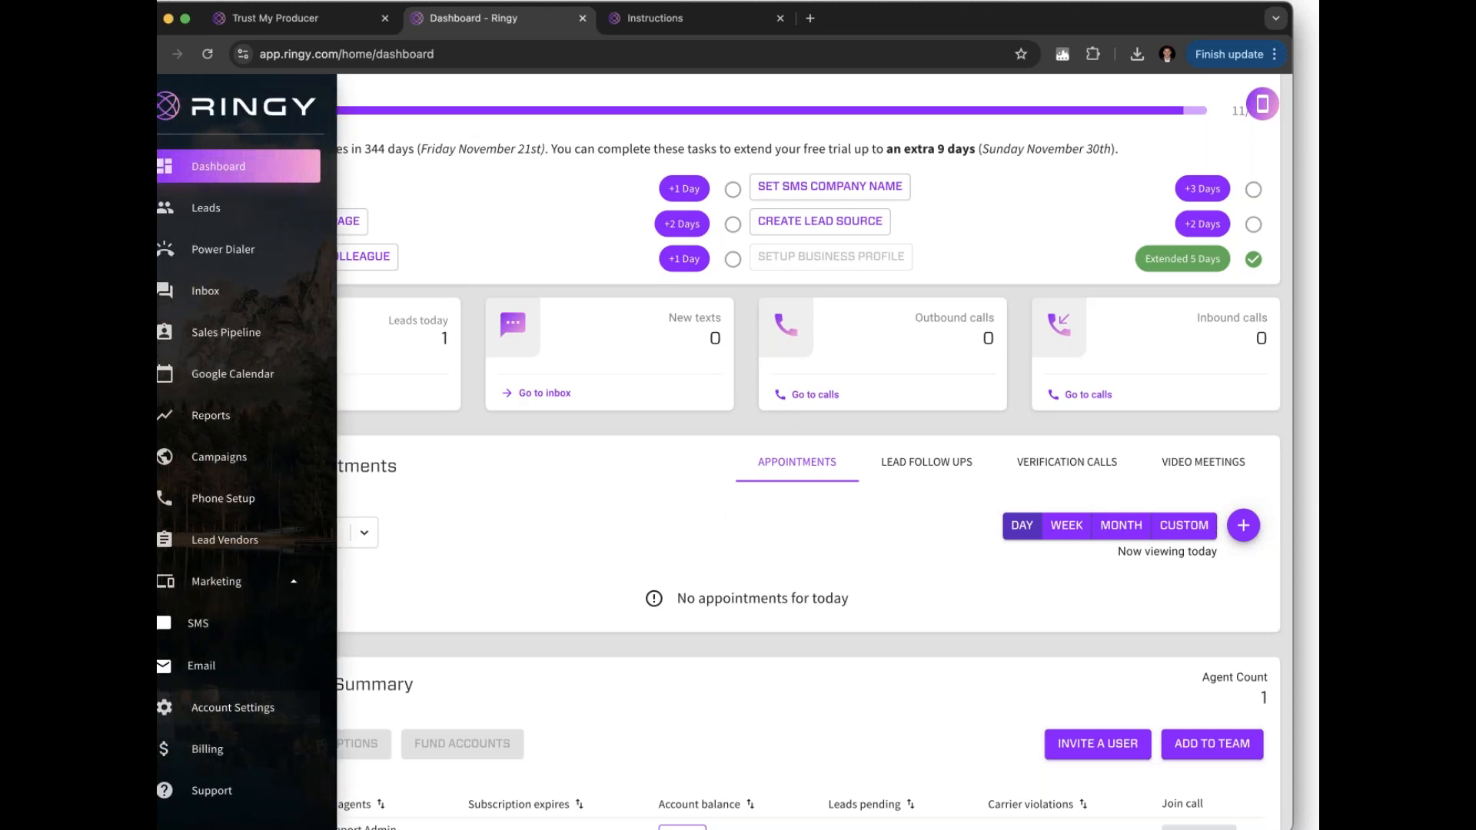
click(231, 707)
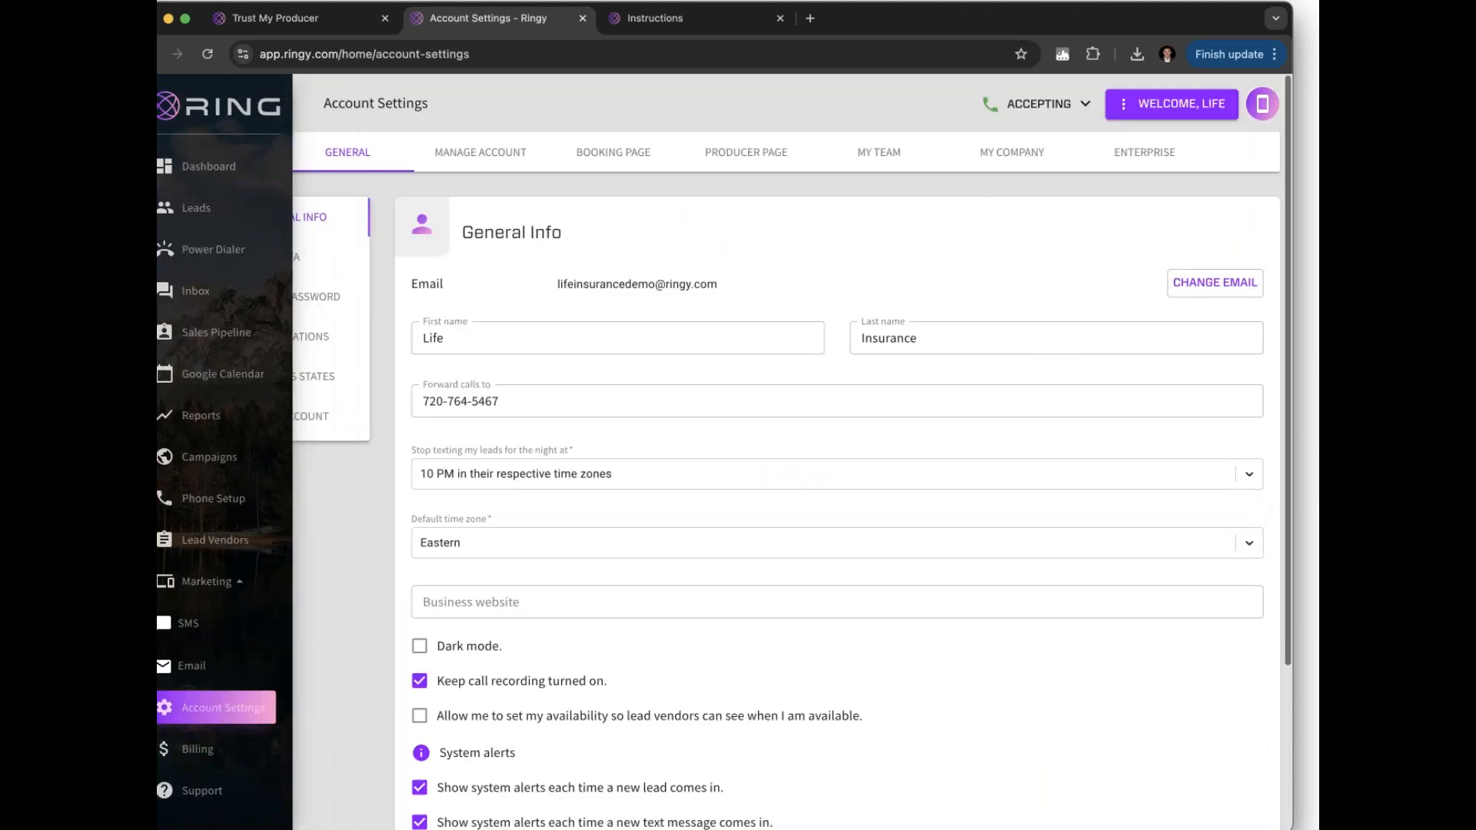
click(604, 153)
scroll(666, 404, down, 15)
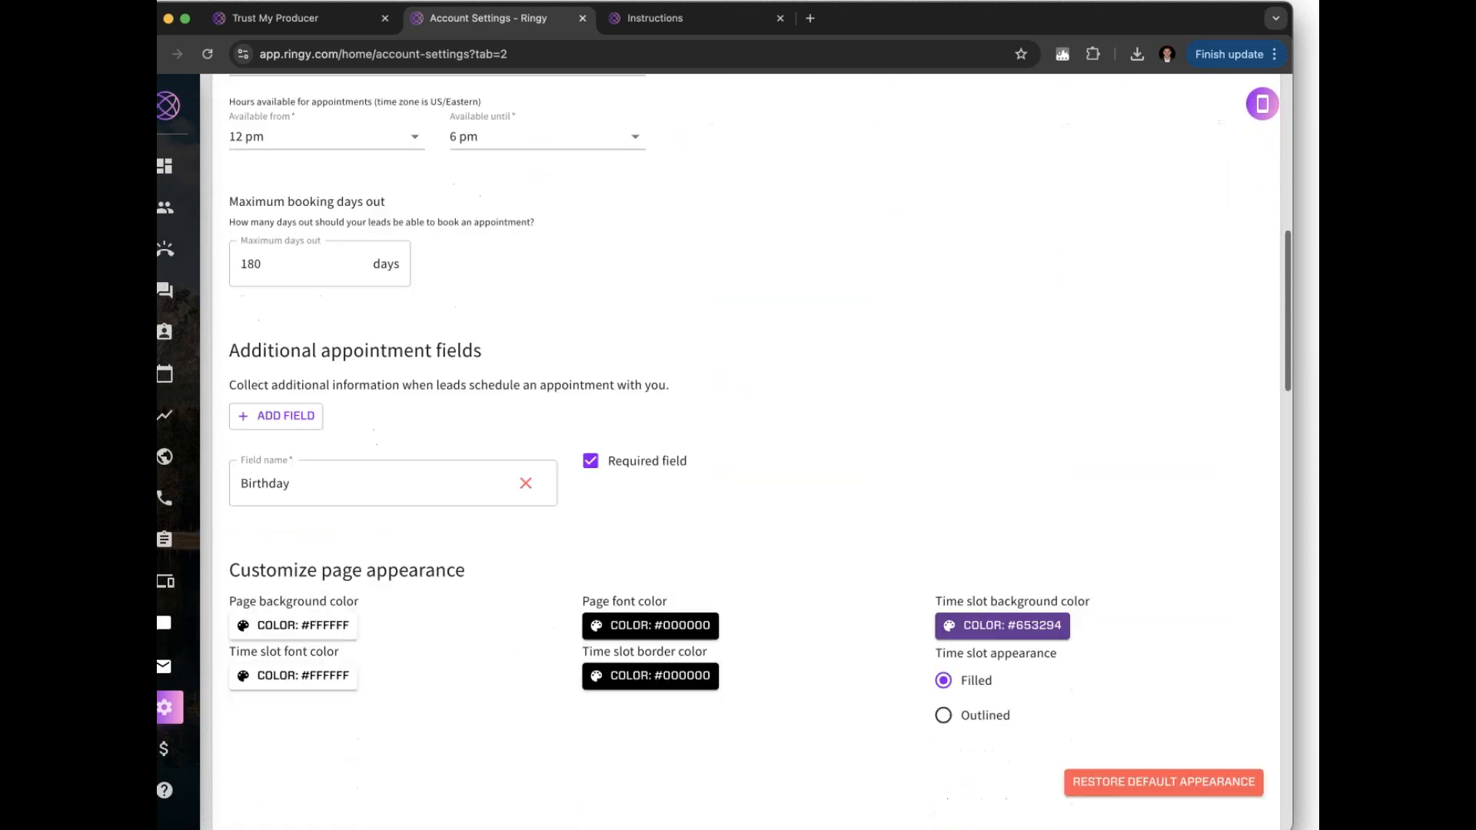
scroll(618, 540, down, 1)
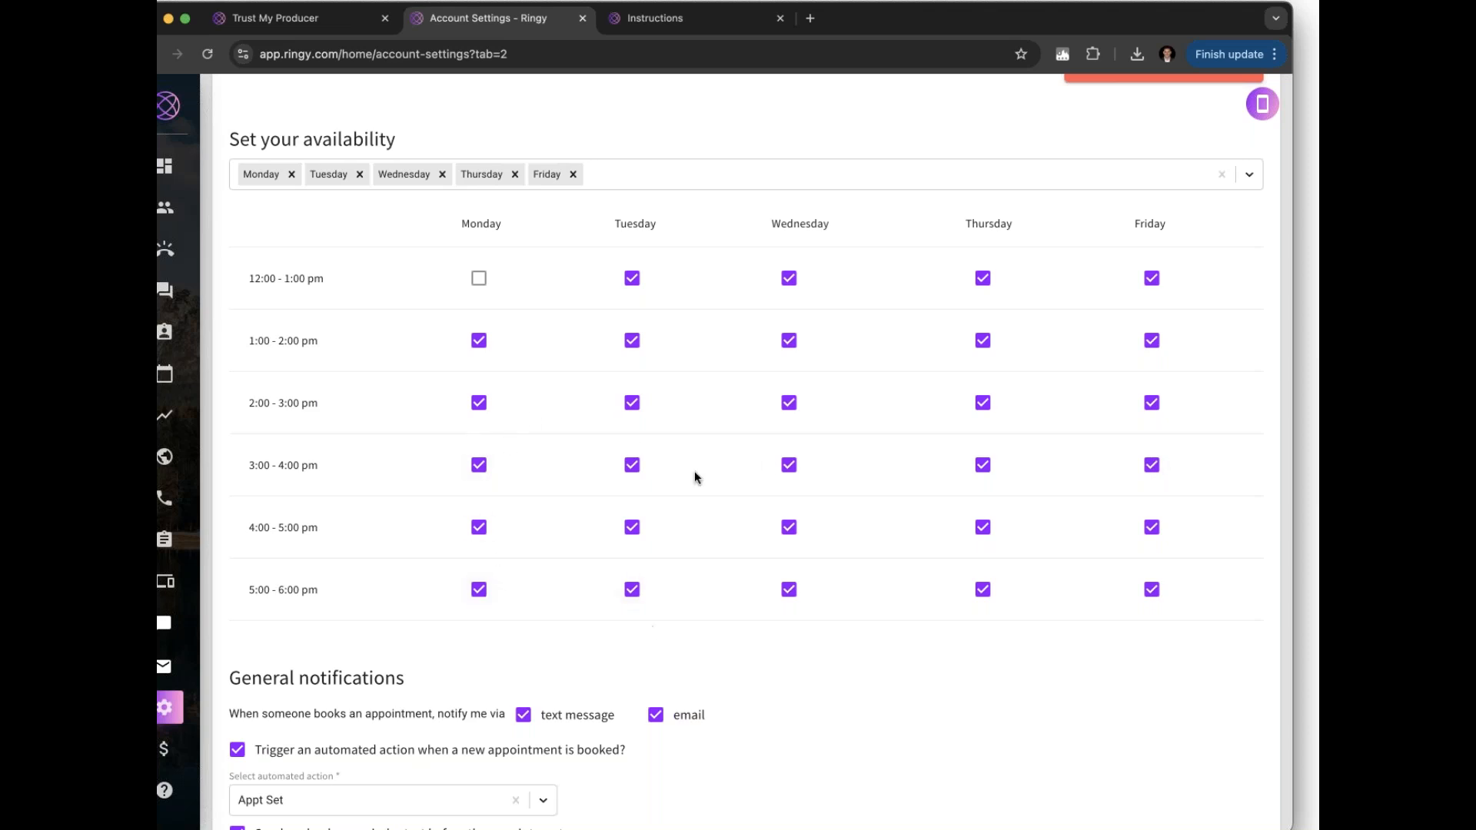
scroll(730, 624, up, 1)
scroll(727, 618, up, 15)
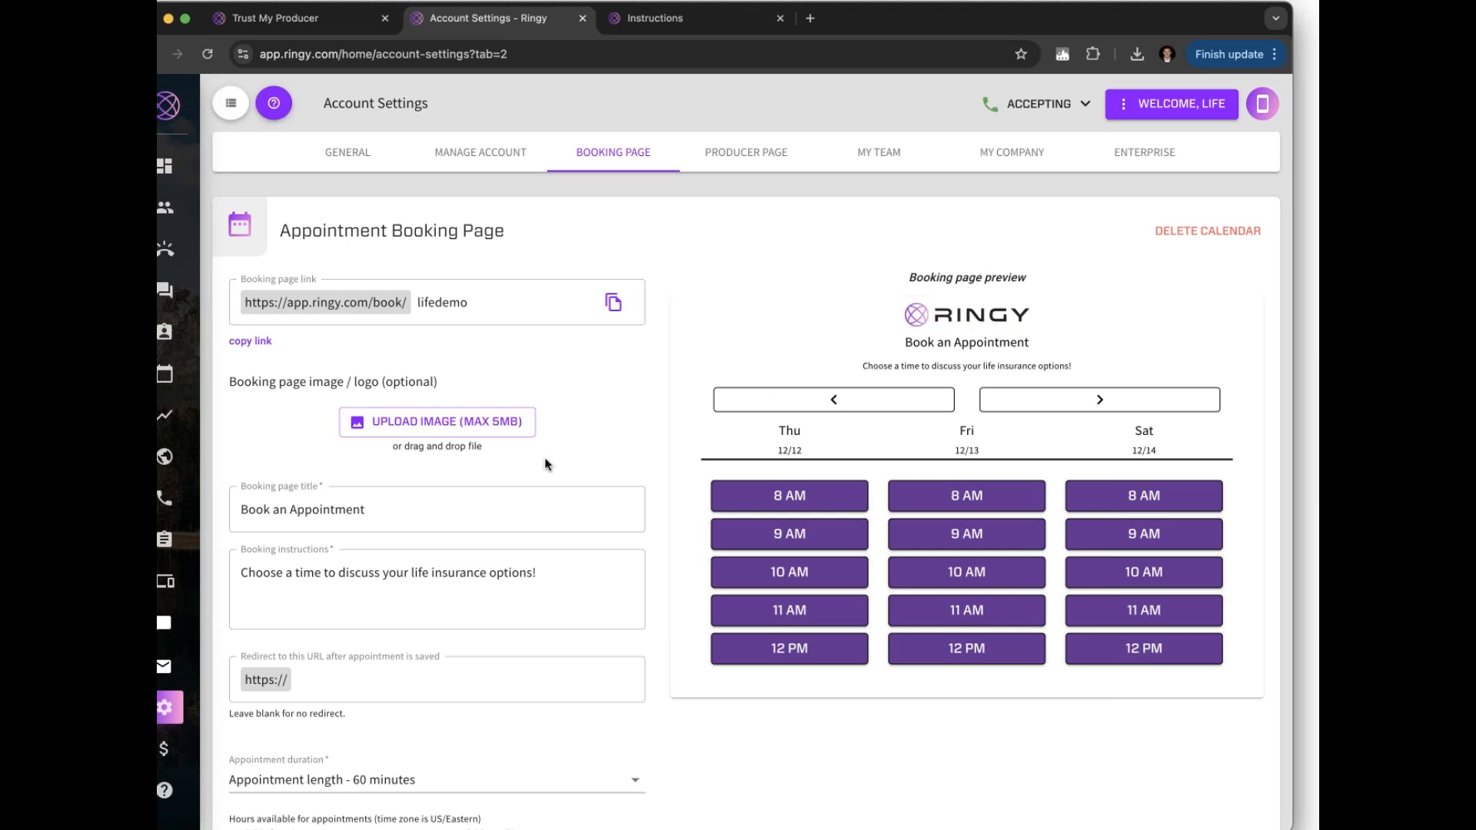
scroll(544, 458, down, 3)
scroll(544, 460, down, 4)
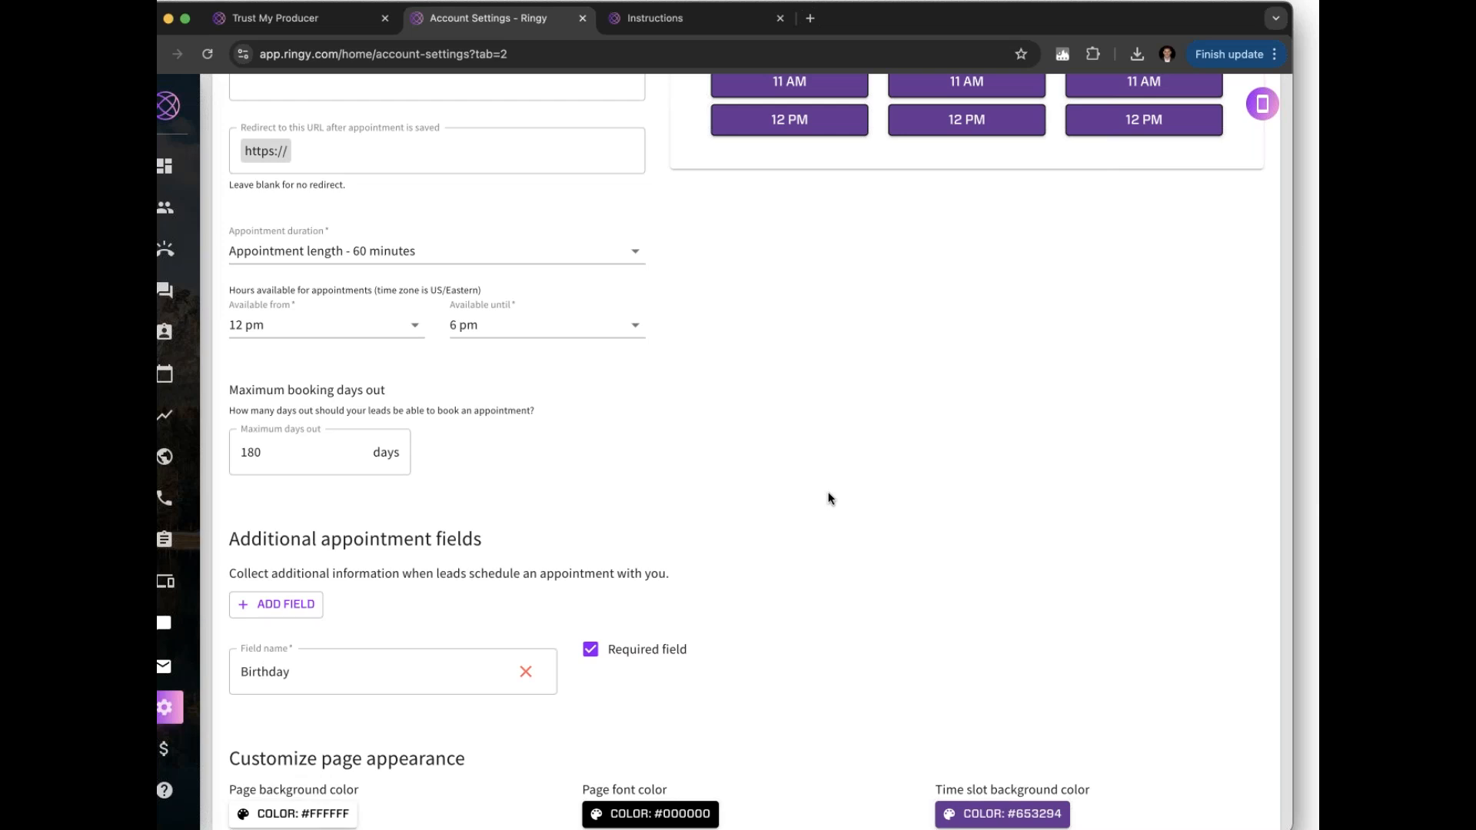
scroll(827, 498, up, 10)
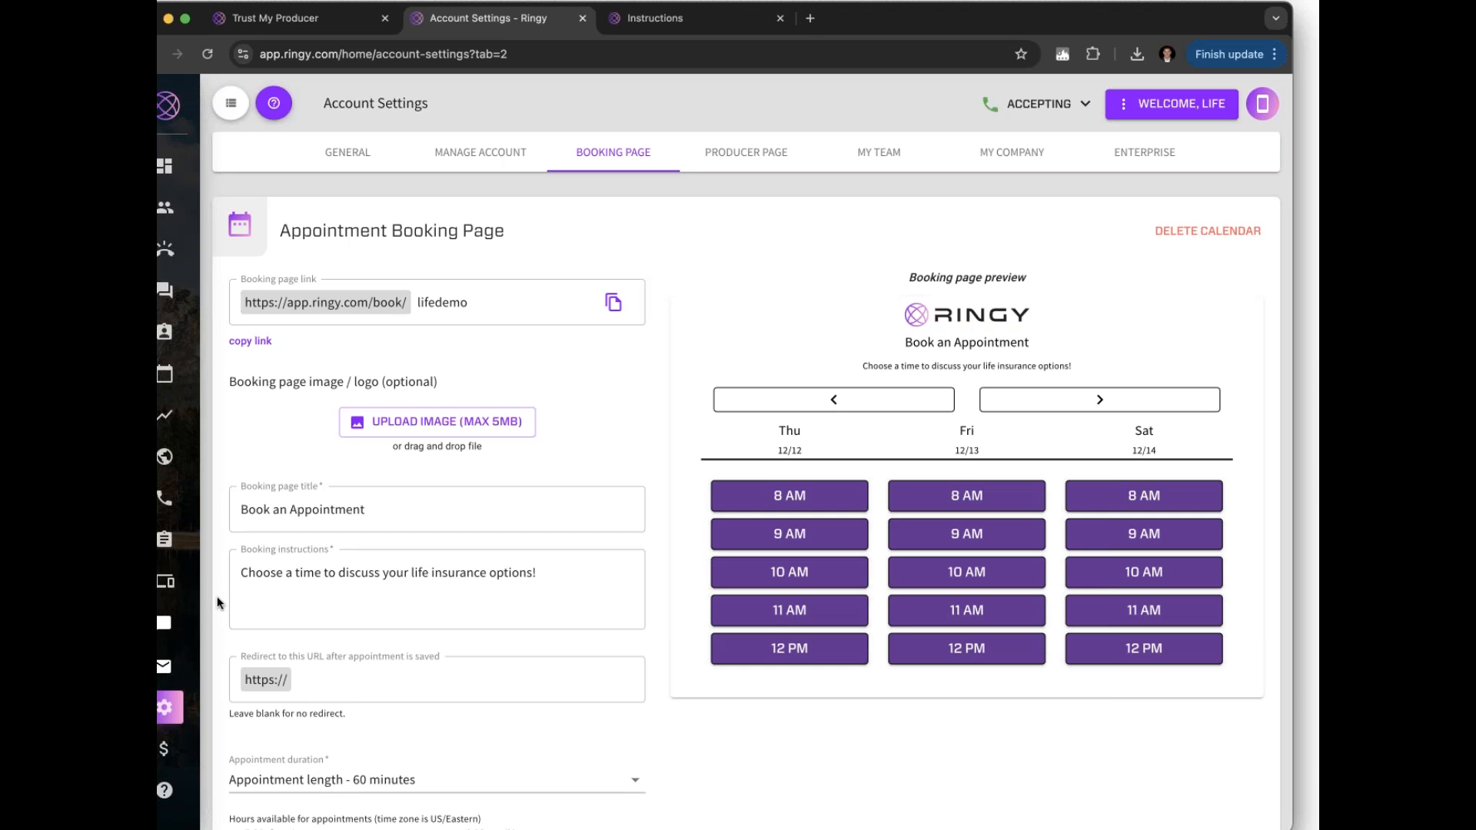
mouse_move(198, 626)
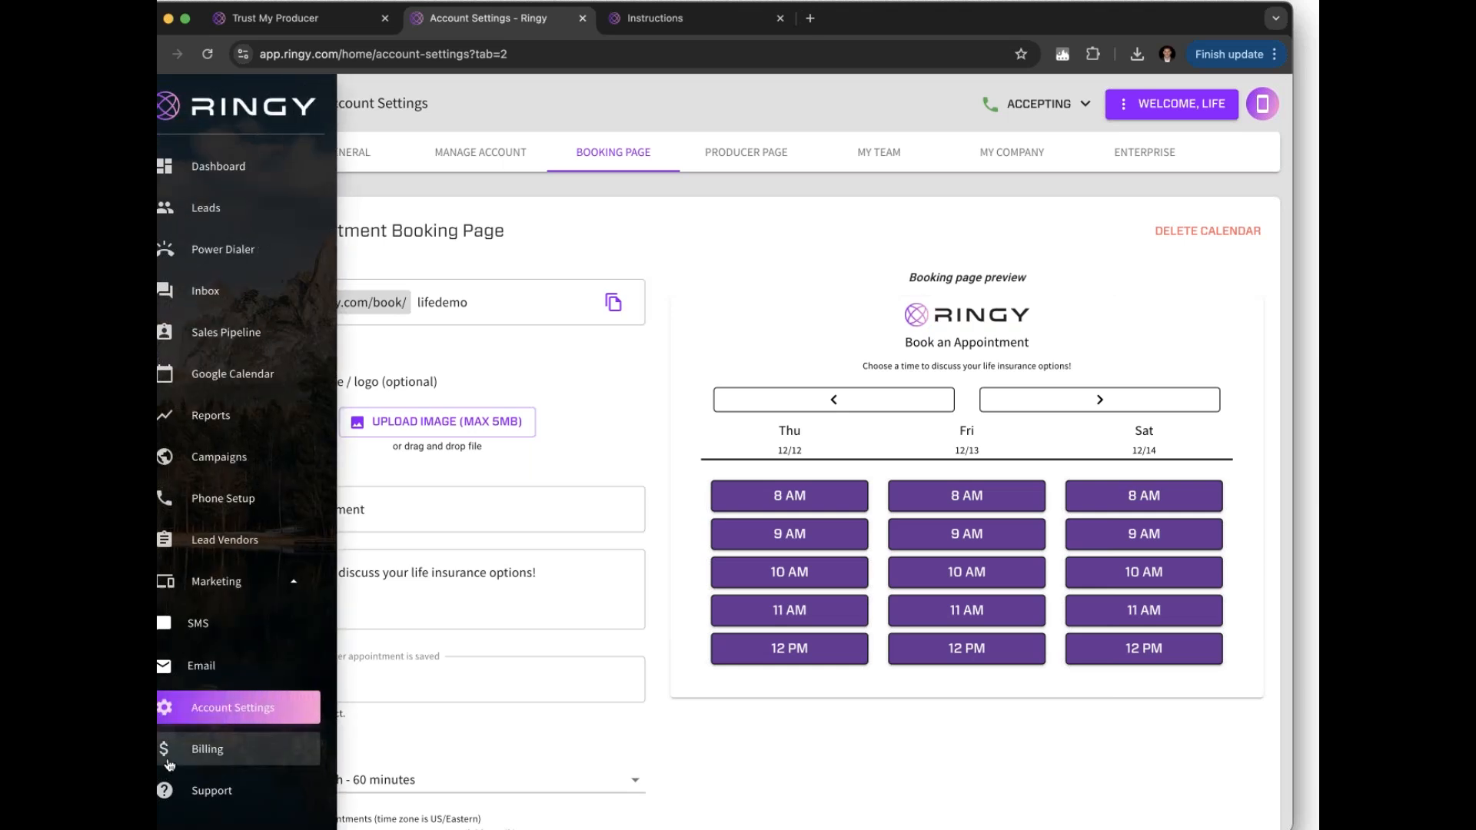
click(207, 790)
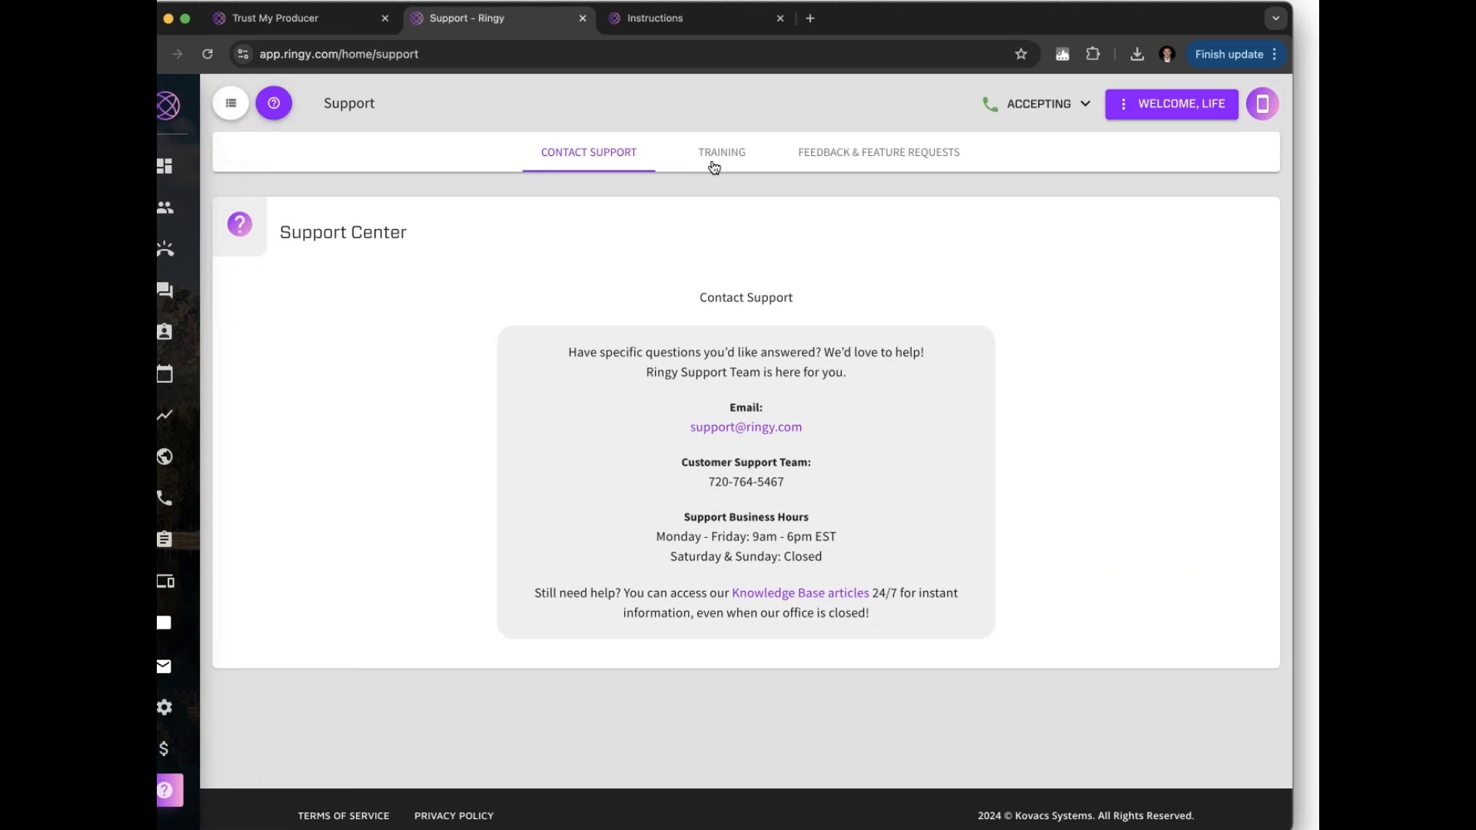
click(720, 163)
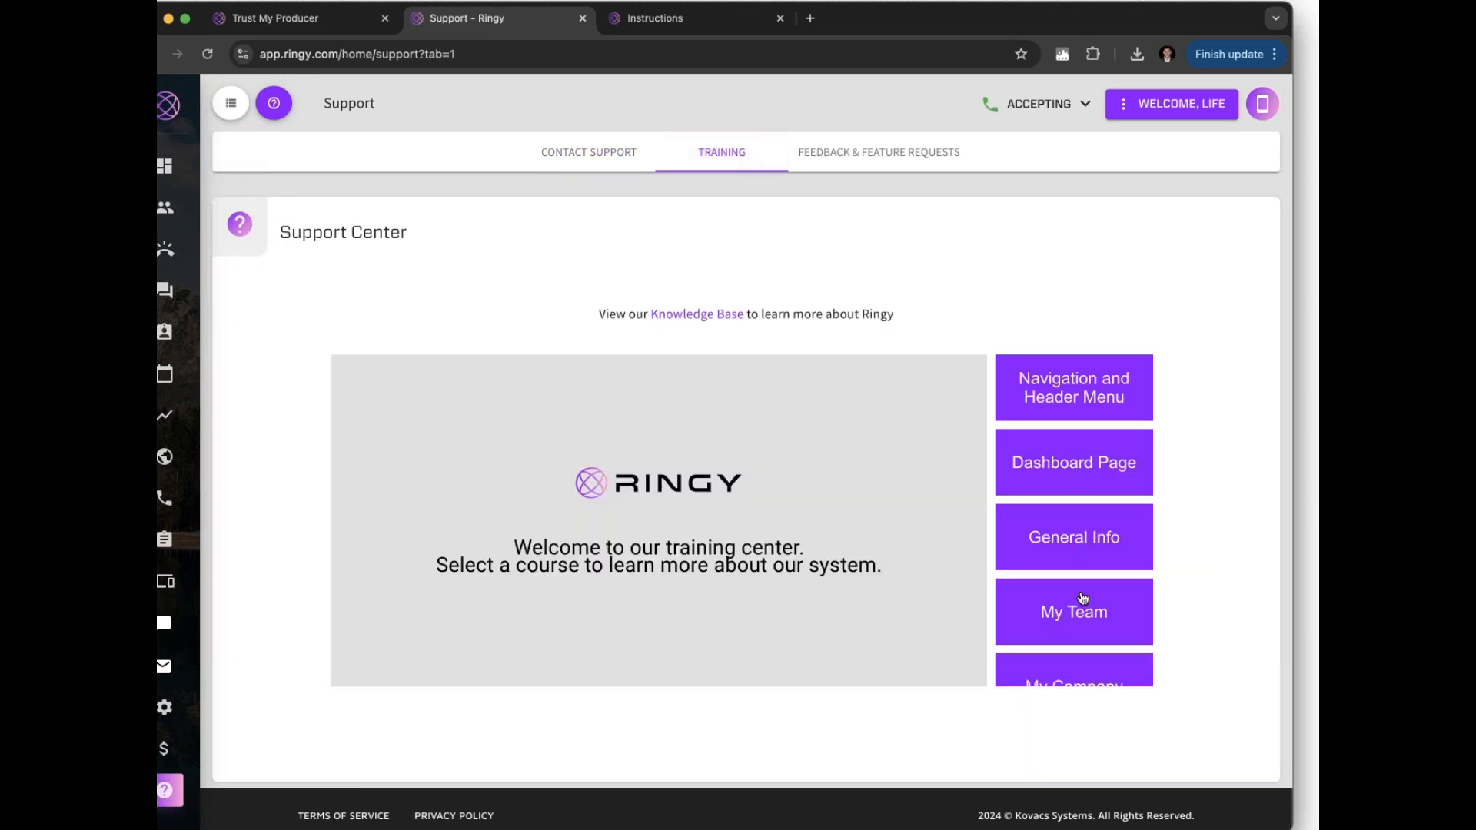
scroll(1082, 598, down, 5)
scroll(1082, 598, down, 10)
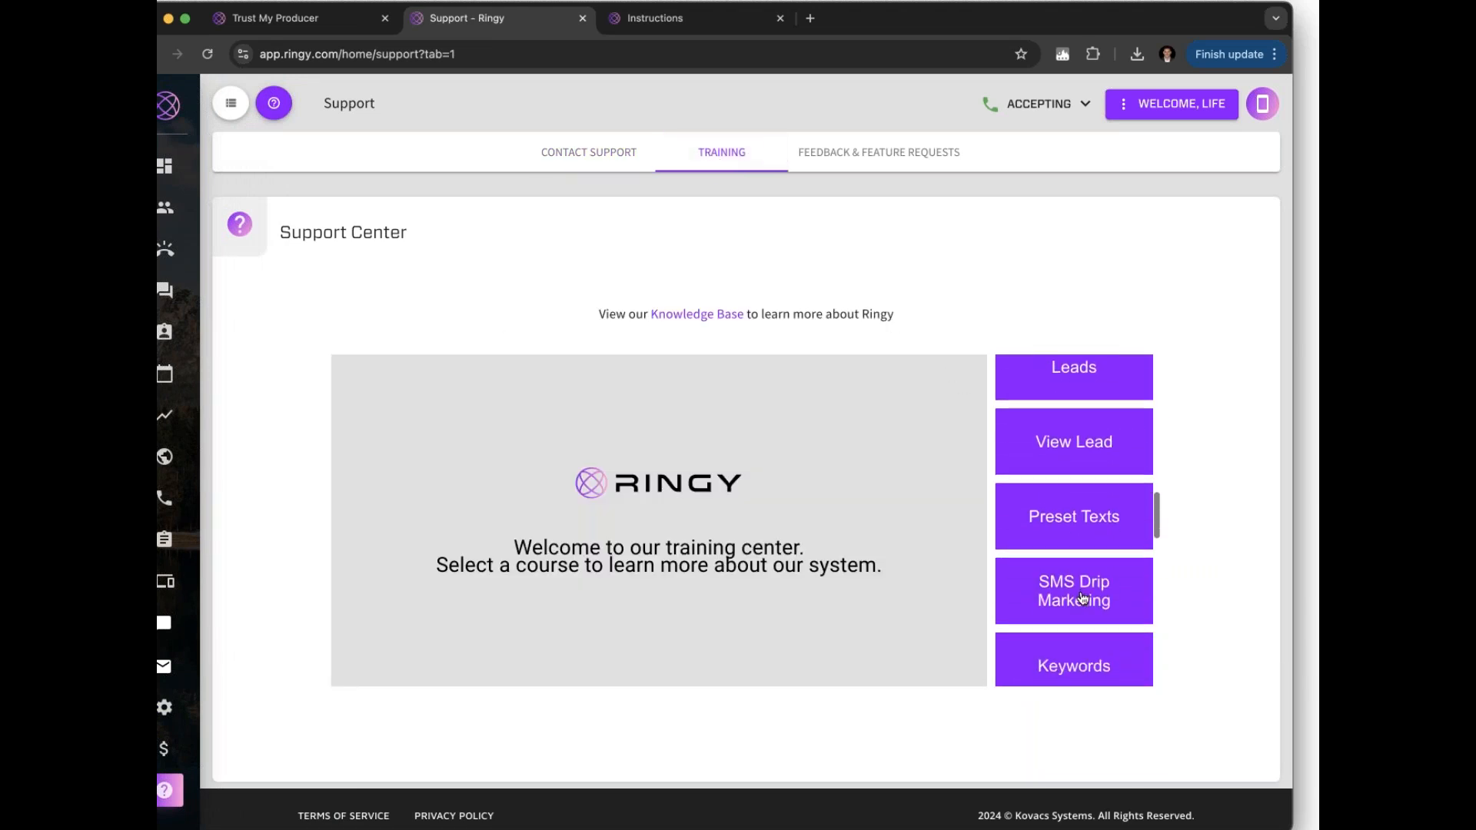
scroll(1082, 598, down, 5)
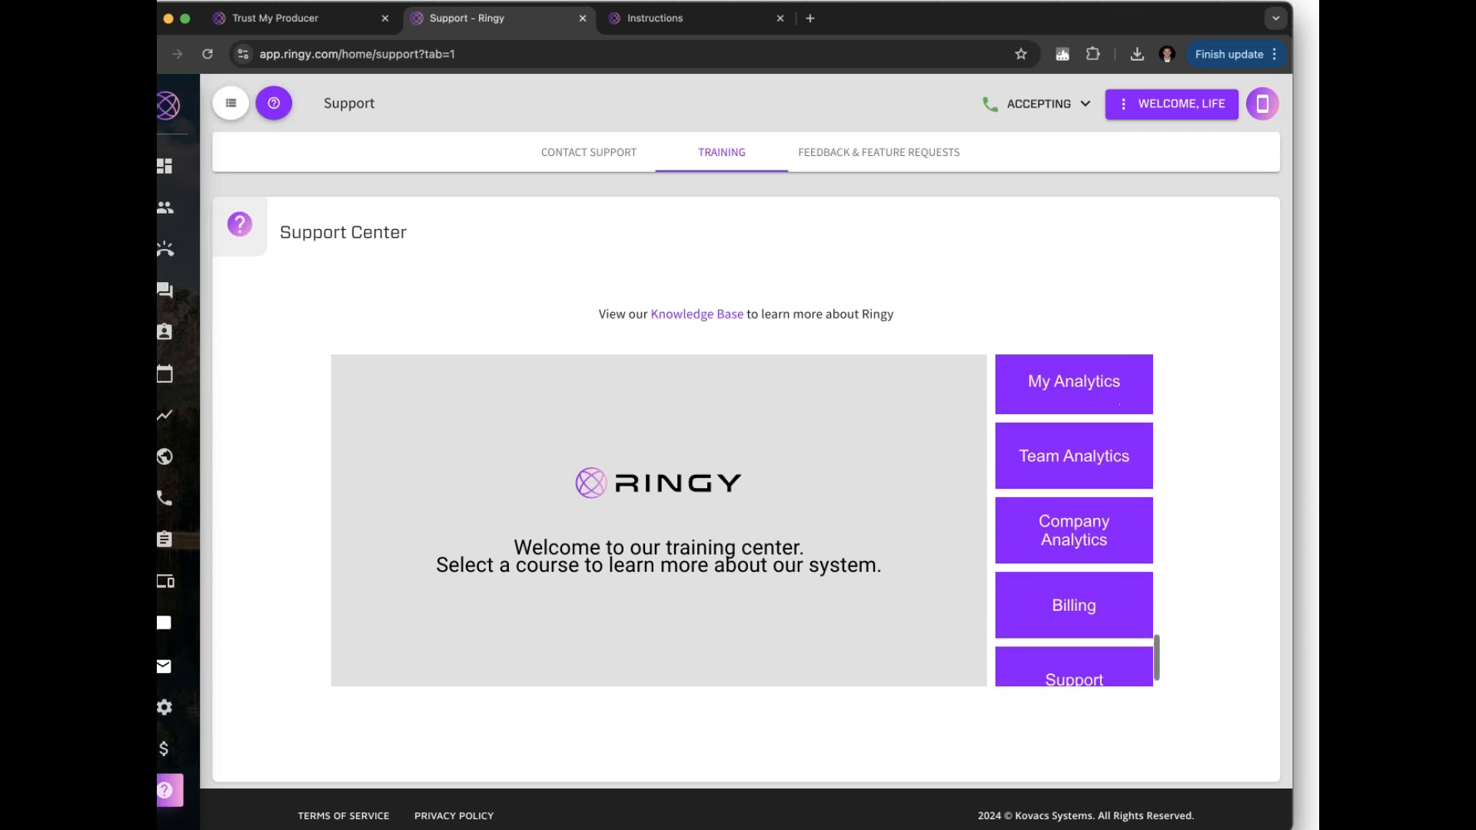
scroll(1074, 521, up, 6)
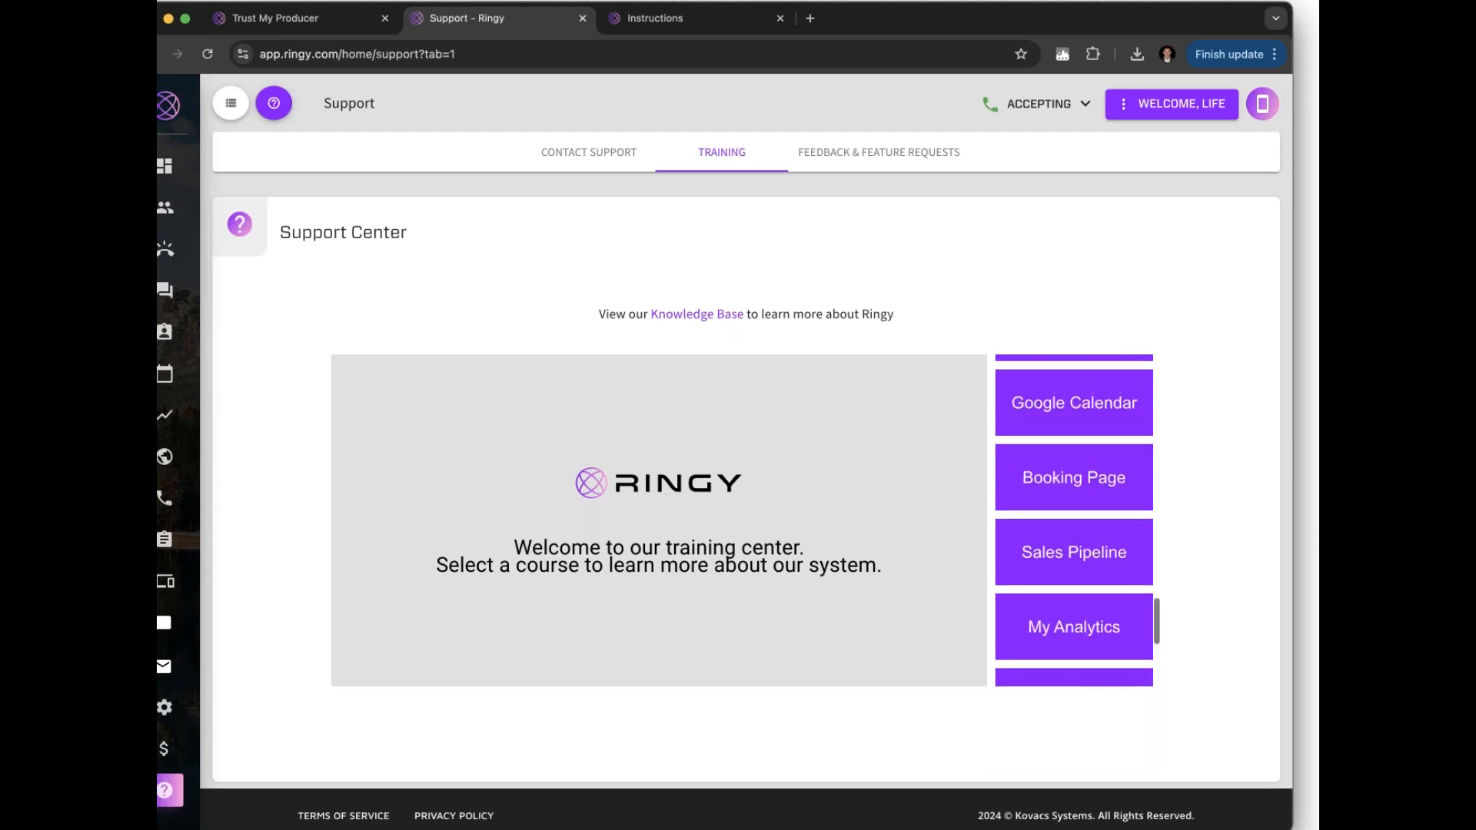
scroll(1074, 521, up, 4)
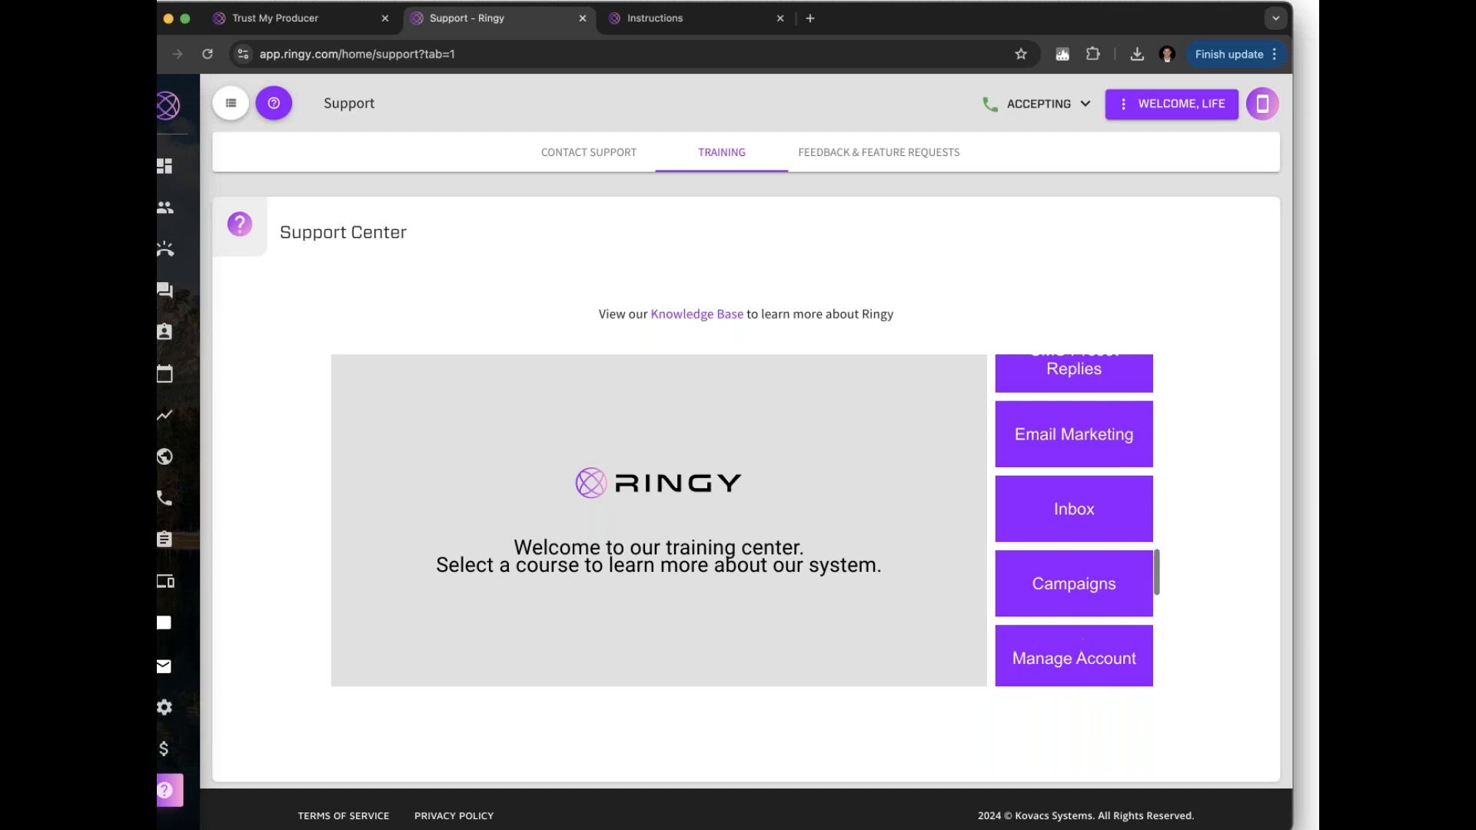
scroll(1074, 520, up, 4)
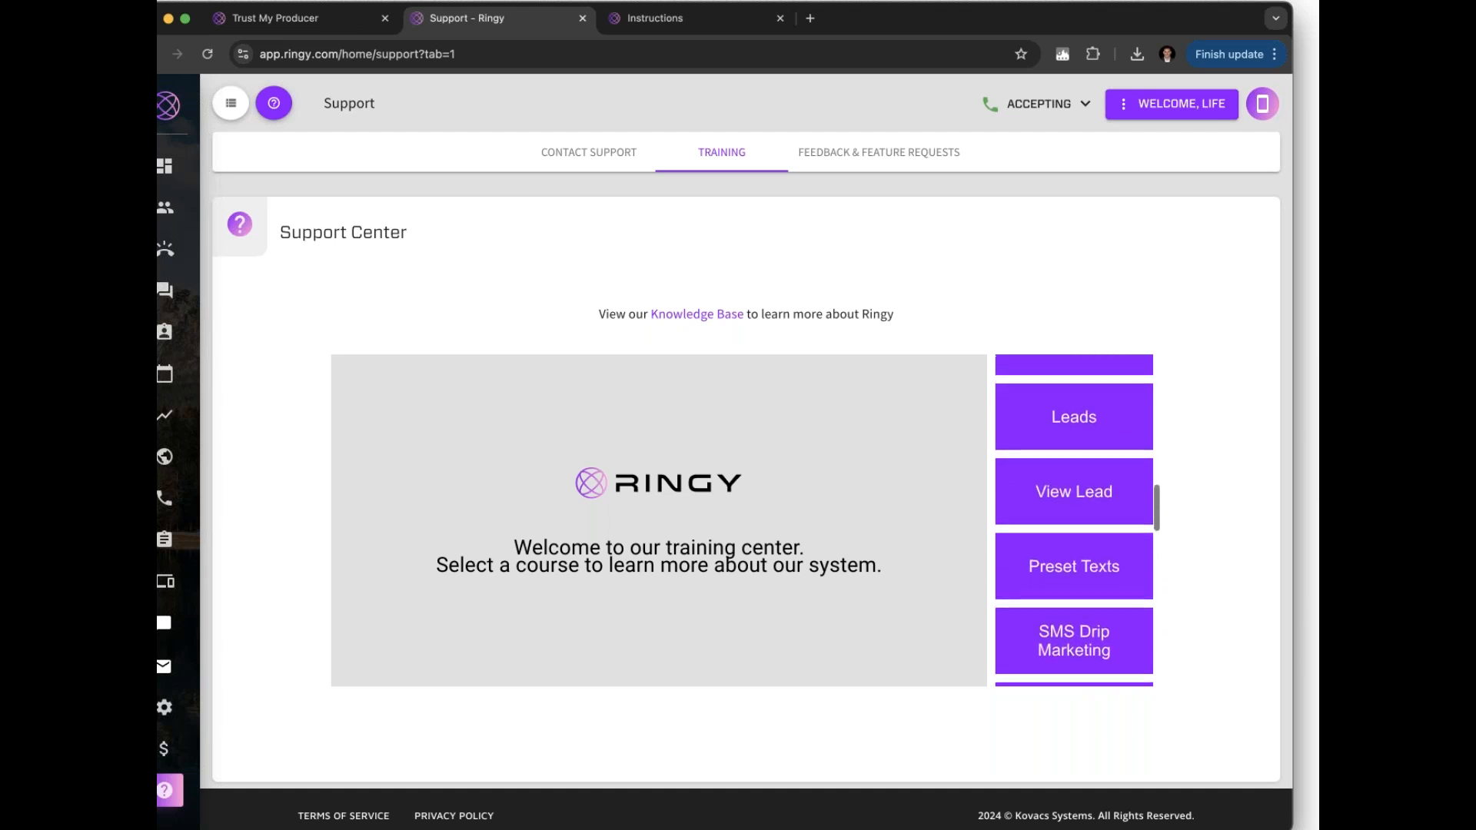
scroll(1074, 520, up, 5)
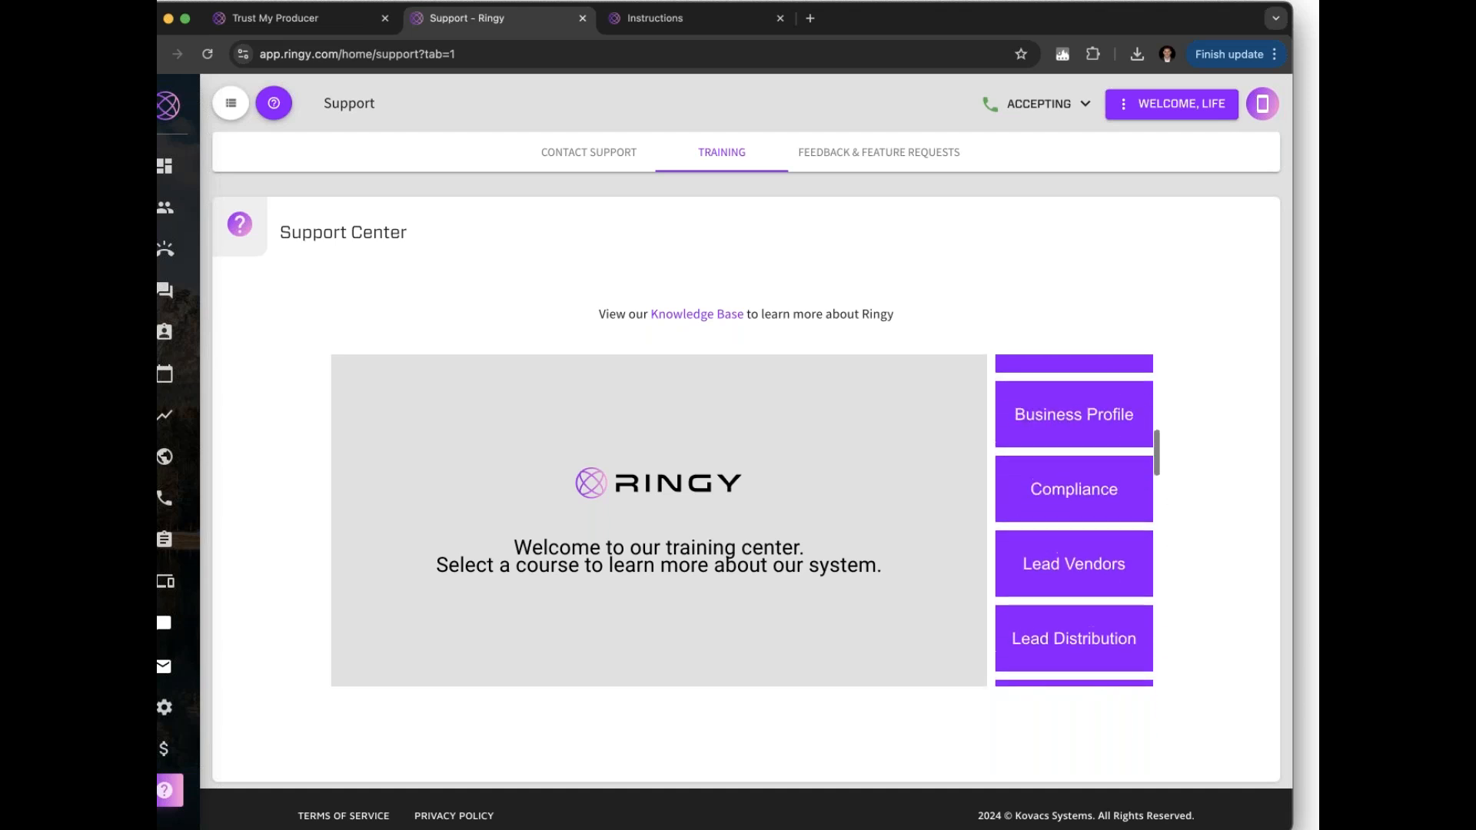
scroll(1078, 422, up, 3)
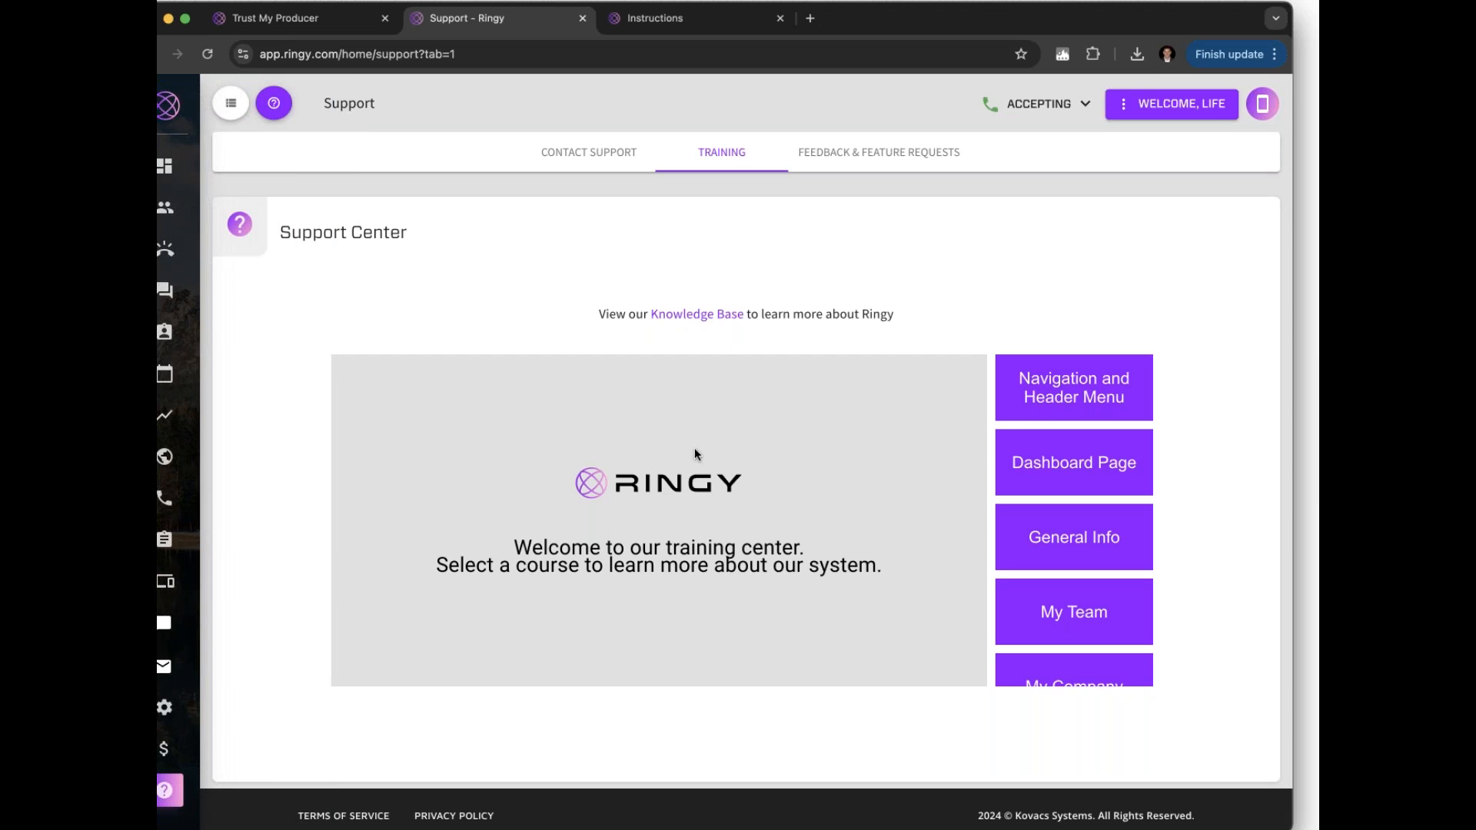
Open the Knowledge Base help center, browse its topic cards, then switch back to the Support - Ringy tab
click(700, 323)
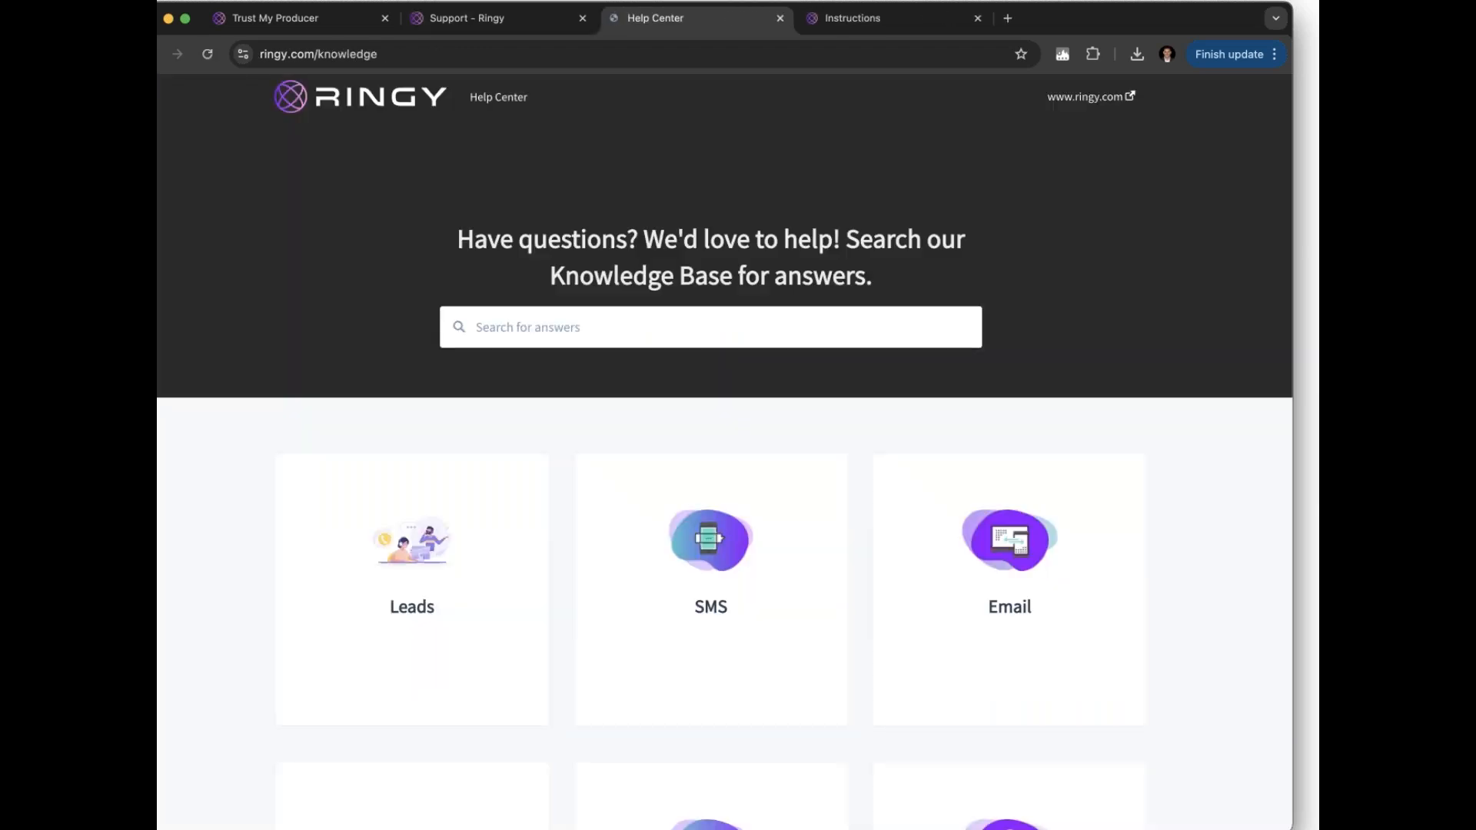
click(698, 319)
scroll(724, 452, down, 15)
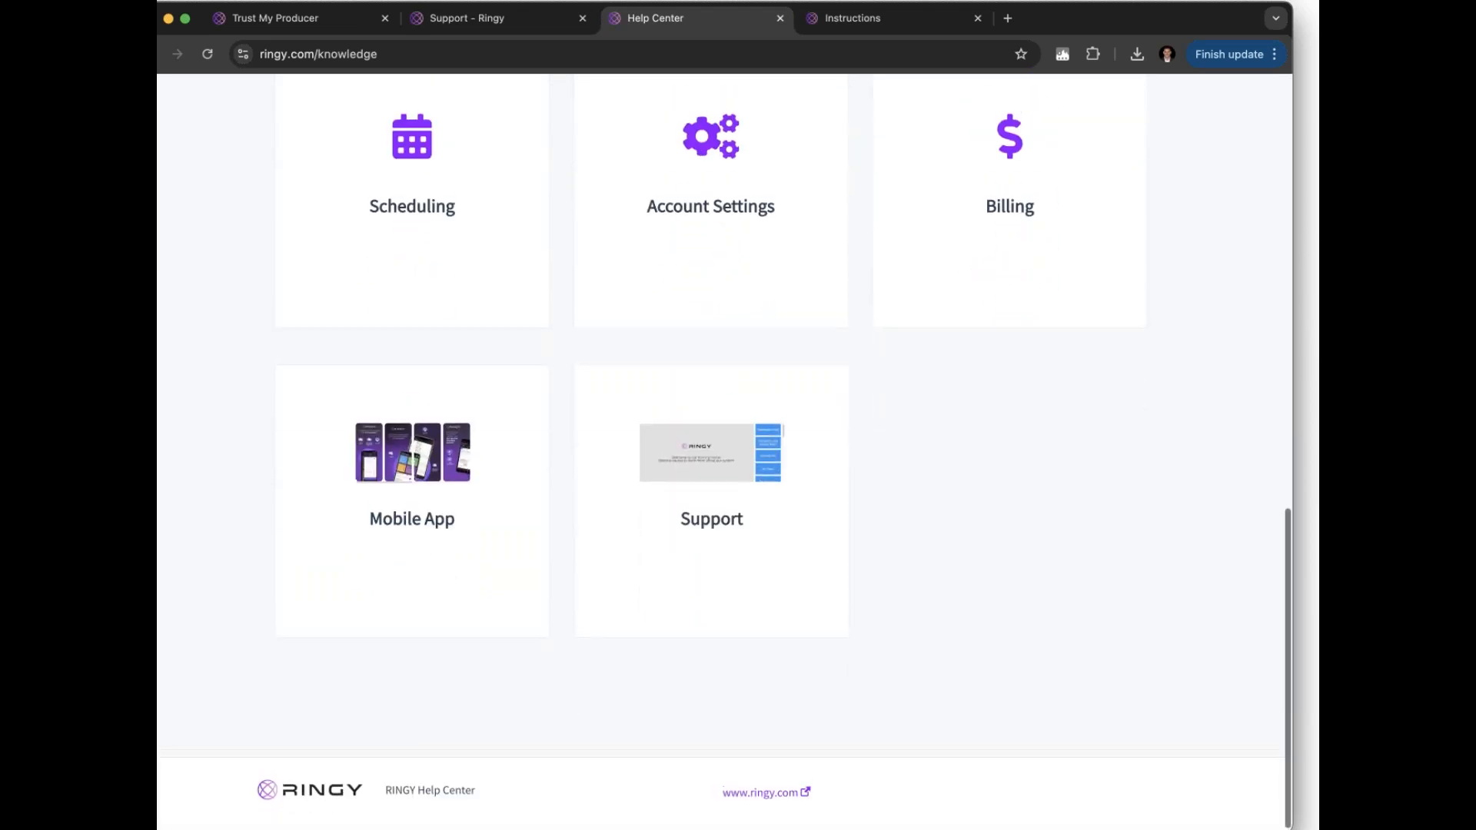
scroll(695, 329, up, 15)
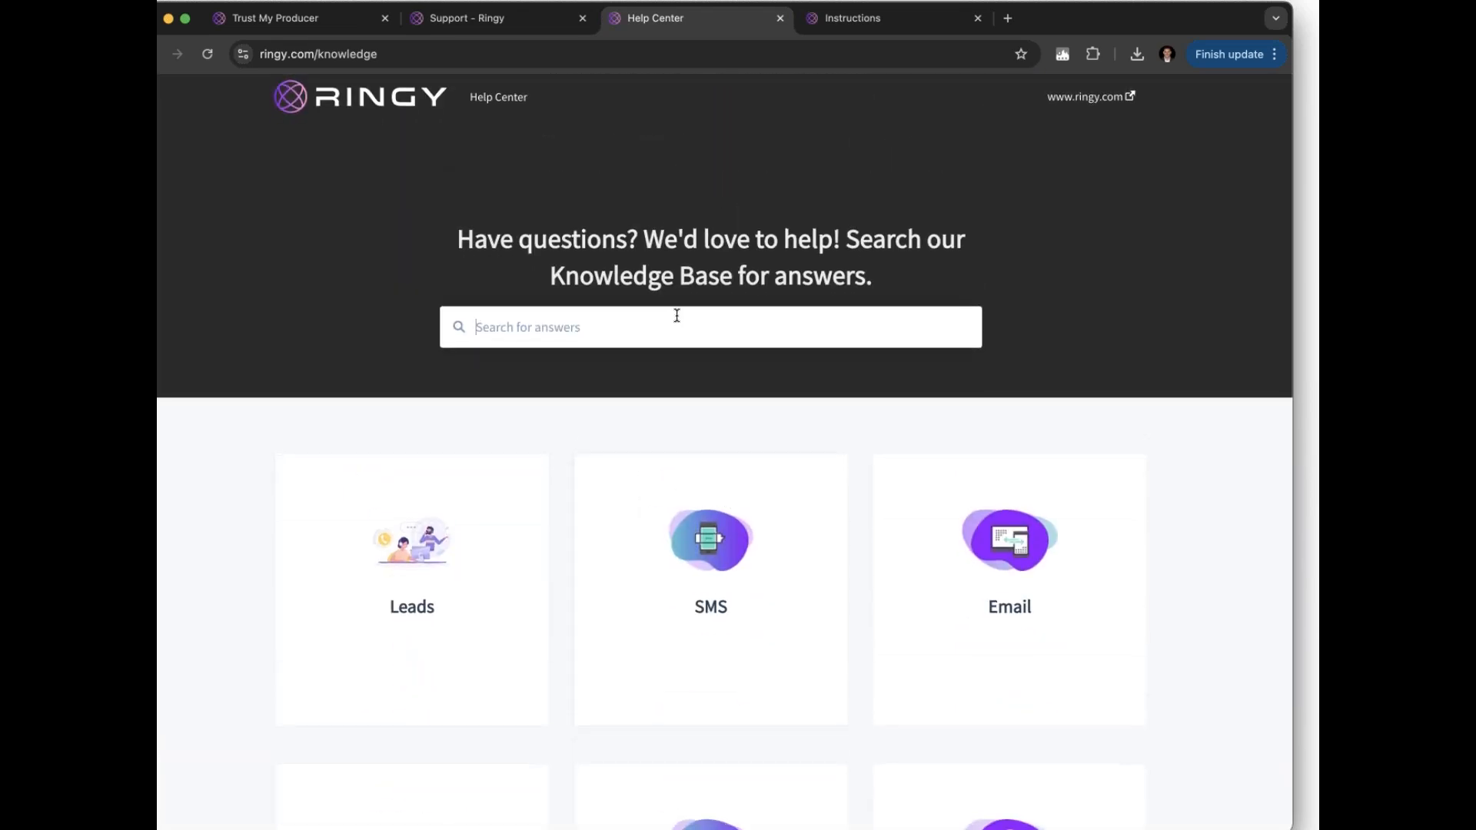
click(505, 28)
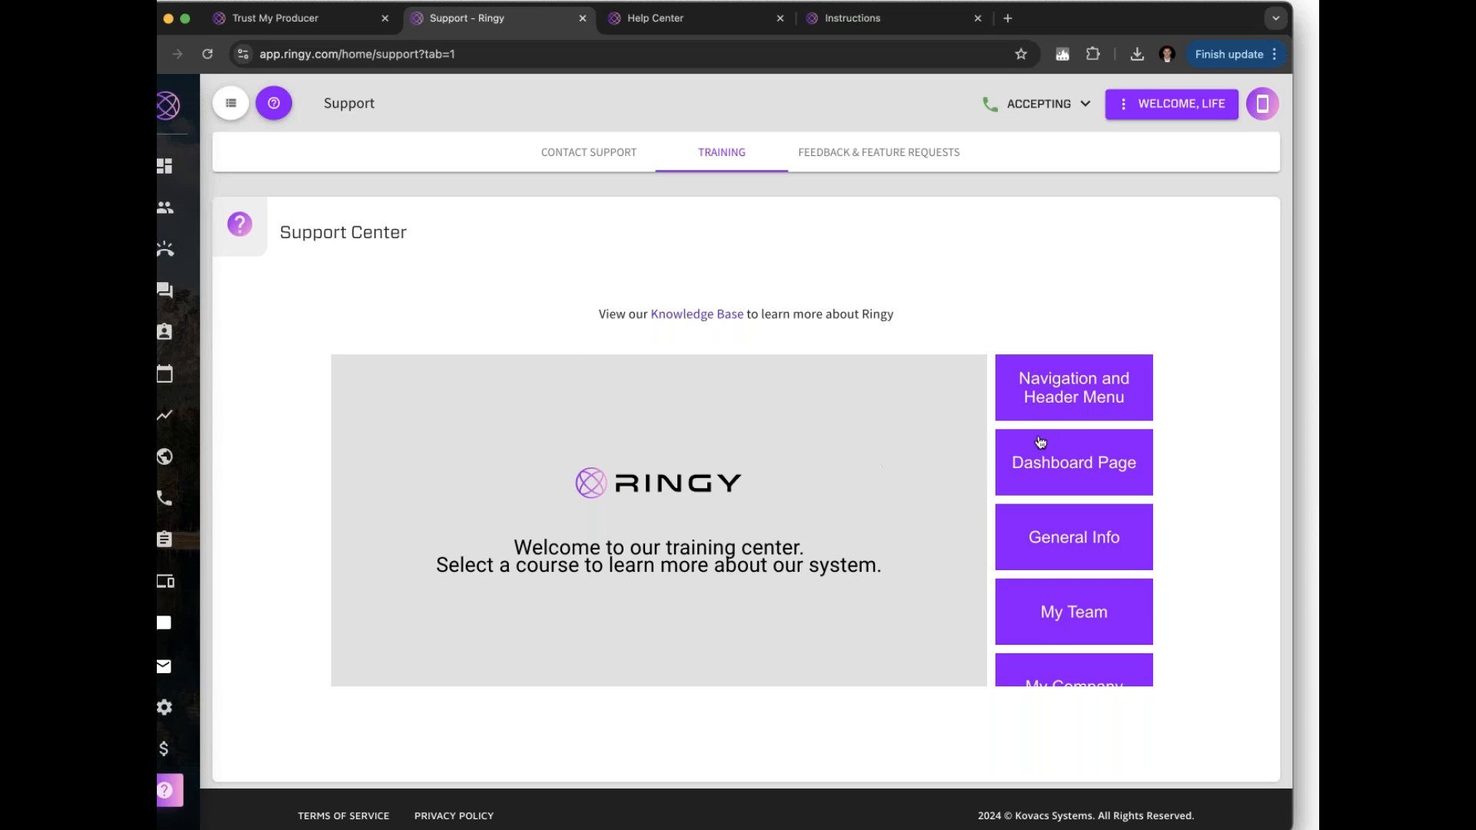
Show the Contact Support tab with the support email, phone line and 9am–6pm EST hours
click(608, 156)
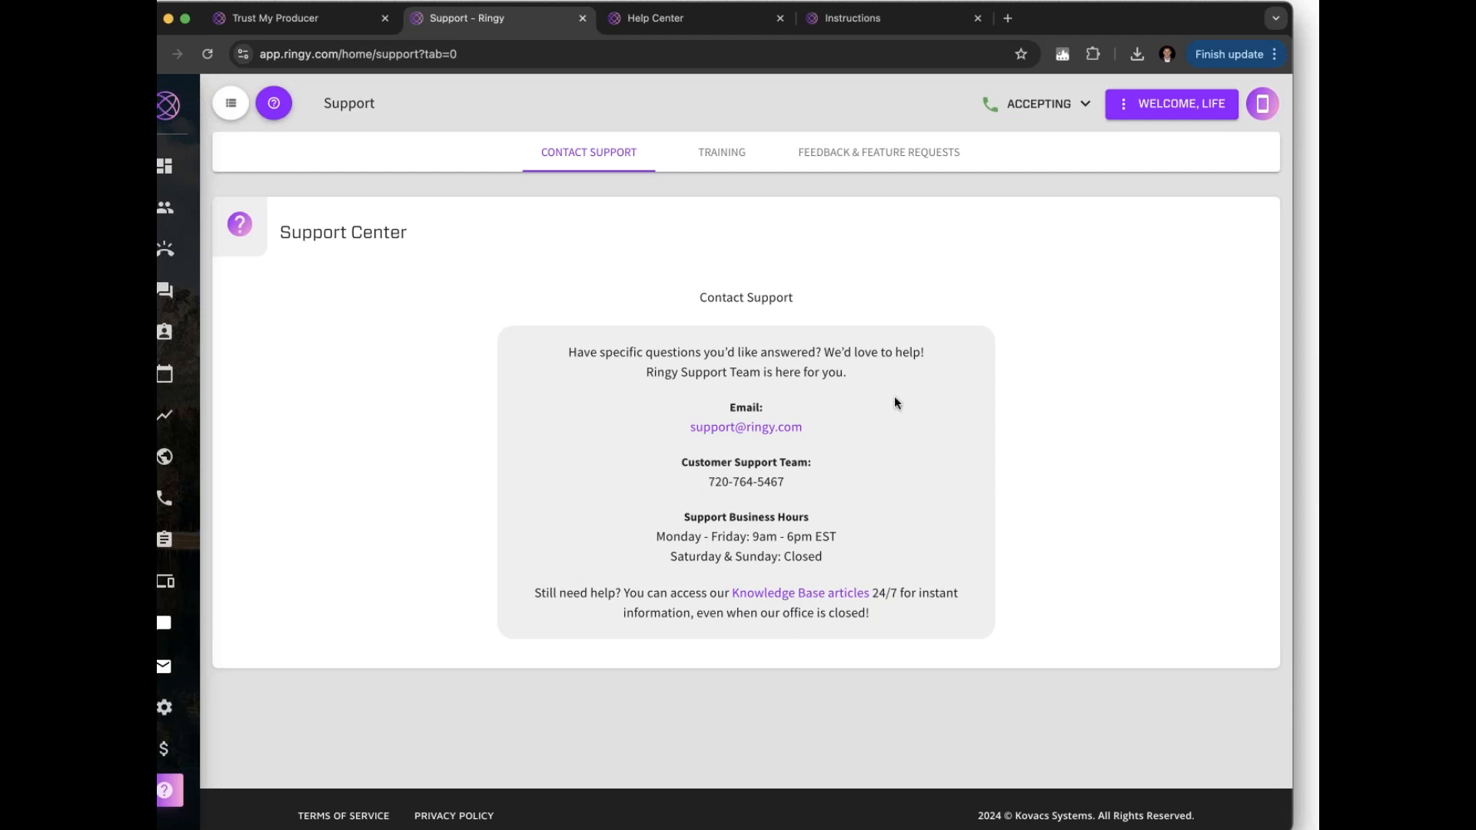
mouse_move(178, 700)
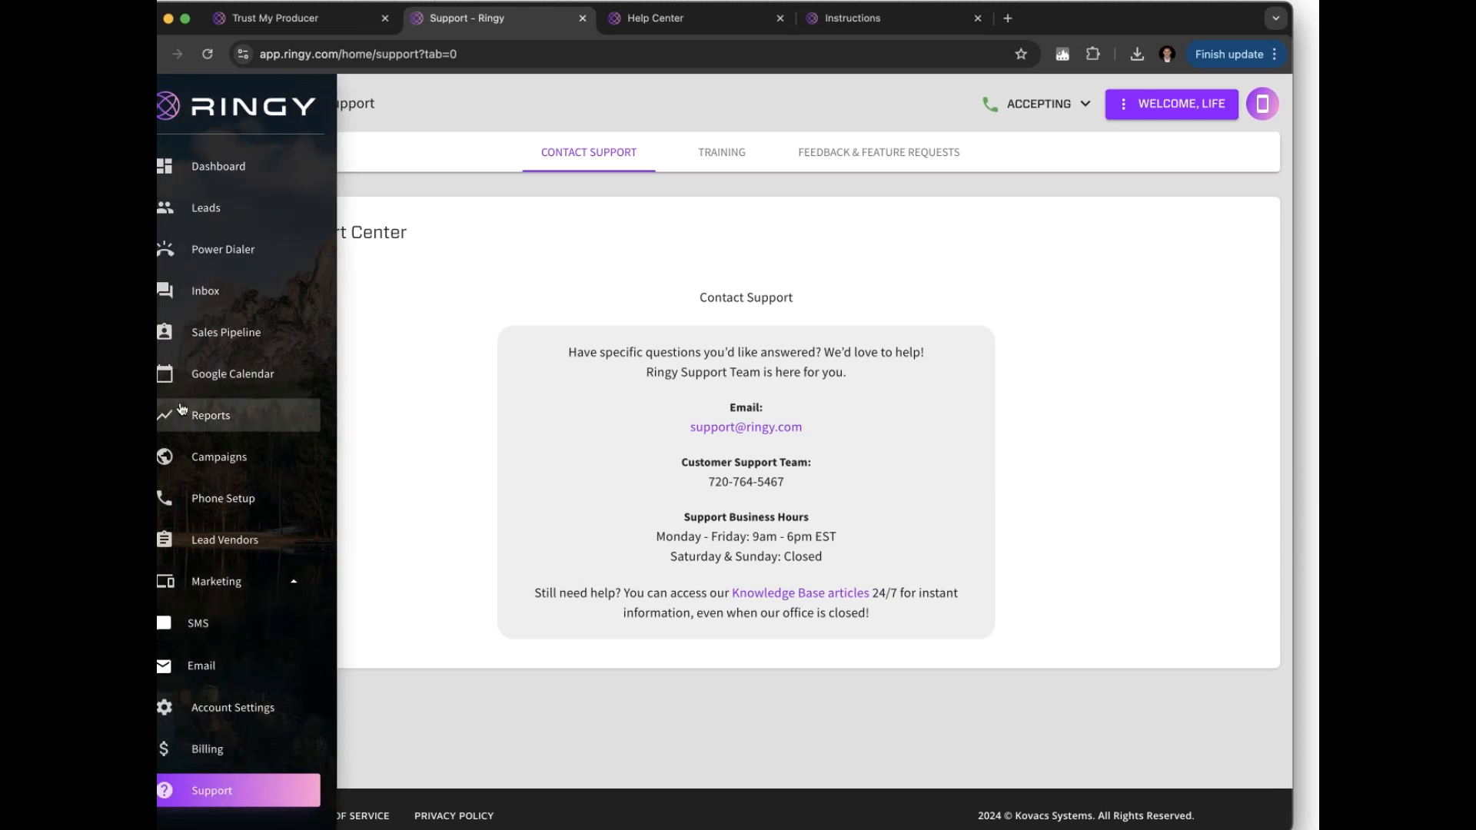
Open the Dashboard and scroll through trial progress, stats, SMS charts and call history, then back up
click(204, 169)
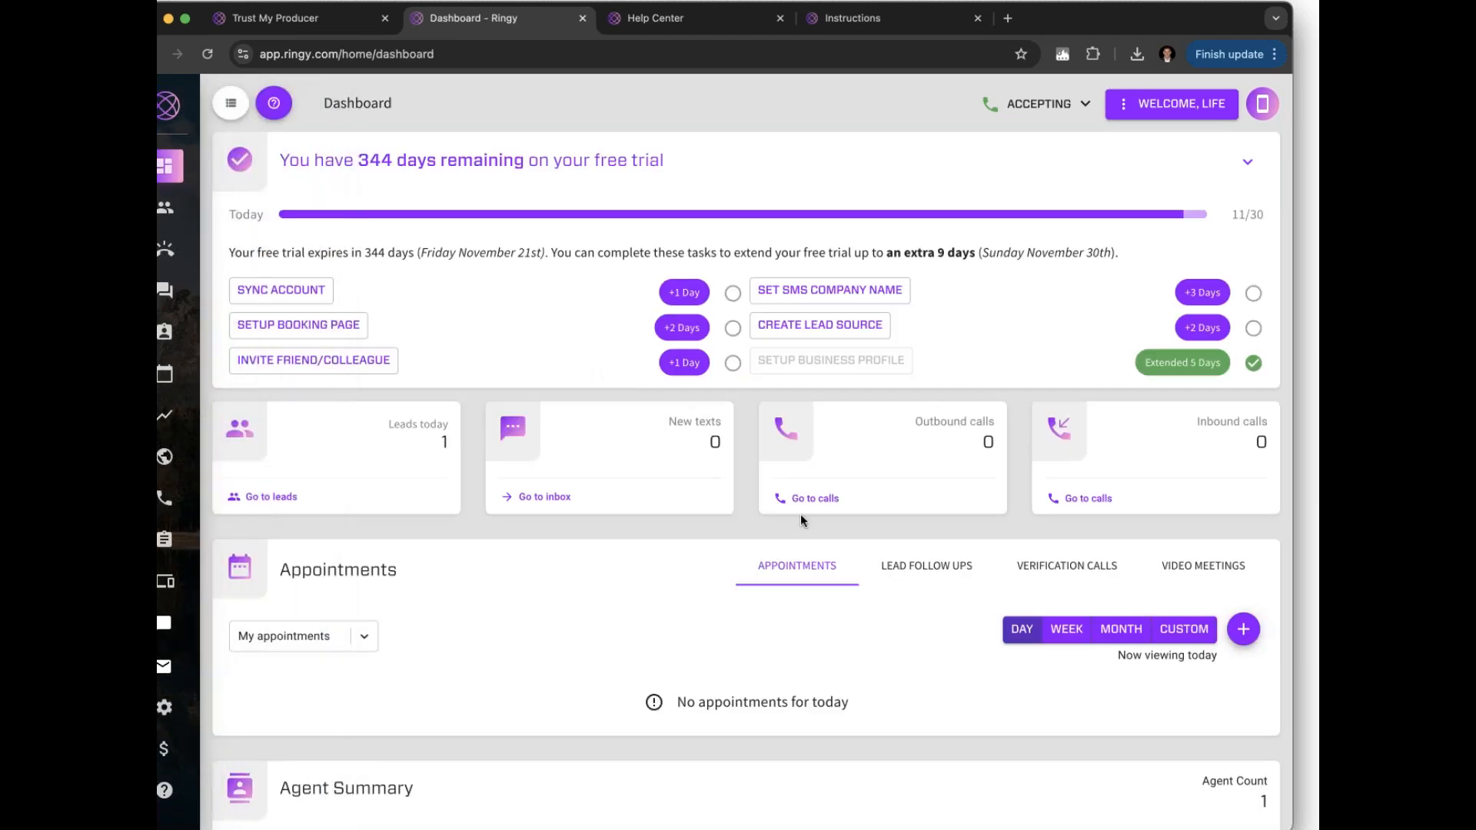
scroll(773, 659, down, 8)
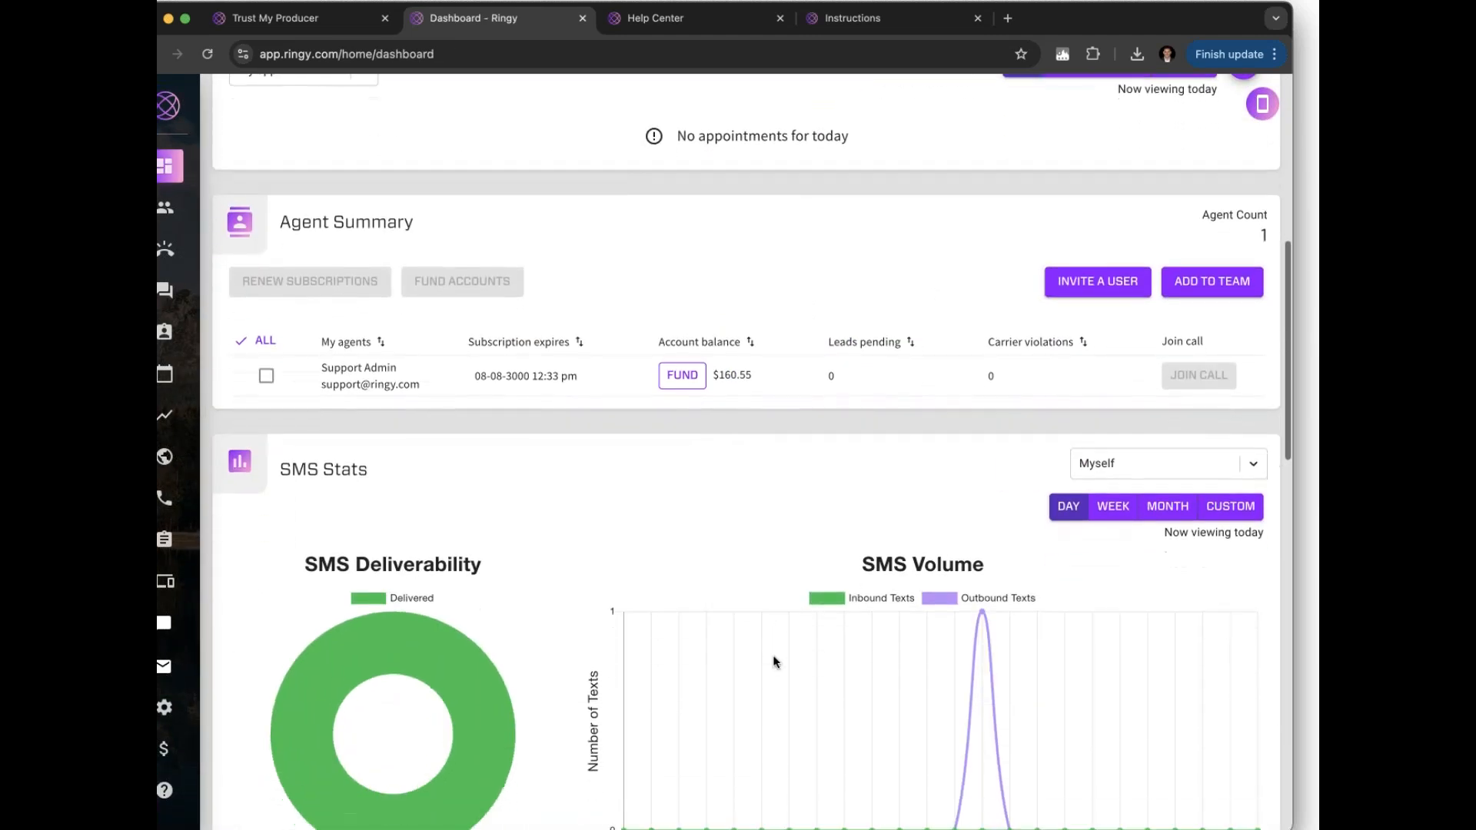
scroll(772, 661, down, 6)
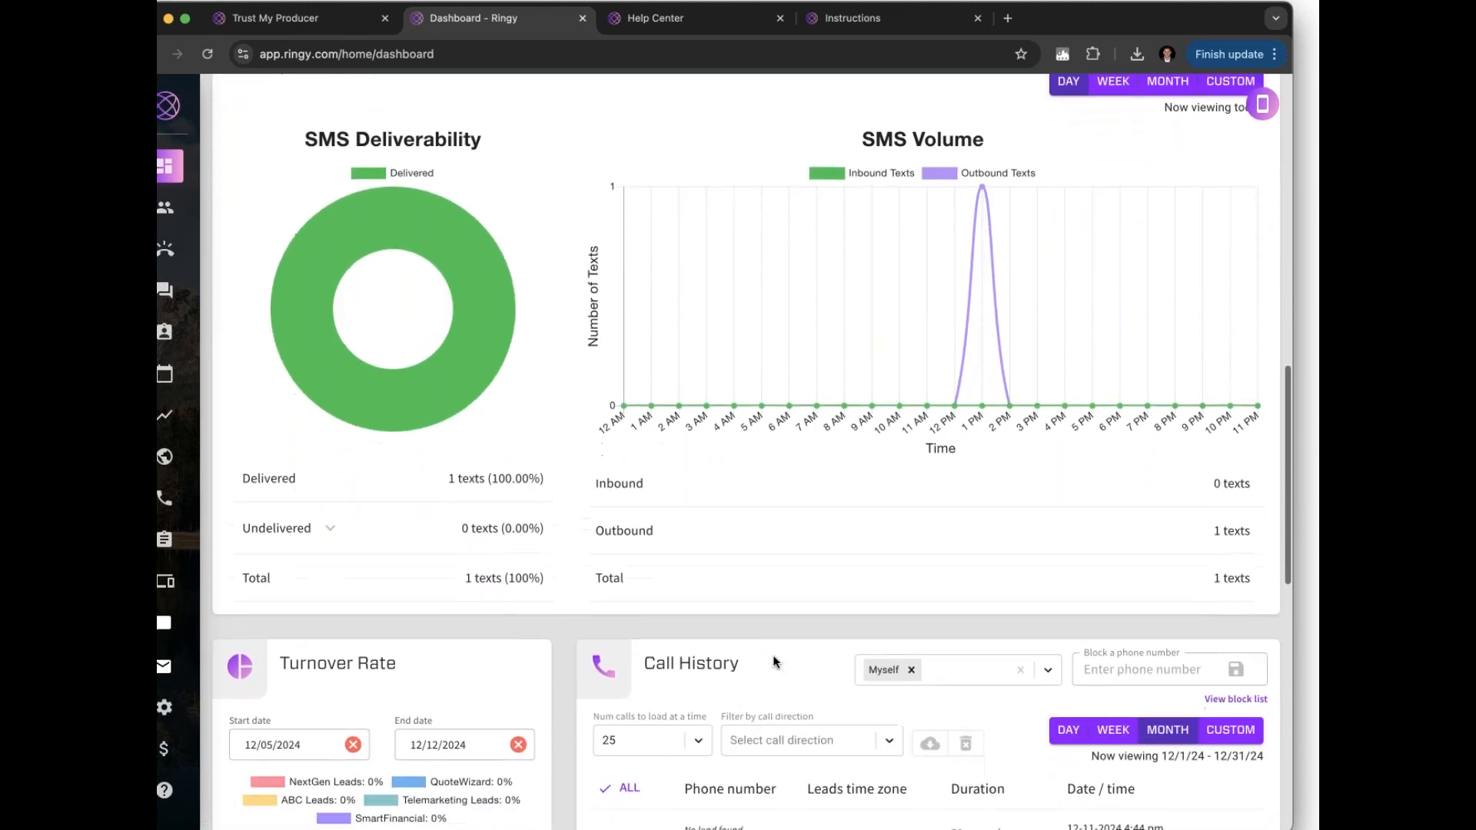
scroll(773, 655, down, 3)
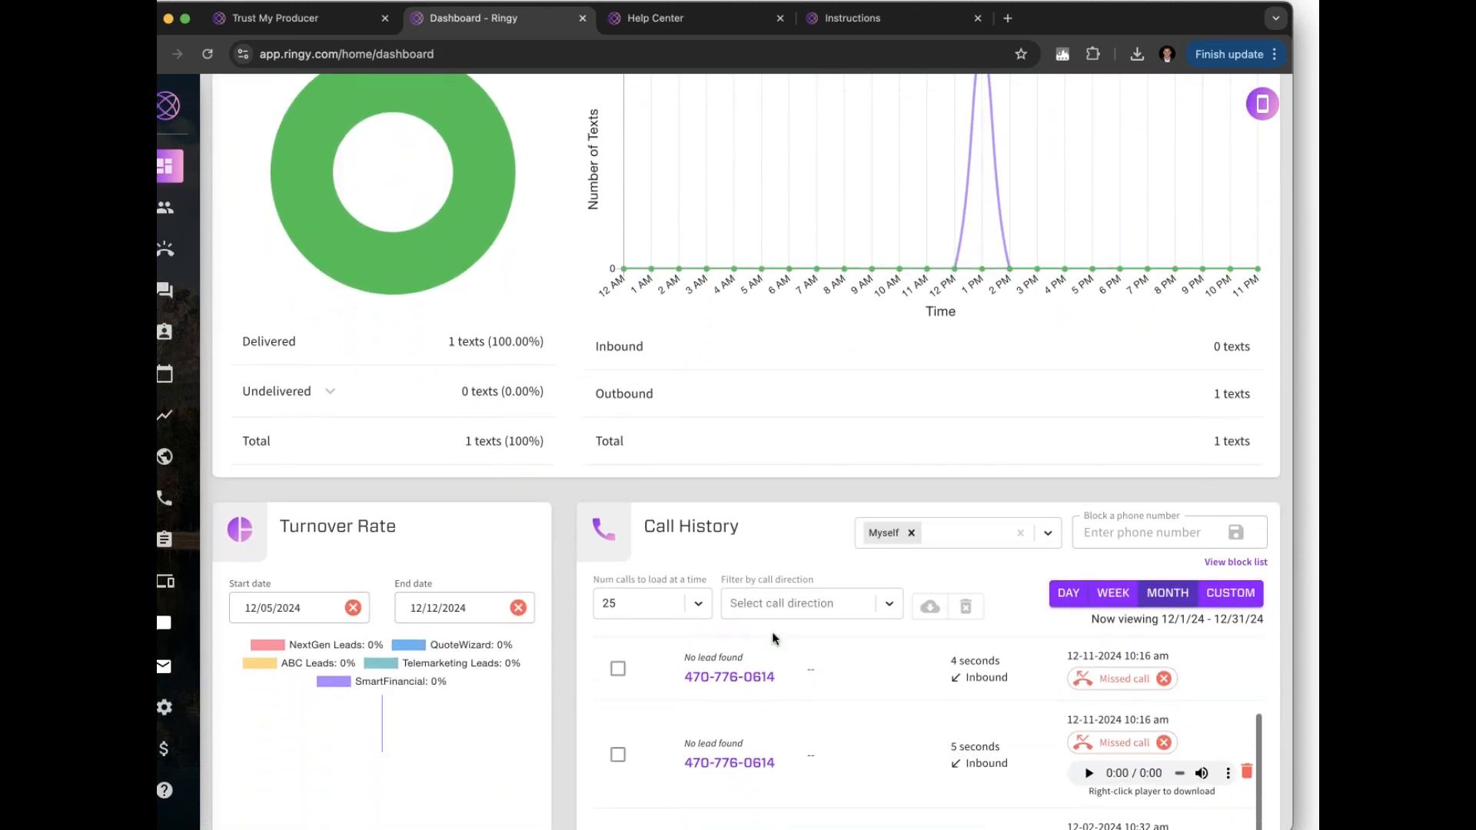
scroll(765, 528, down, 8)
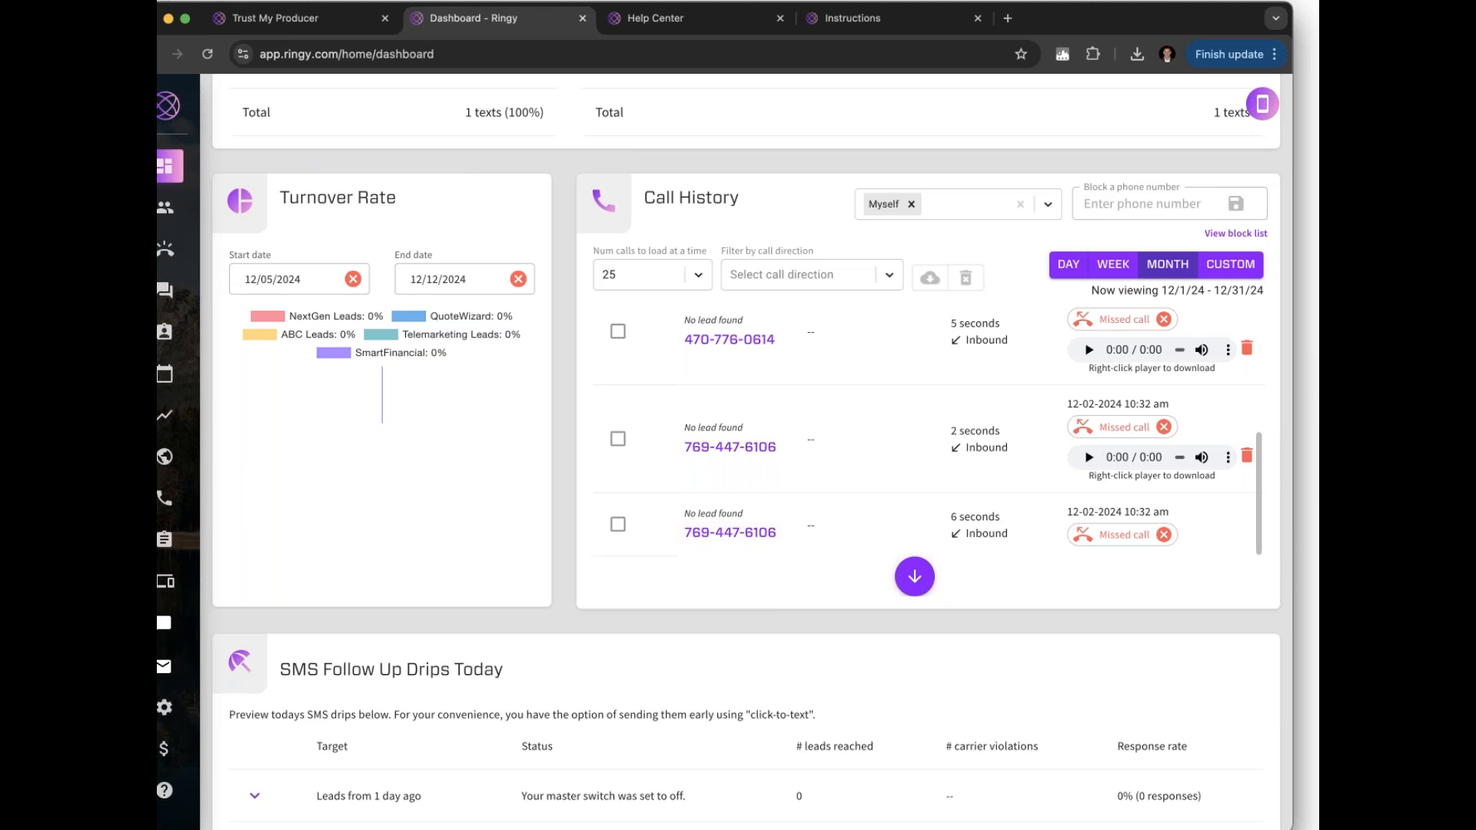
scroll(758, 714, down, 2)
scroll(758, 715, up, 15)
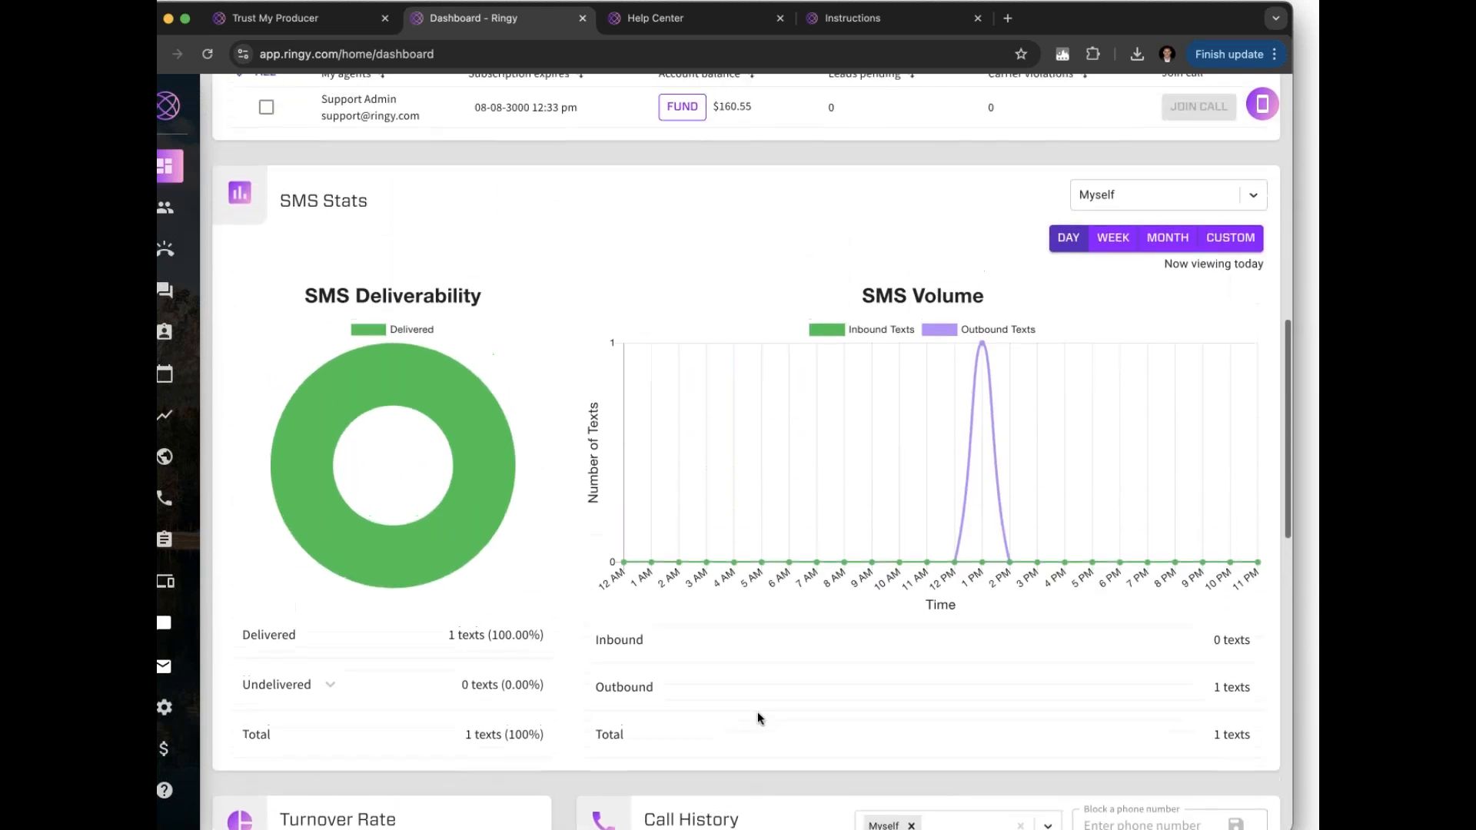
scroll(758, 711, up, 10)
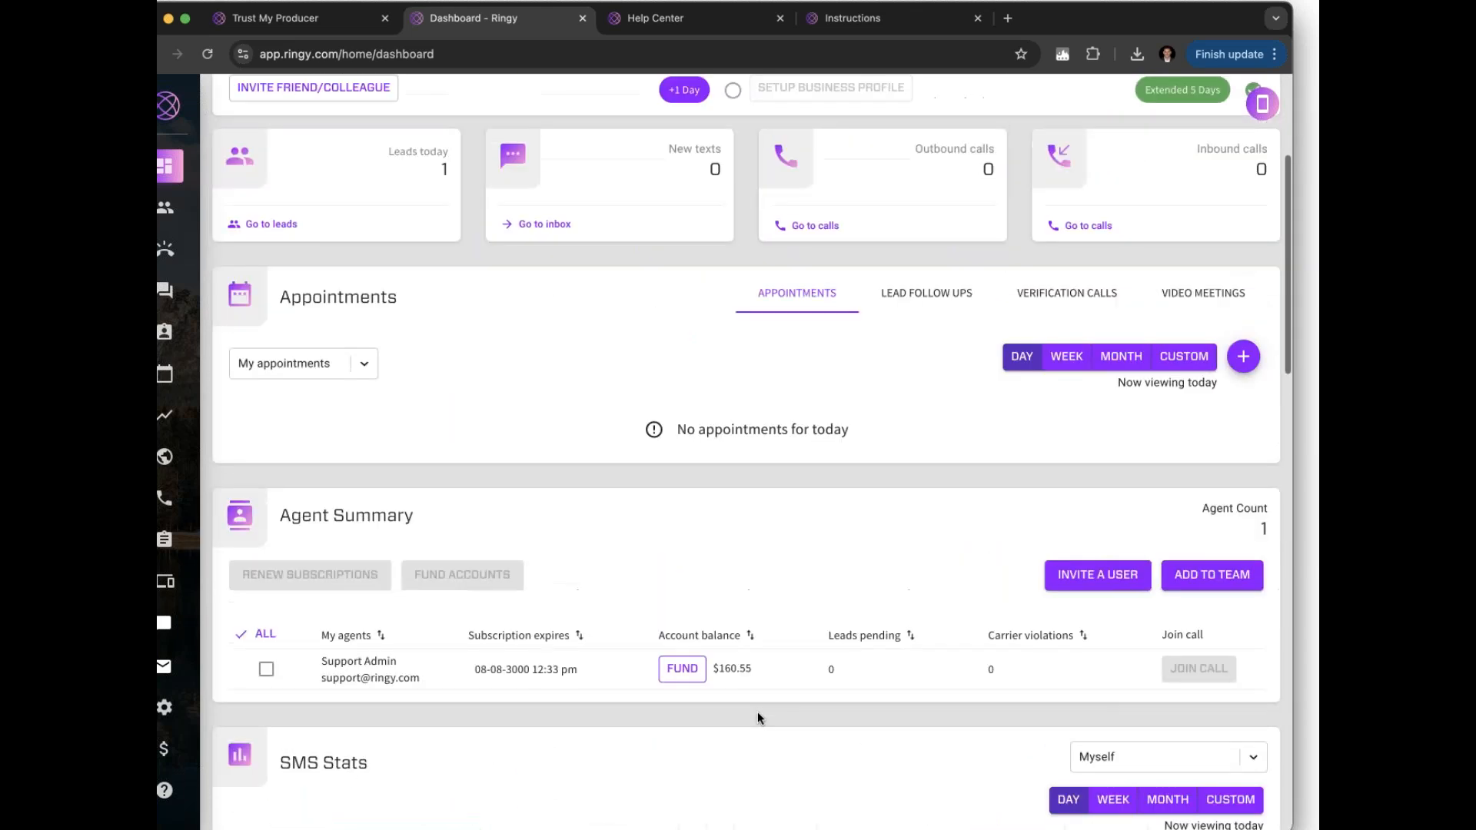
scroll(757, 712, up, 3)
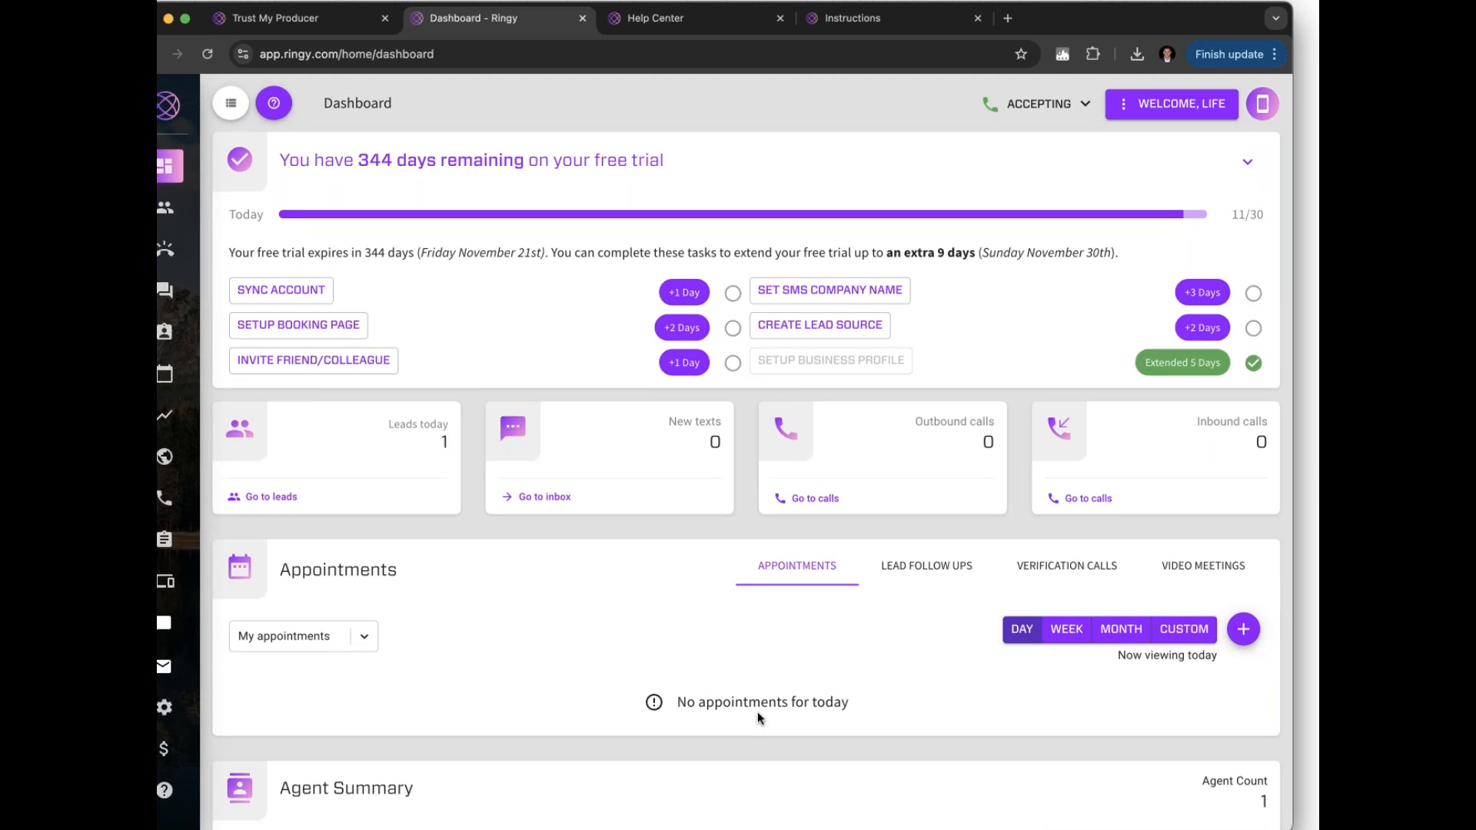